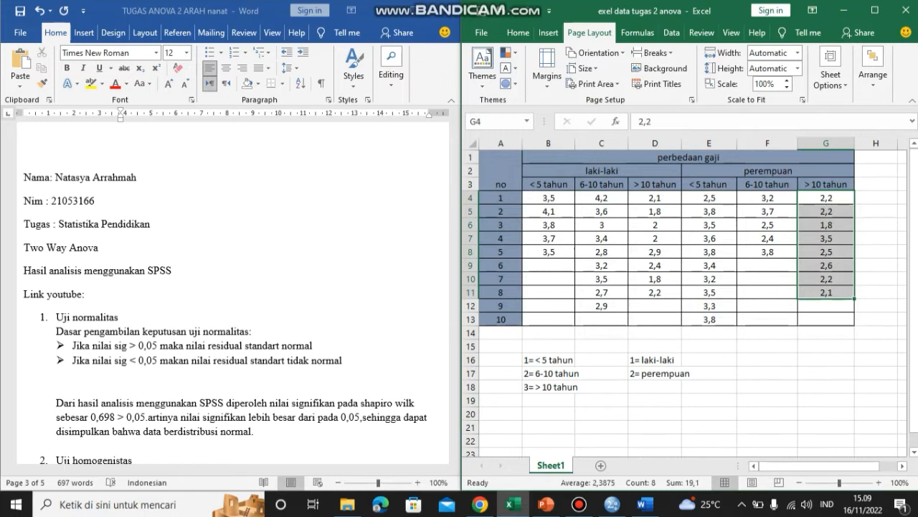
Step: Review the gender, length-of-service and salary data table in the Word document, returning to the Uji normalitas section
click(237, 287)
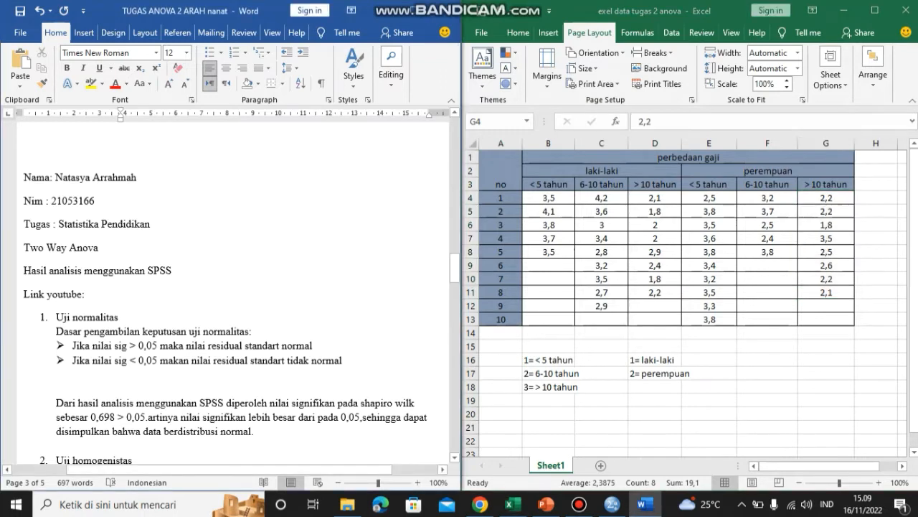
drag(454, 269, 455, 149)
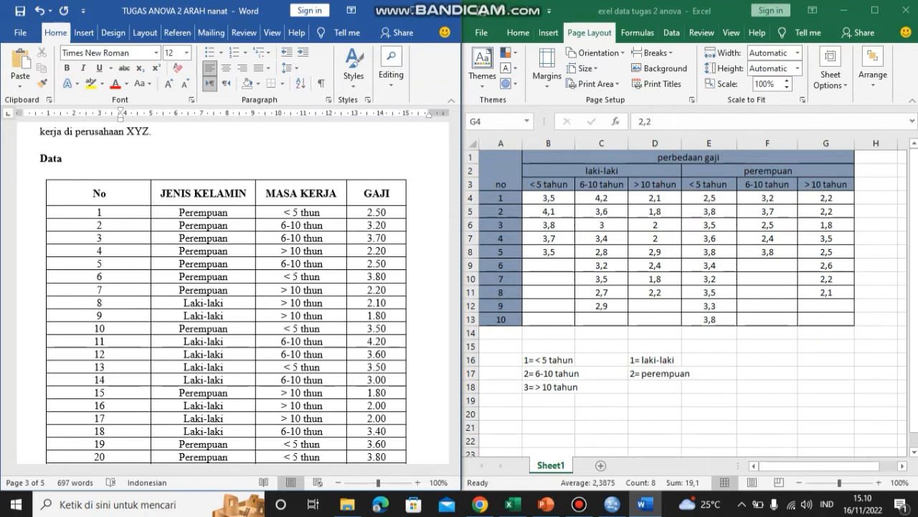
click(429, 225)
drag(455, 154, 455, 269)
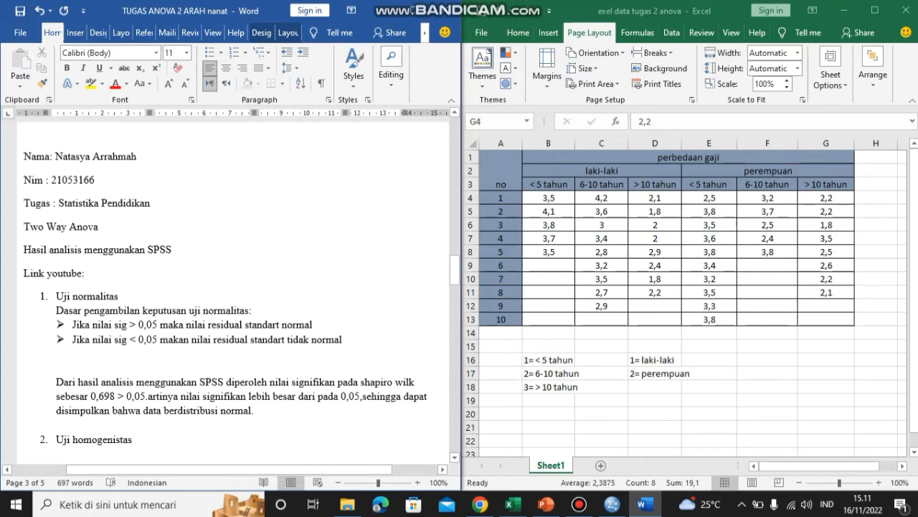
Step: Correct "makan" to "maka" in the second decision rule under Uji normalitas
click(188, 339)
key(BackSpace)
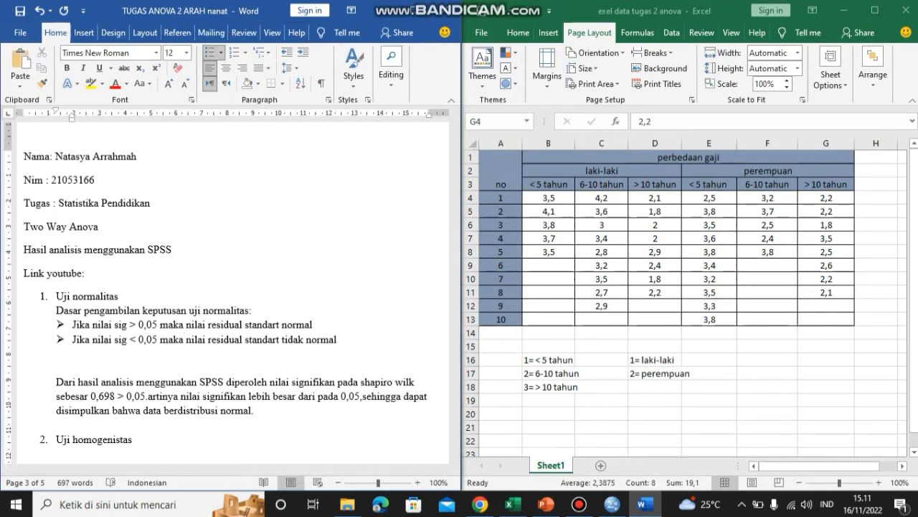
click(57, 367)
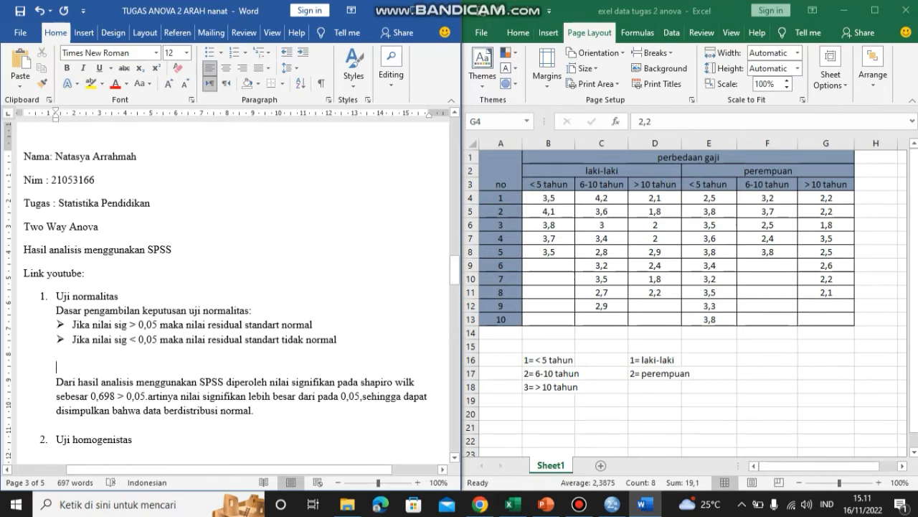
Step: Switch to SPSS Statistics and show the Variable View of the empty dataset
click(612, 505)
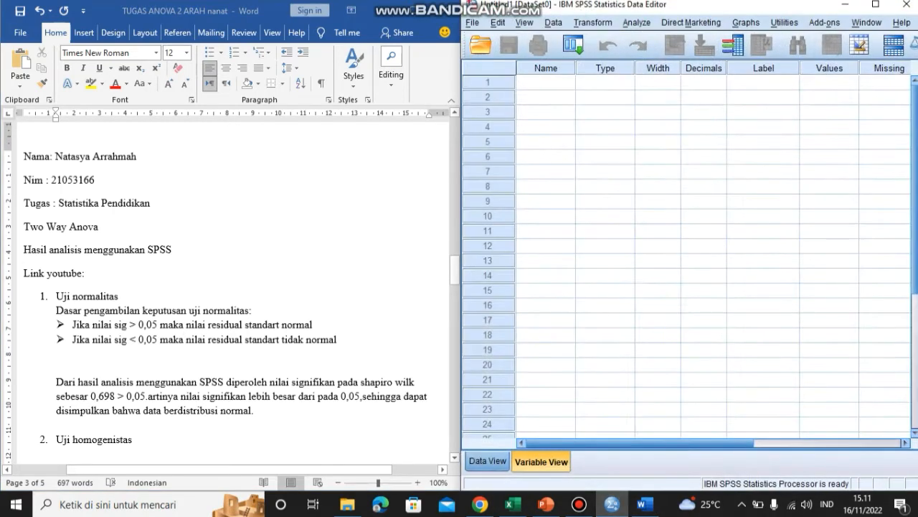
click(488, 461)
click(541, 463)
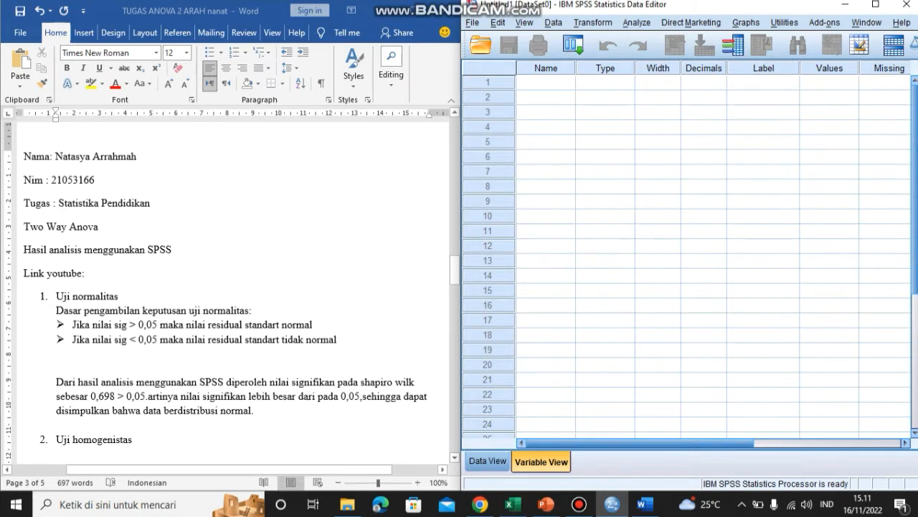
click(488, 461)
click(541, 462)
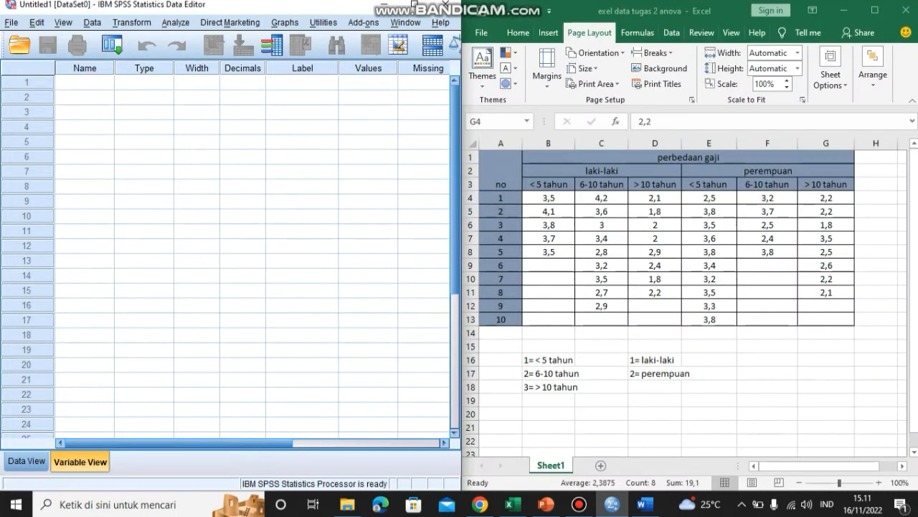
Step: Define the first variable with the name gaji and the label gaji
click(85, 83)
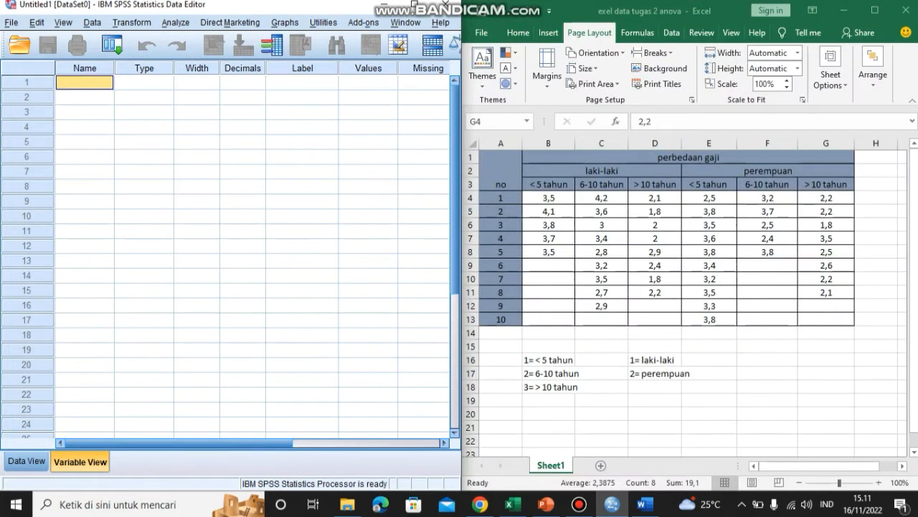
text(gaji)
key(Tab)
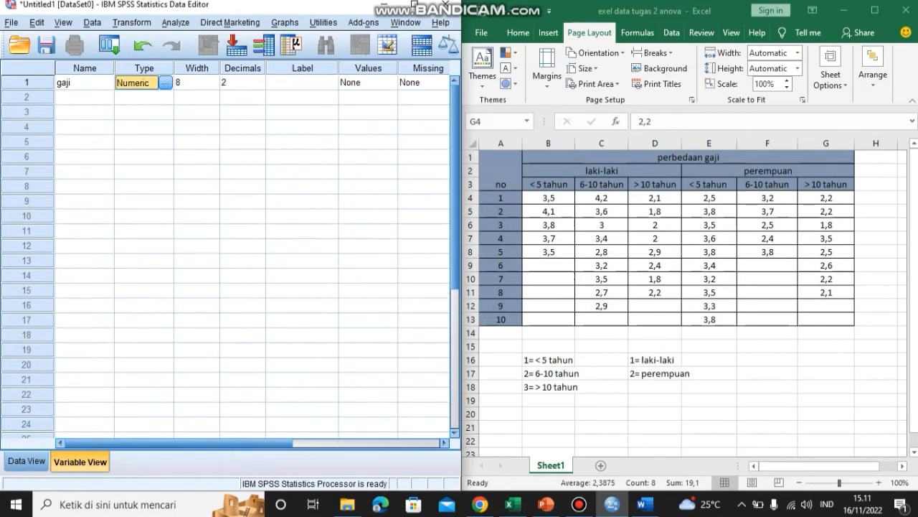
key(Tab)
key(Tab)
key(Tab)
text(gaji)
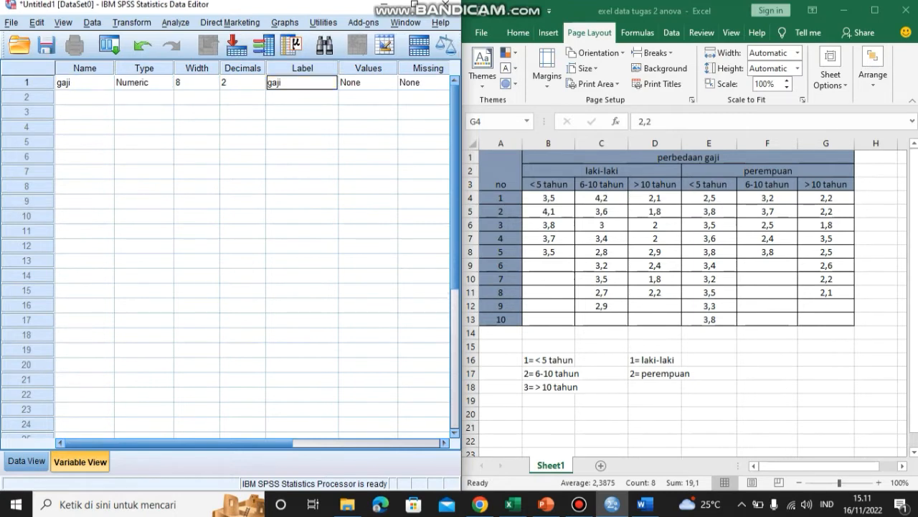
Step: Define a second variable named masakerja with 0 decimals
click(85, 97)
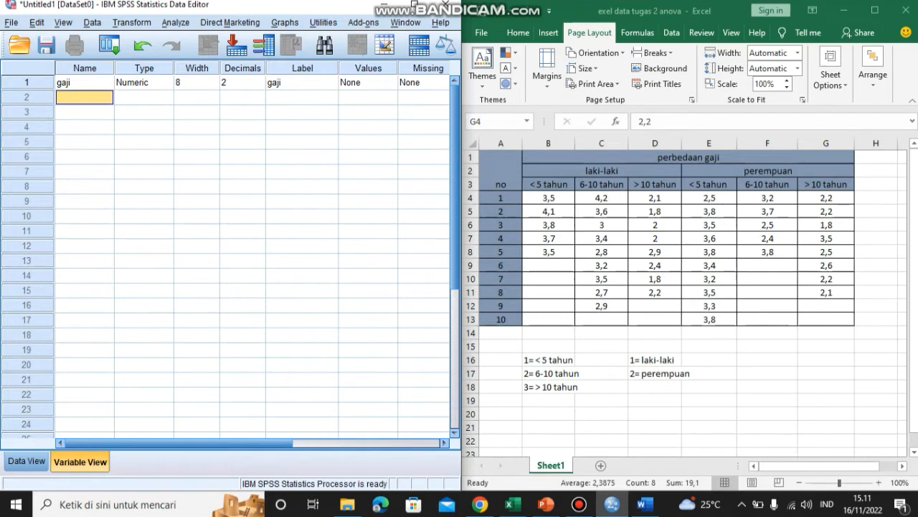
text(masa ker)
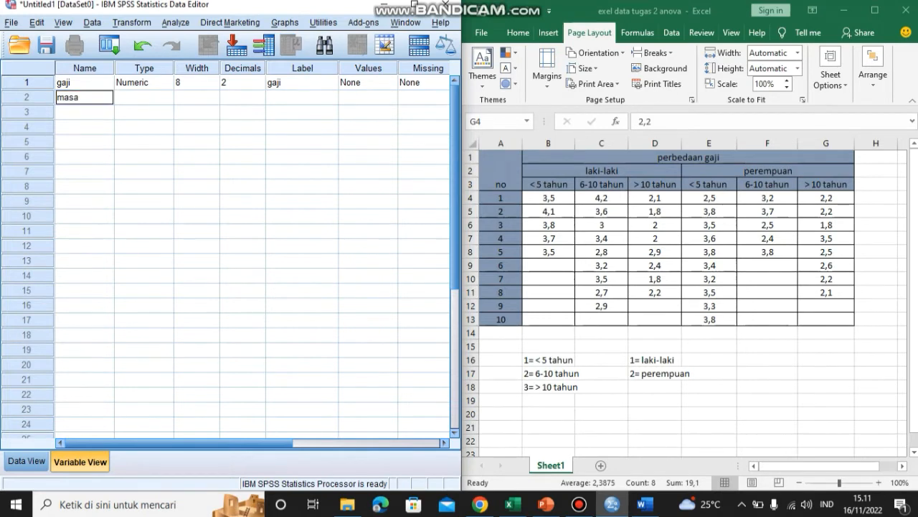
key(BackSpace)
key(BackSpace)
text(kerja)
click(144, 97)
click(240, 98)
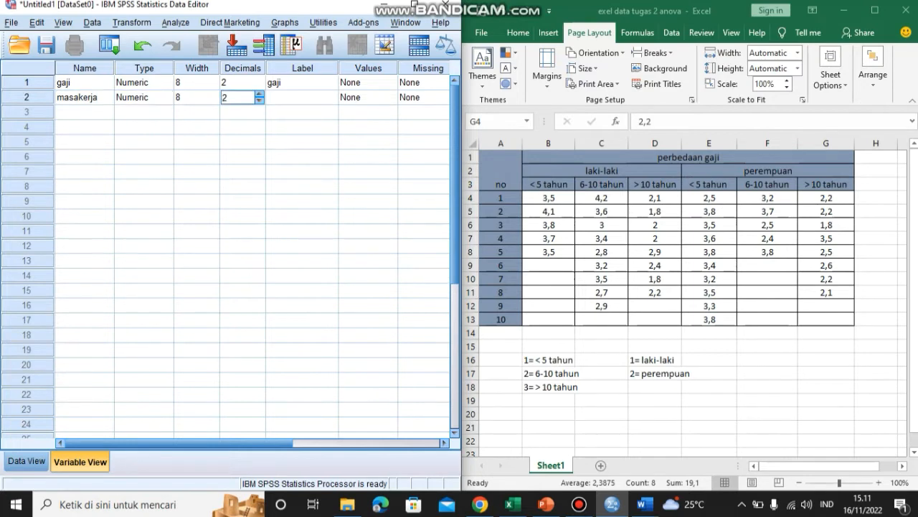
click(259, 100)
click(259, 101)
Step: Define a third variable named kelamin with 0 decimals
click(84, 113)
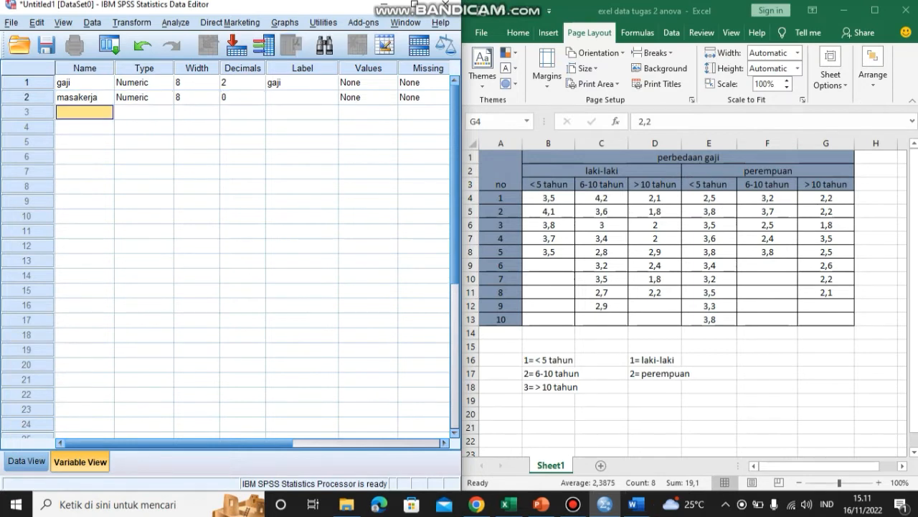
text(kelamin)
key(Tab)
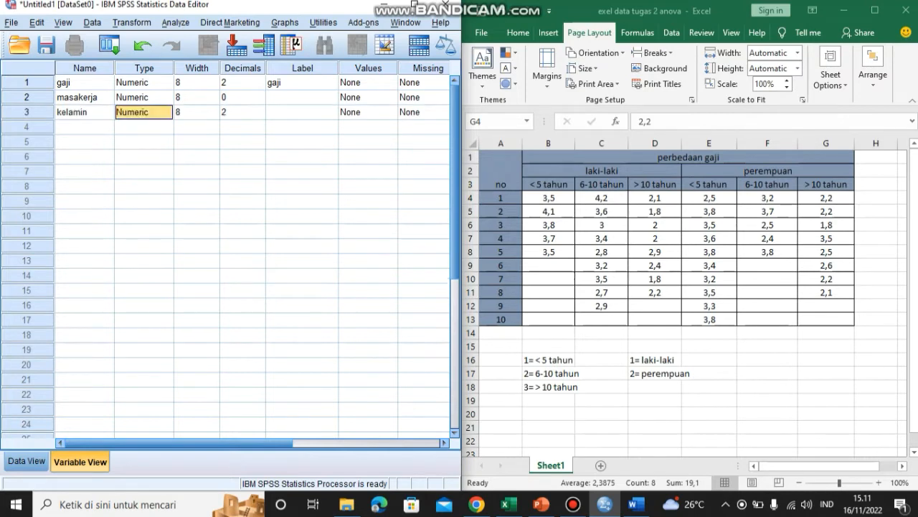
click(240, 112)
click(259, 116)
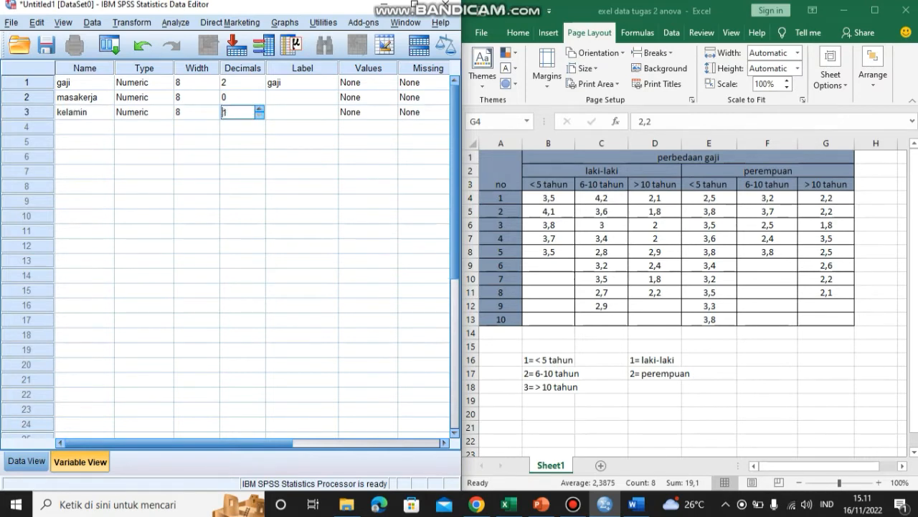
click(259, 116)
Step: Label the masakerja variable "masa kerja" and the kelamin variable "jenis kelamin"
click(302, 97)
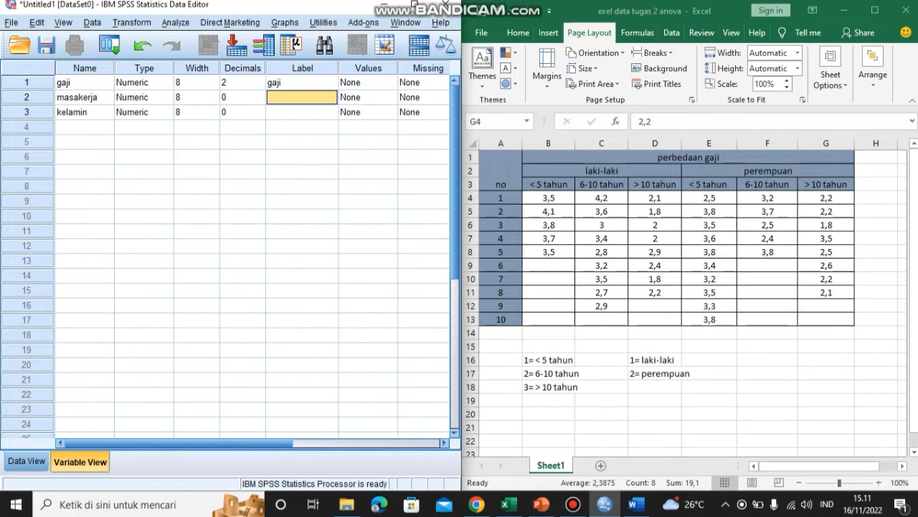
text(masa kerja)
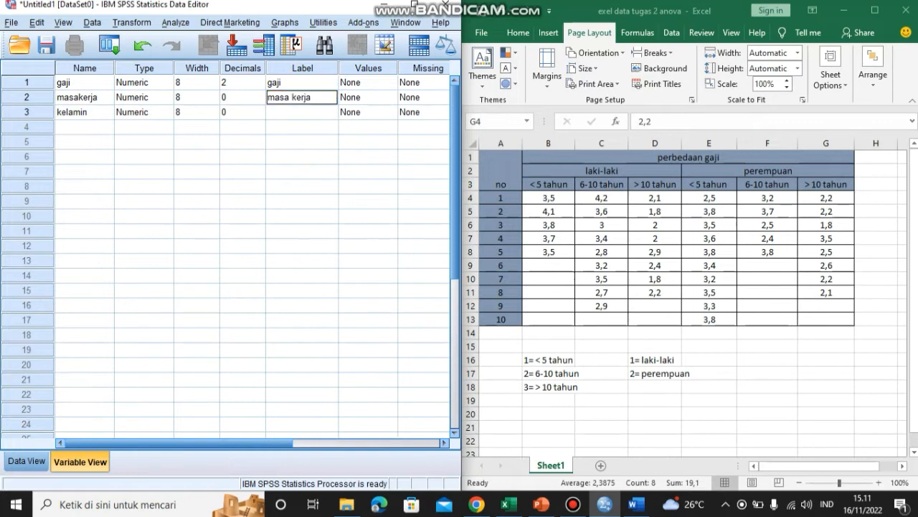
key(Return)
text(jen)
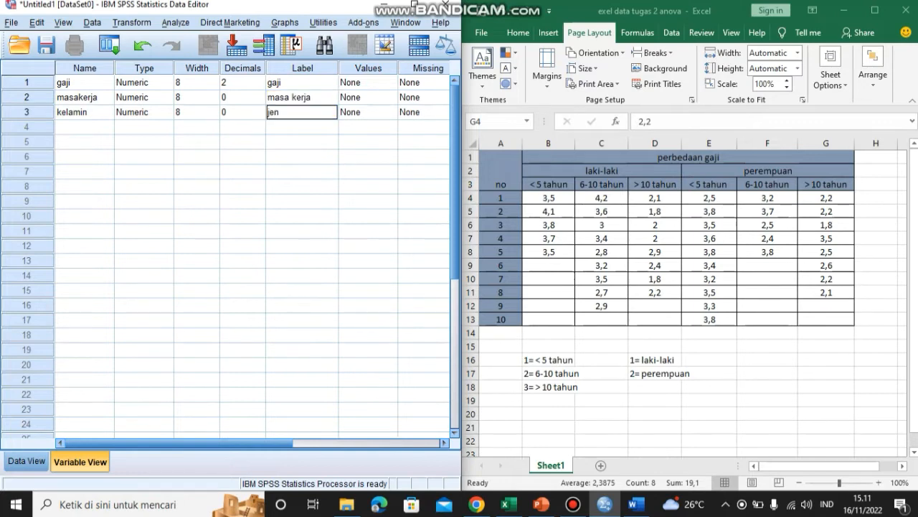
text(is kelamin)
Step: Open the value labels of the masakerja variable and add value 1 with the label "< 5 tahun"
click(361, 97)
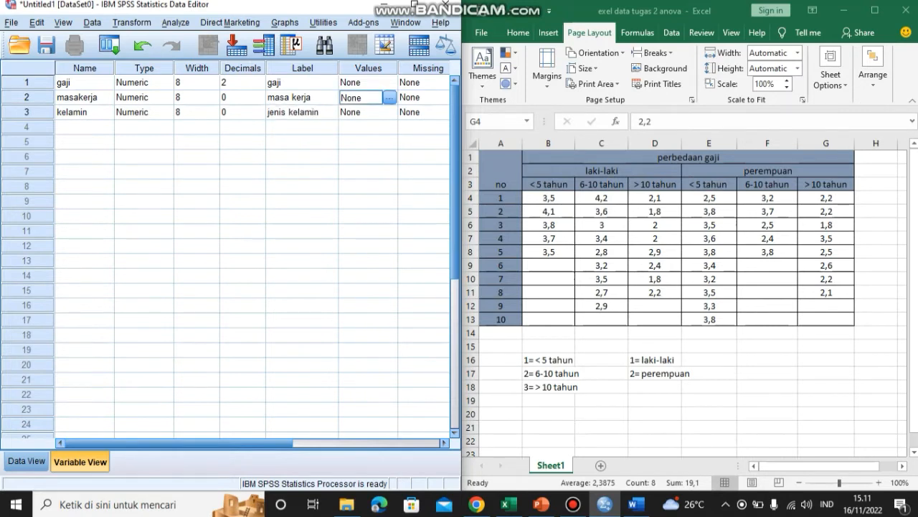
click(389, 97)
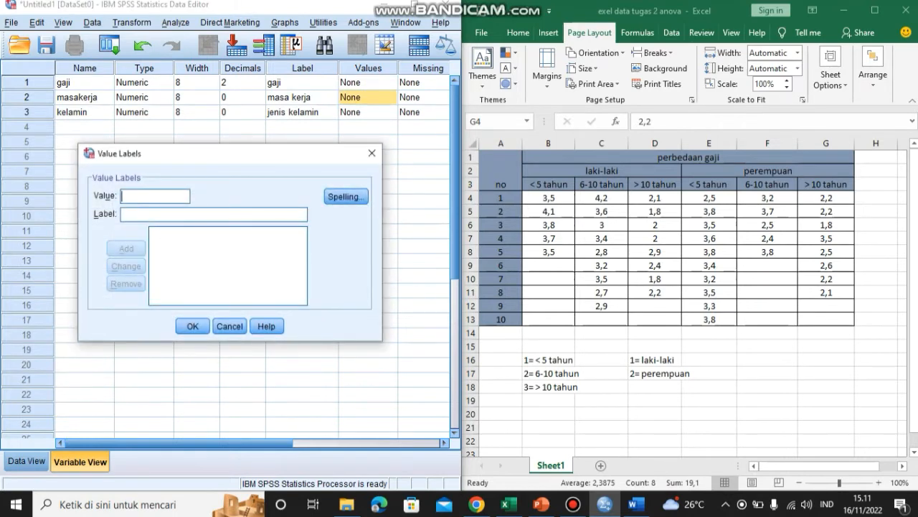
click(372, 153)
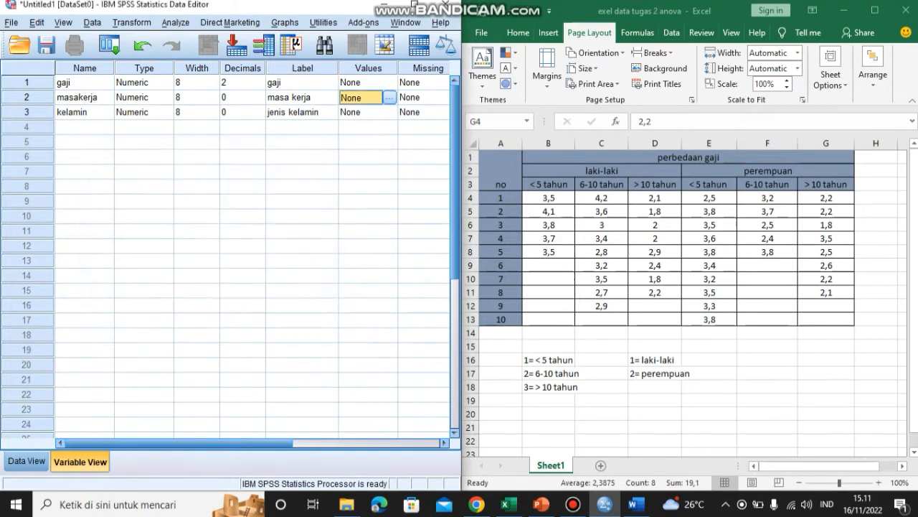
click(389, 97)
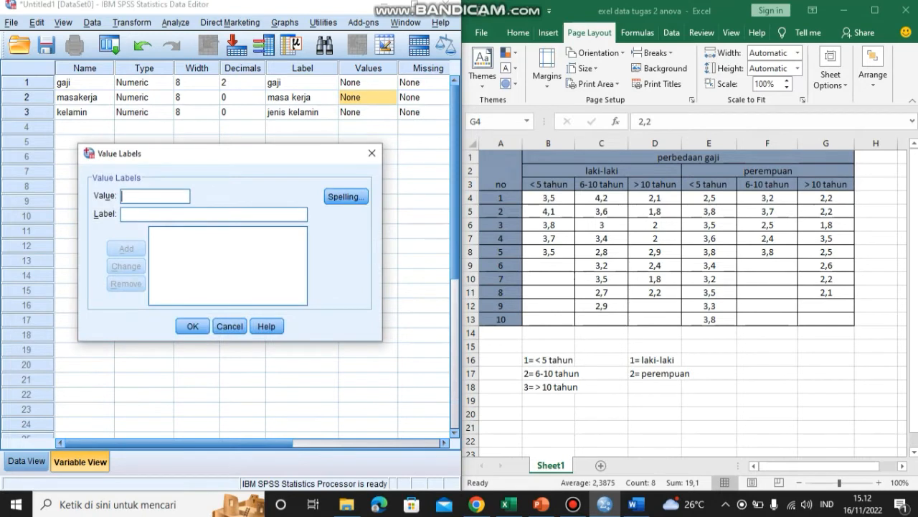
text(1)
key(Tab)
text(< 5 tahun)
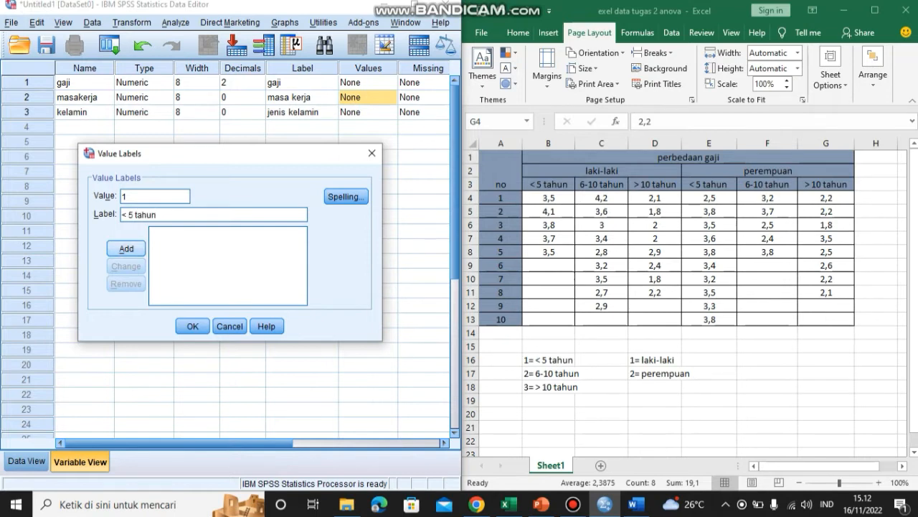
key(Return)
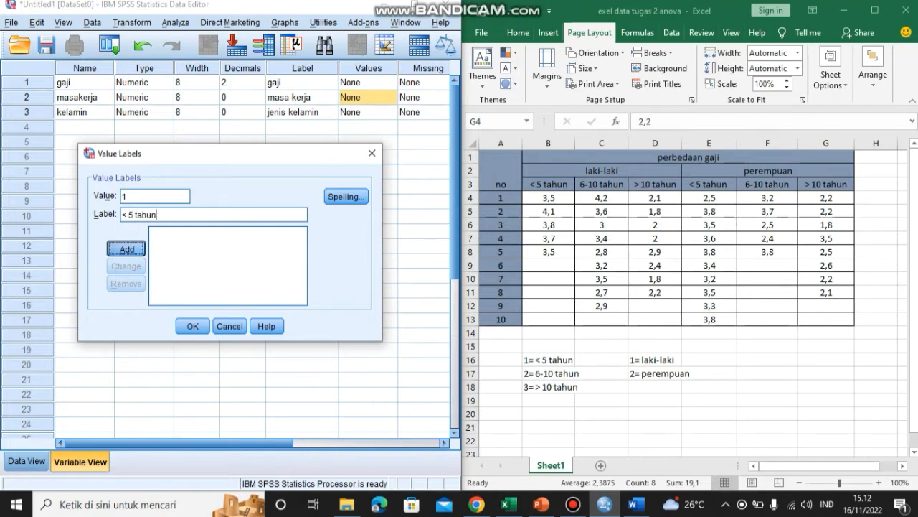
Step: Add value 2 with the label "6-10 tahun" to the masakerja value labels
text(2)
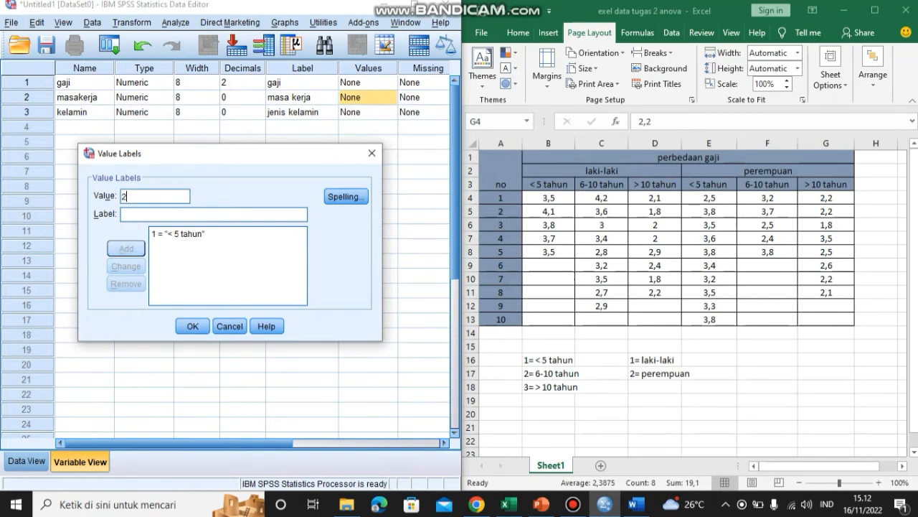
key(Tab)
text(6-0)
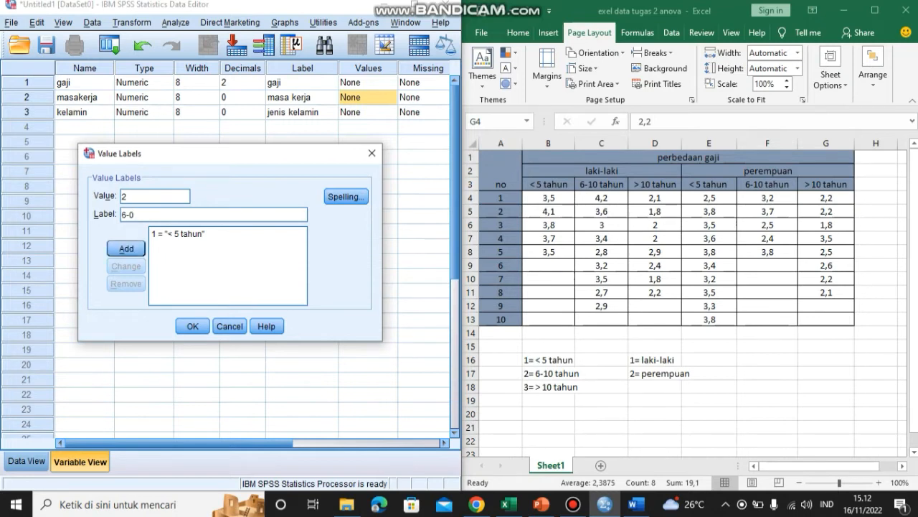
key(BackSpace)
text(10 tahun)
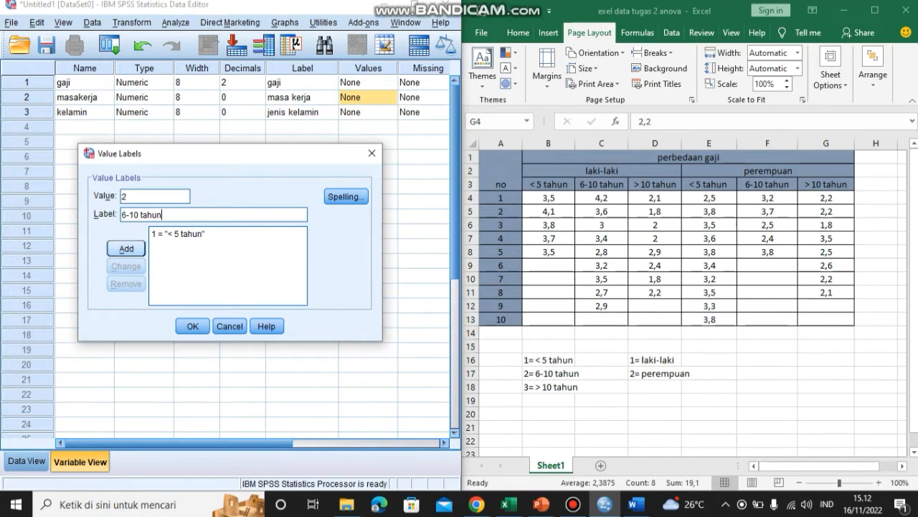
key(Return)
Step: Add value 3 with the label "> 10 tahun" and apply the masakerja value labels
text(3)
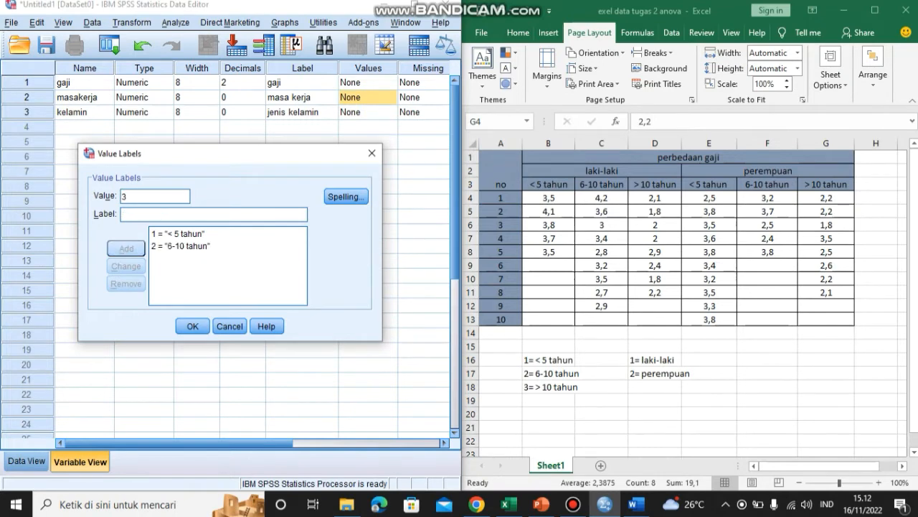
text(> )
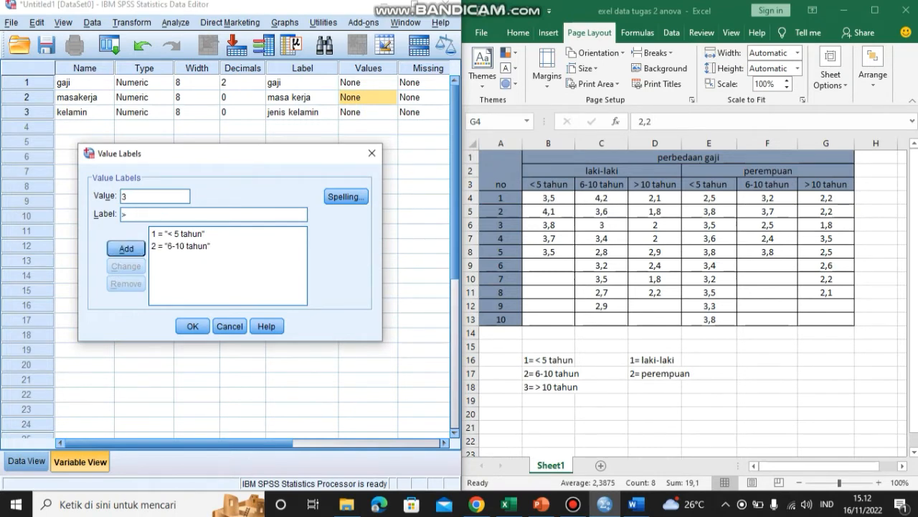
text(10 tahun)
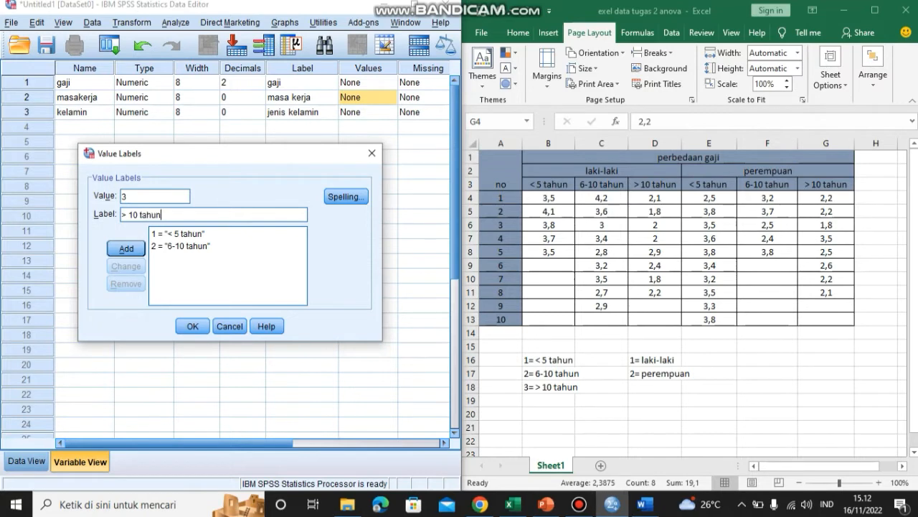
key(Return)
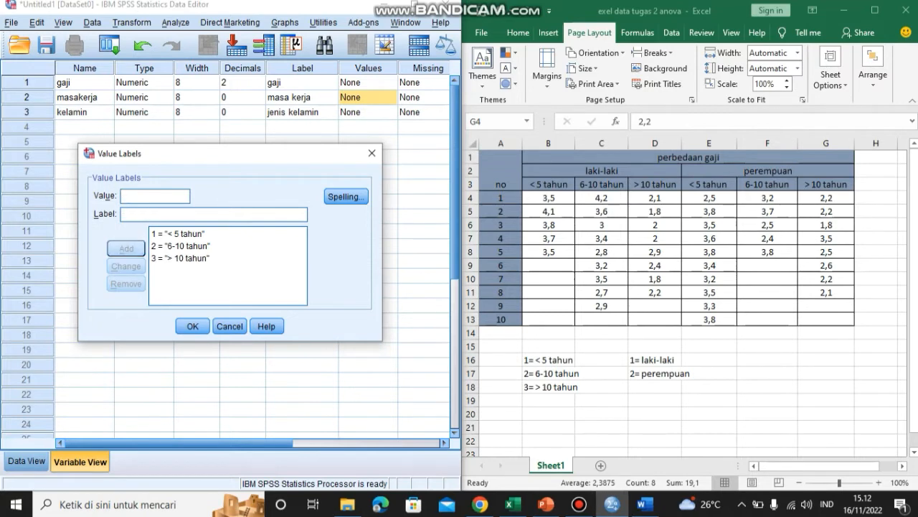
click(193, 326)
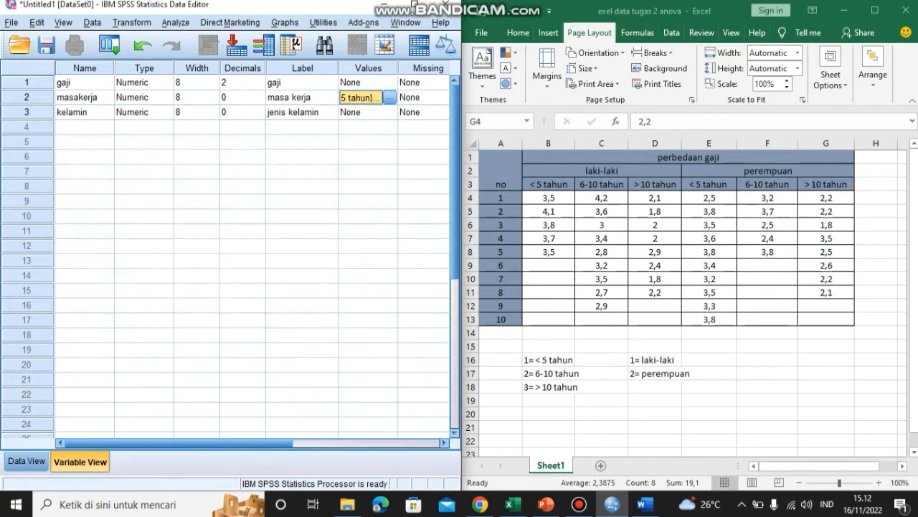
Step: Open the value labels of the kelamin variable and add value 1 with the label "laki-laki"
click(368, 112)
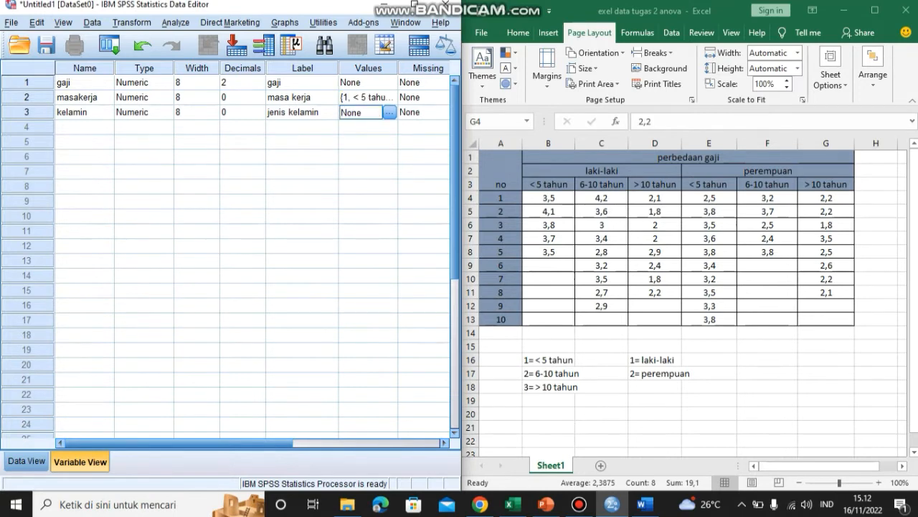
click(389, 112)
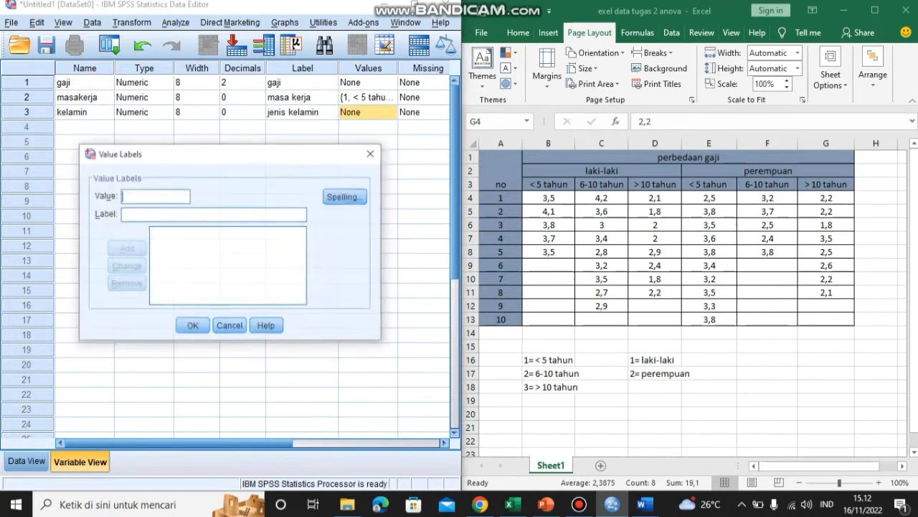
text(1)
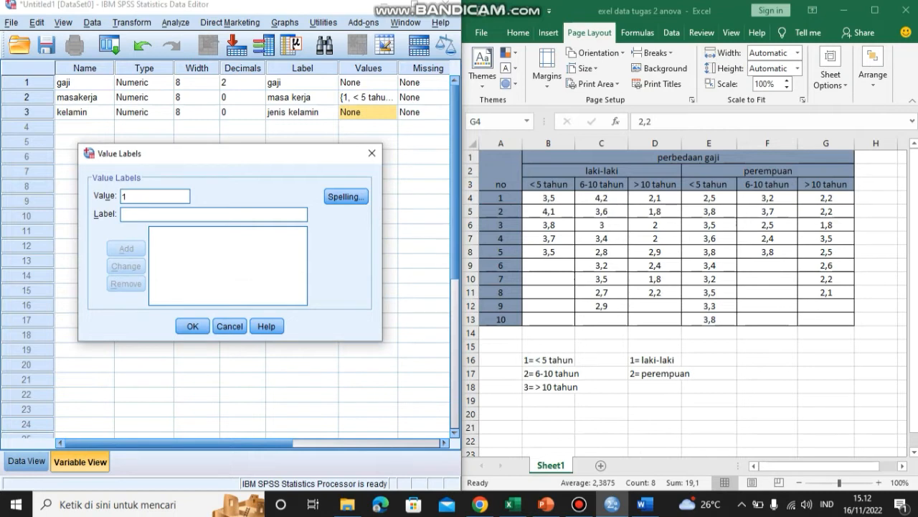
click(157, 215)
text(laki-laki)
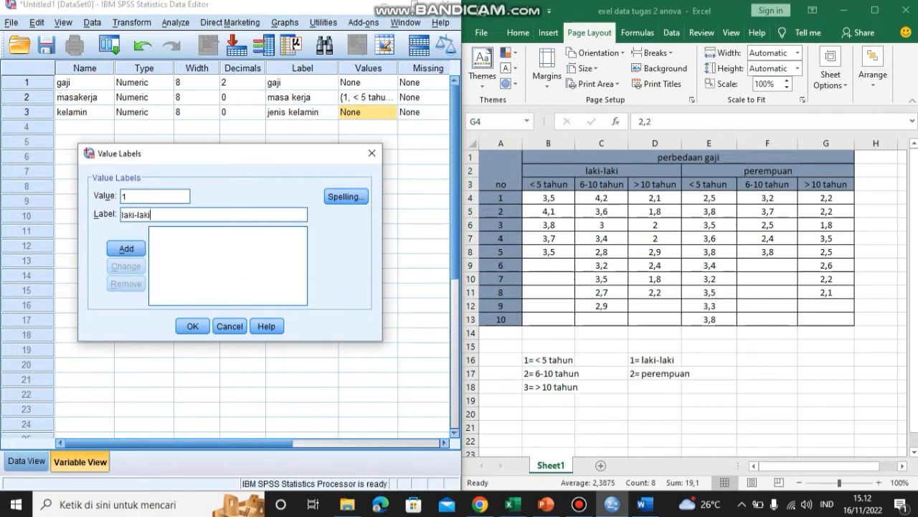
click(126, 248)
Step: Add value 2 with the label "perempuan" and apply the kelamin value labels
text(2)
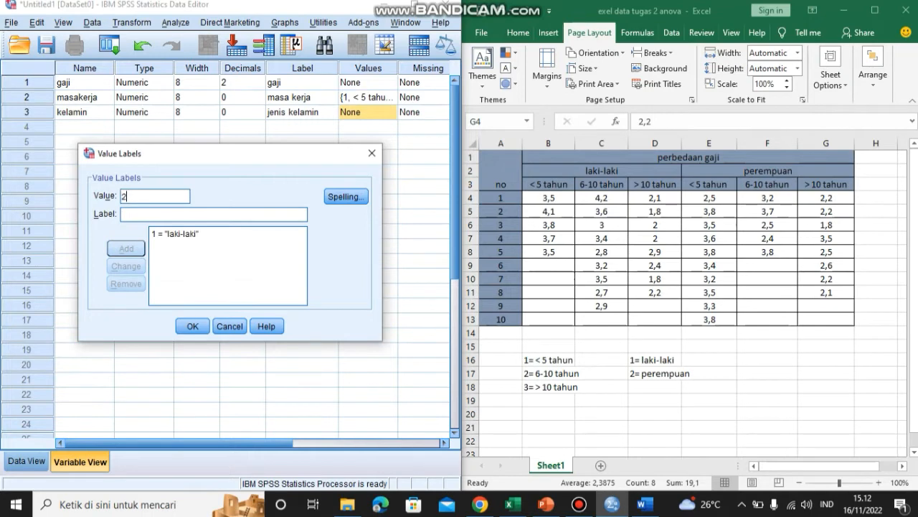
text(e)
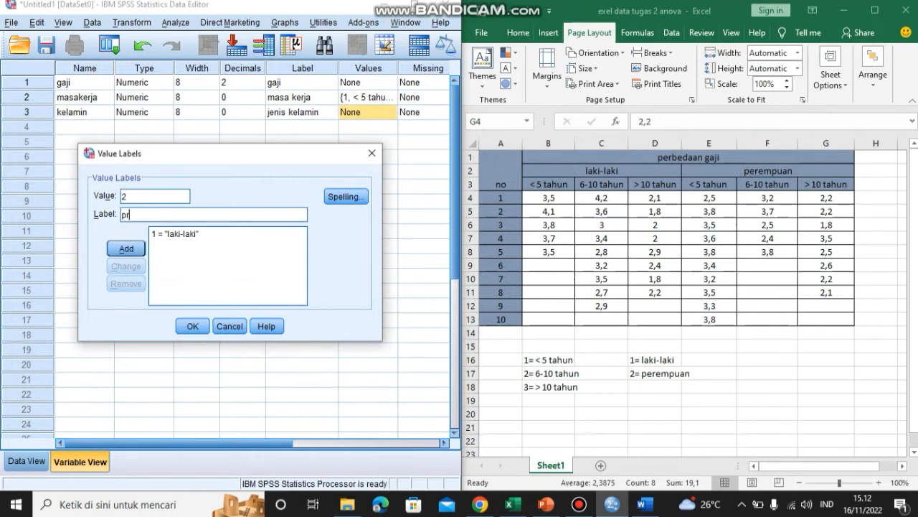
text(r)
key(BackSpace)
key(BackSpace)
text(erempuan)
key(Tab)
key(space)
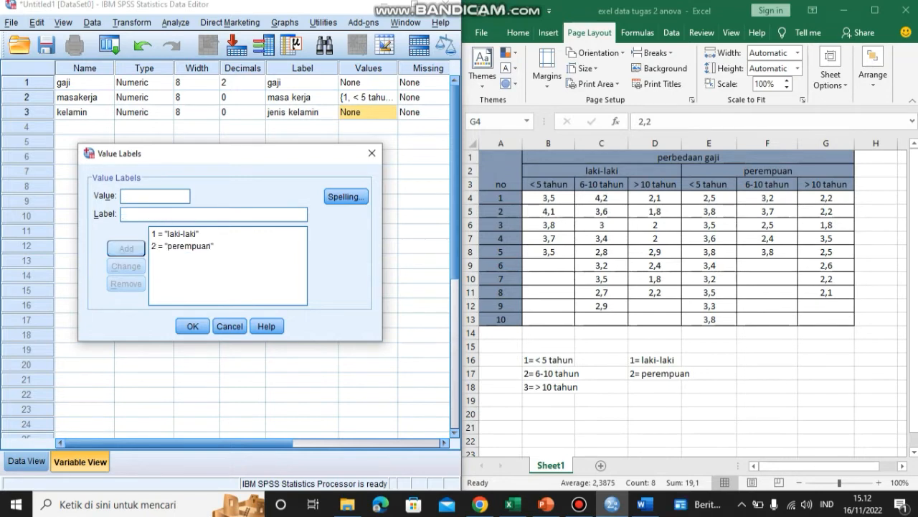
key(Return)
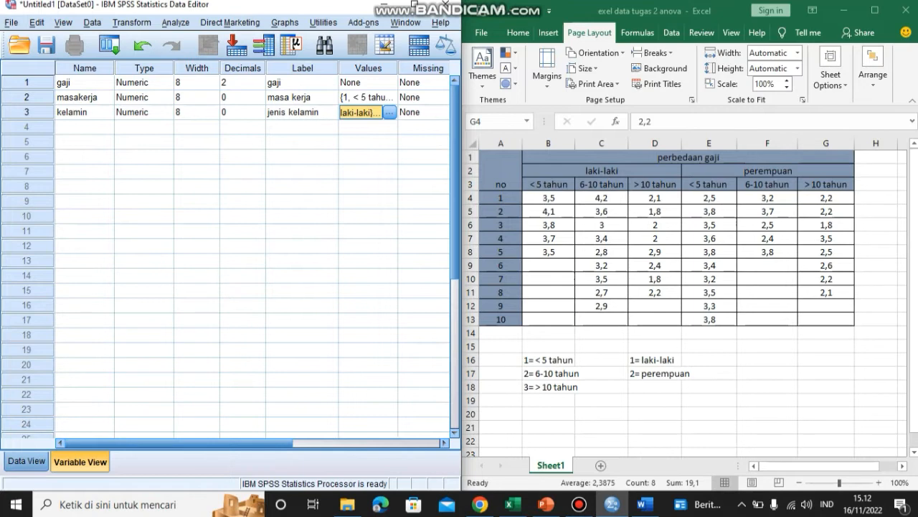
Step: Switch SPSS to the data sheet and copy the laki-laki "< 5 tahun" salaries, B4:B8, from the Excel table
click(26, 461)
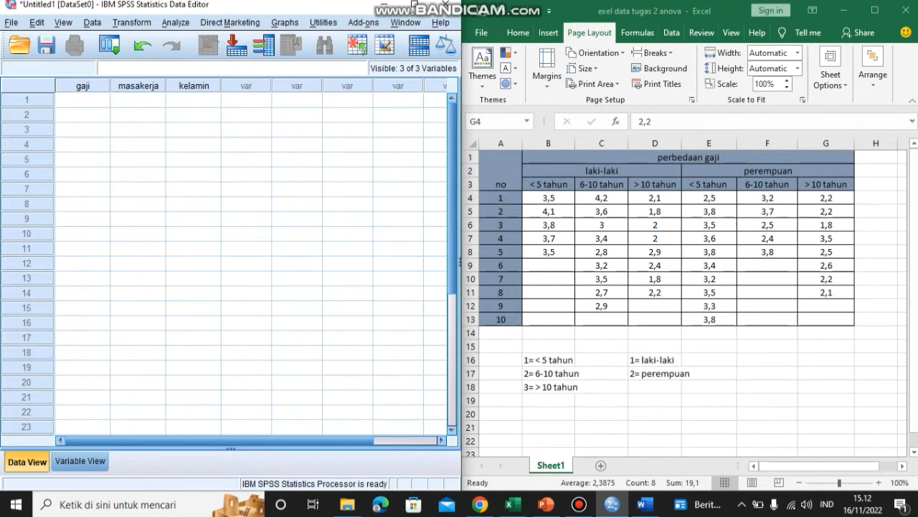
click(83, 100)
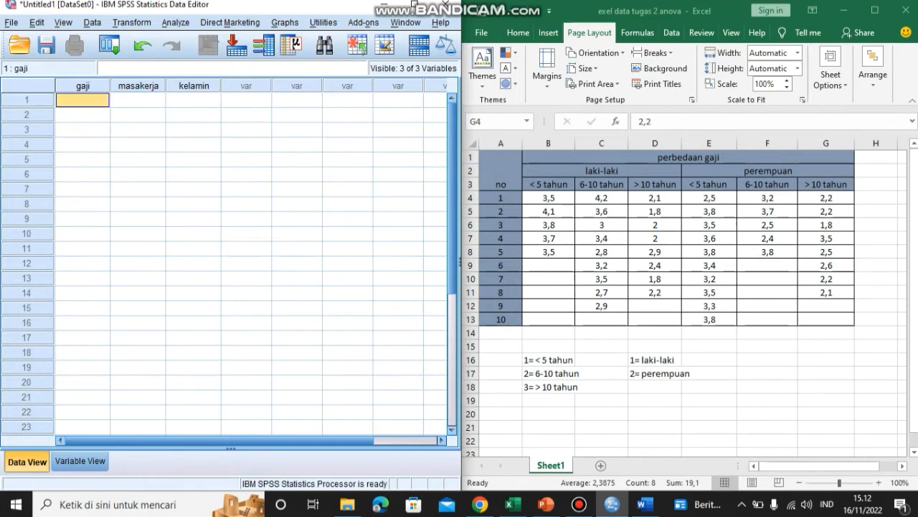
click(548, 198)
drag(548, 198, 549, 253)
right_click(554, 248)
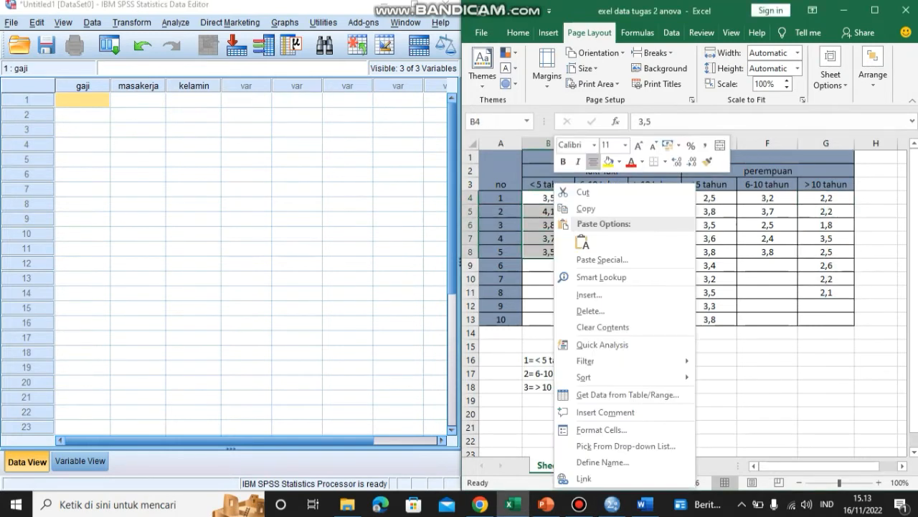
click(586, 208)
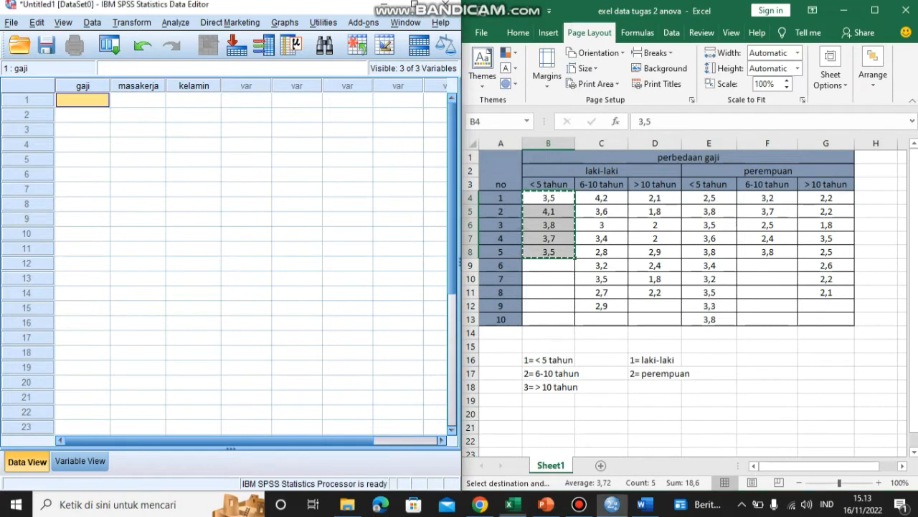
Step: Try to paste the copied salaries into the gaji column from row 1
click(82, 101)
key(ctrl+v)
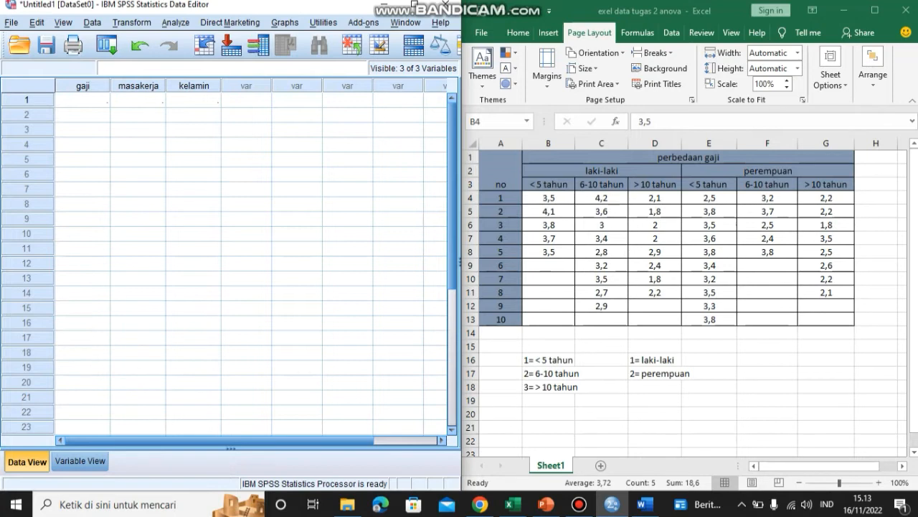
key(ctrl+v)
key(alt+Tab)
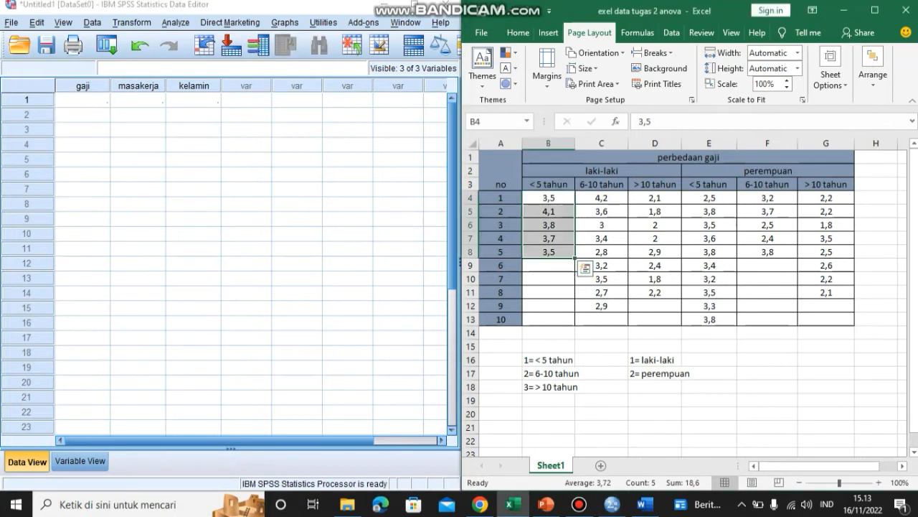
Step: Copy Excel cells B4:B8 again and paste them into the gaji column from row 1
right_click(539, 193)
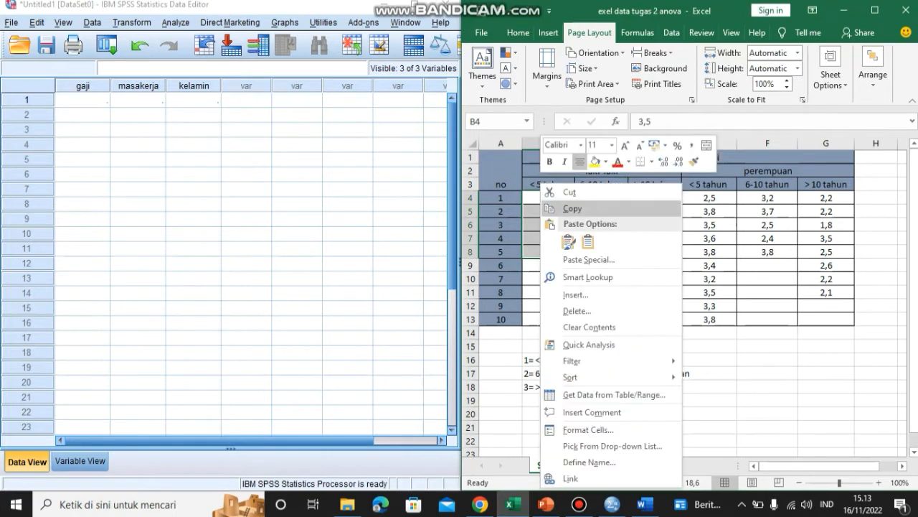
click(566, 207)
key(alt+Tab)
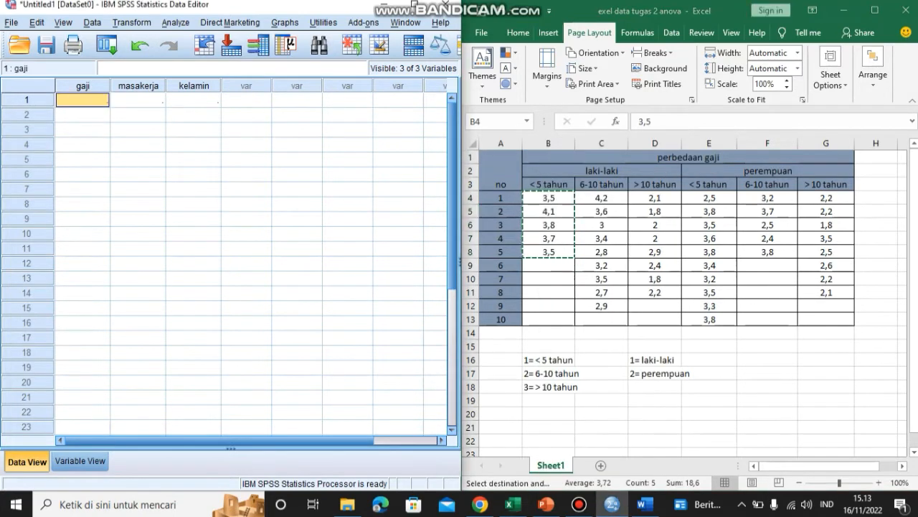
right_click(109, 101)
click(130, 141)
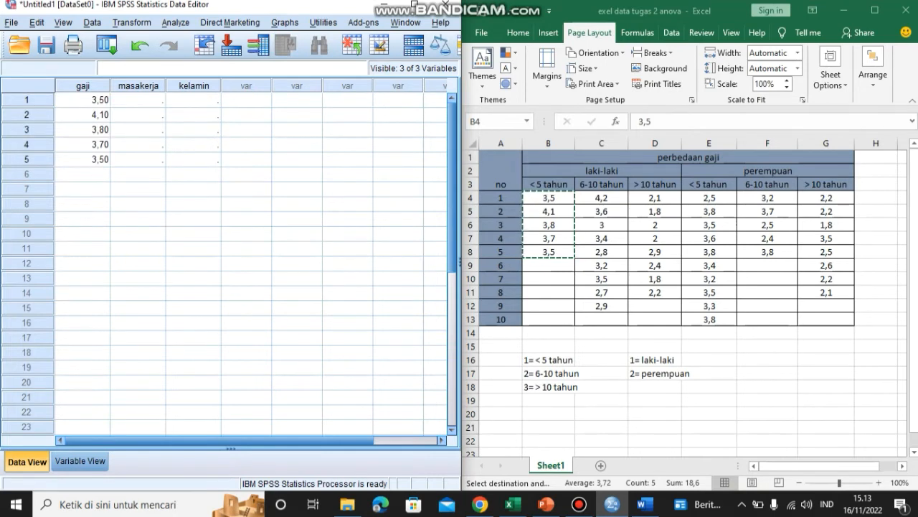
Step: Enter 1 as masakerja for rows 1 to 5
click(138, 101)
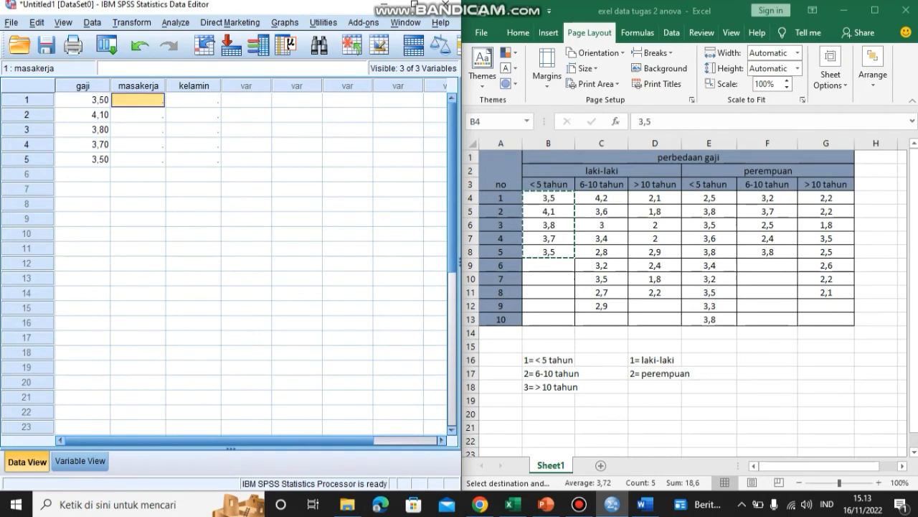
text(1)
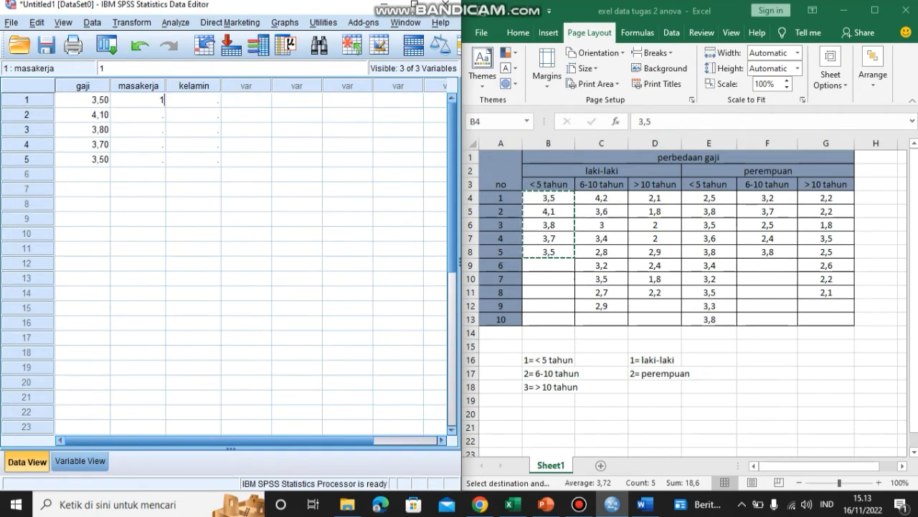
key(Return)
text(1)
key(Return)
text(1 1 1)
key(Return)
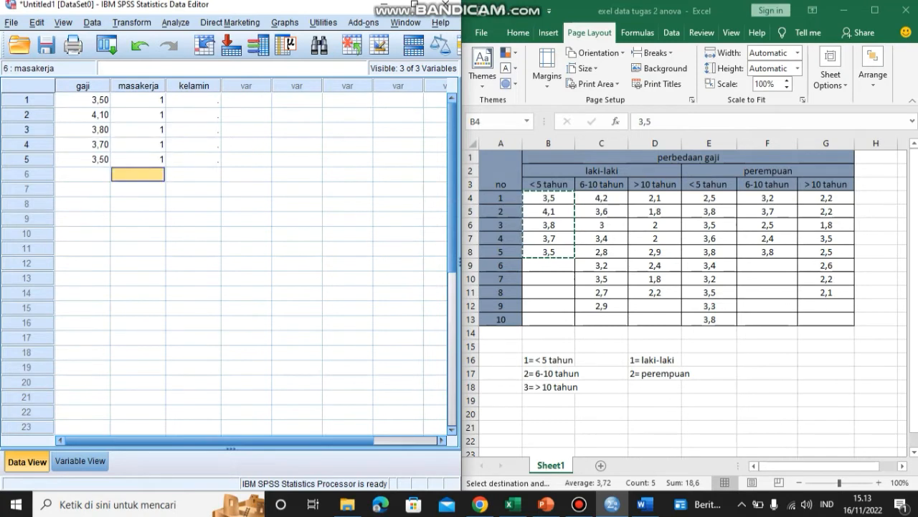
Step: Copy the laki-laki "6-10 tahun" salaries, C4:C12, from Excel and paste them into the gaji column from row 6
click(82, 175)
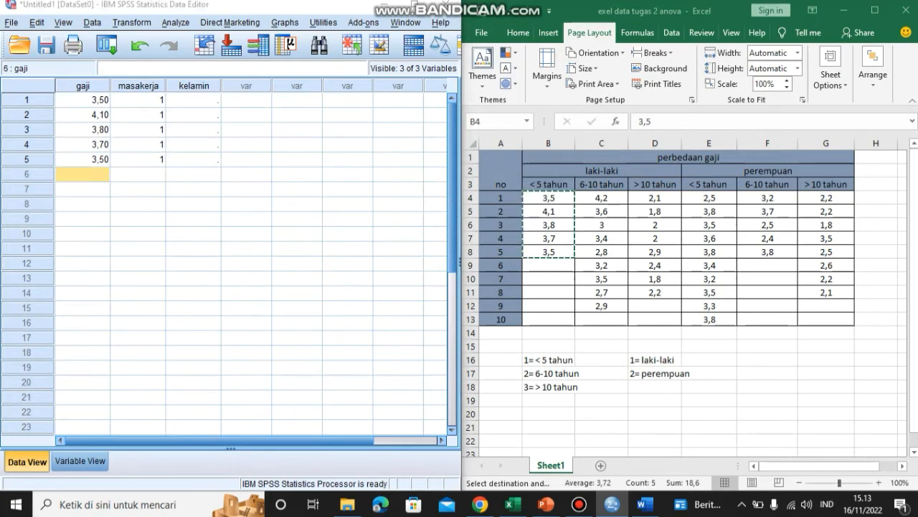
click(602, 197)
key(Escape)
double_click(602, 197)
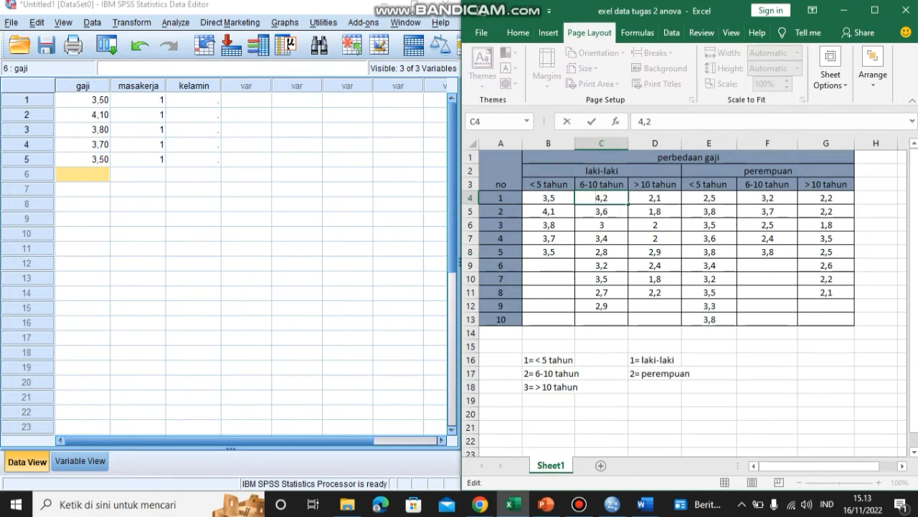
key(Return)
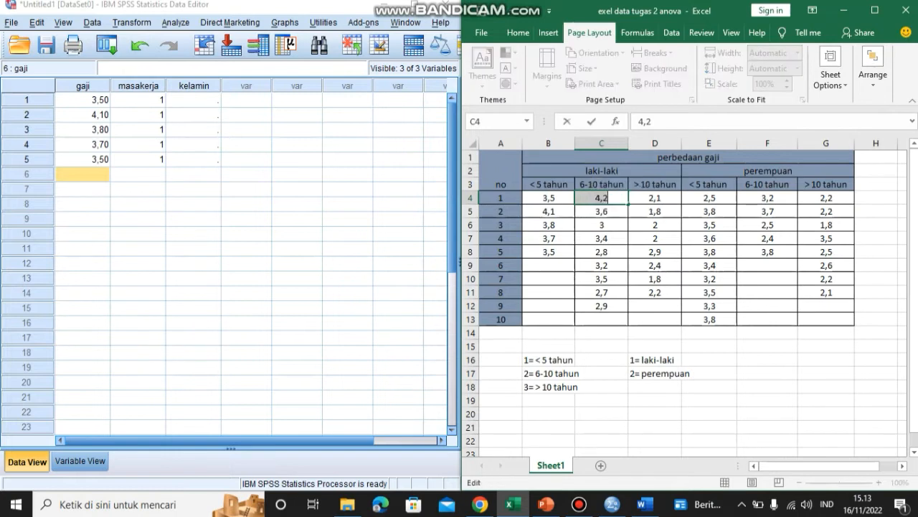
click(601, 198)
drag(601, 198, 601, 306)
right_click(601, 306)
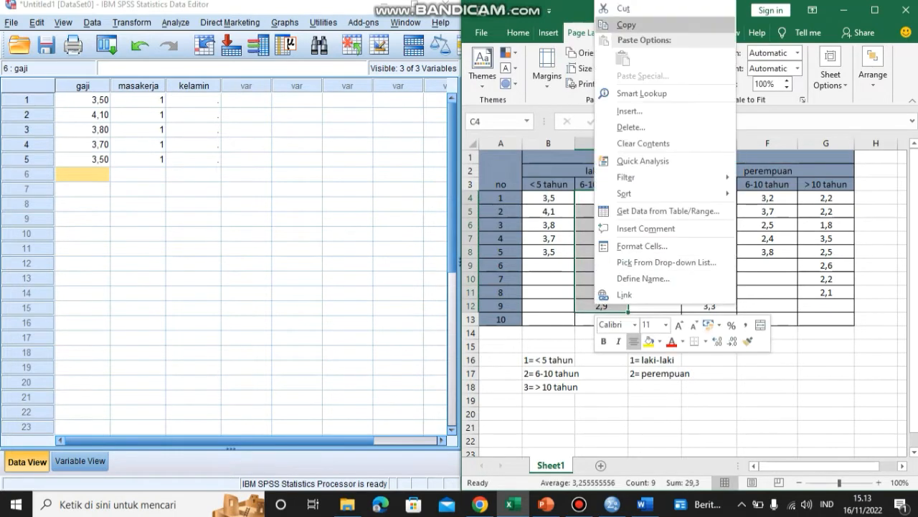
click(624, 24)
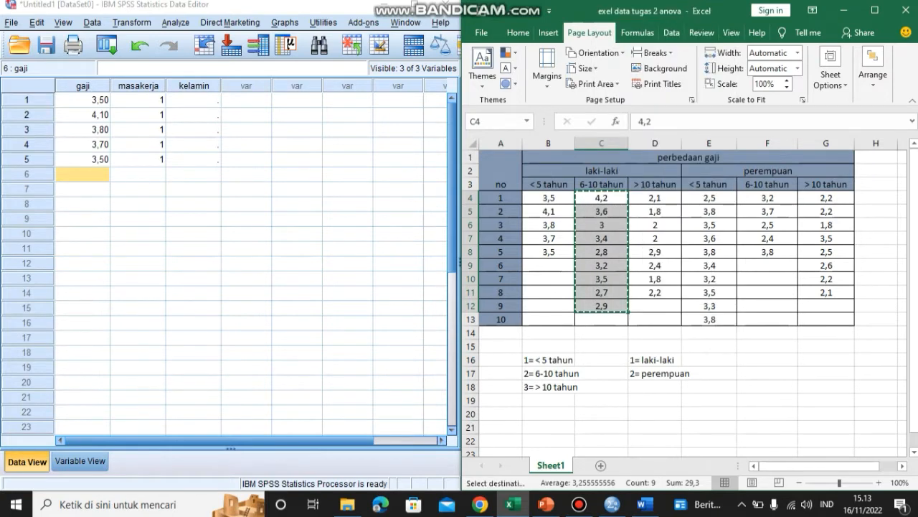
click(82, 174)
right_click(93, 173)
click(129, 214)
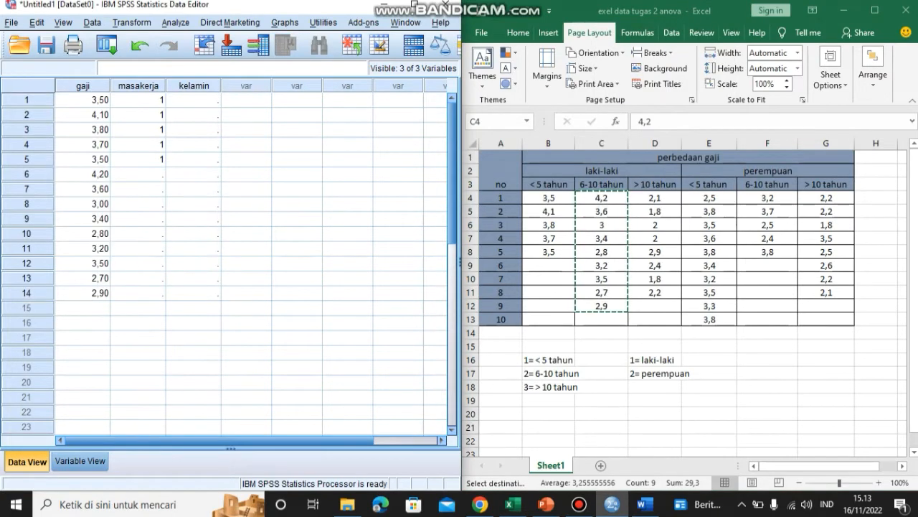
Step: Enter 2 as masakerja for rows 6 to 14
click(138, 174)
text(2 2 2 2 2 2 2 2)
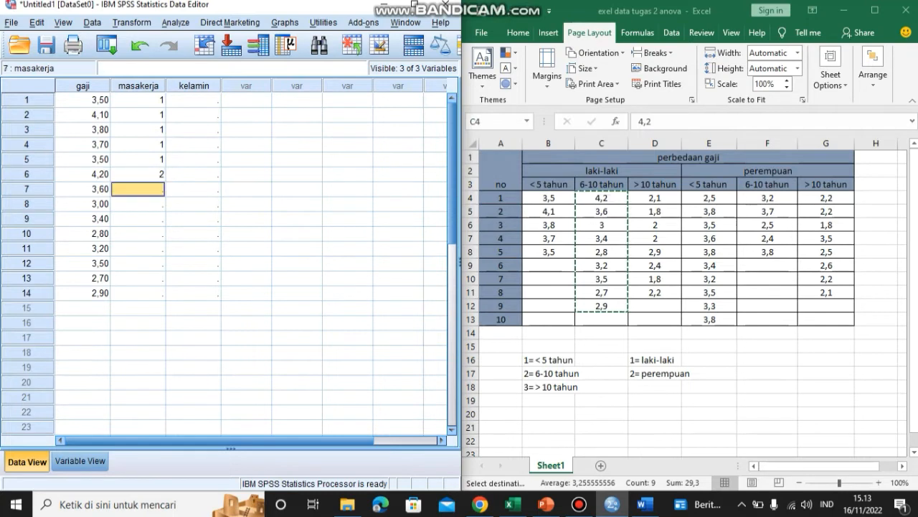
text(22)
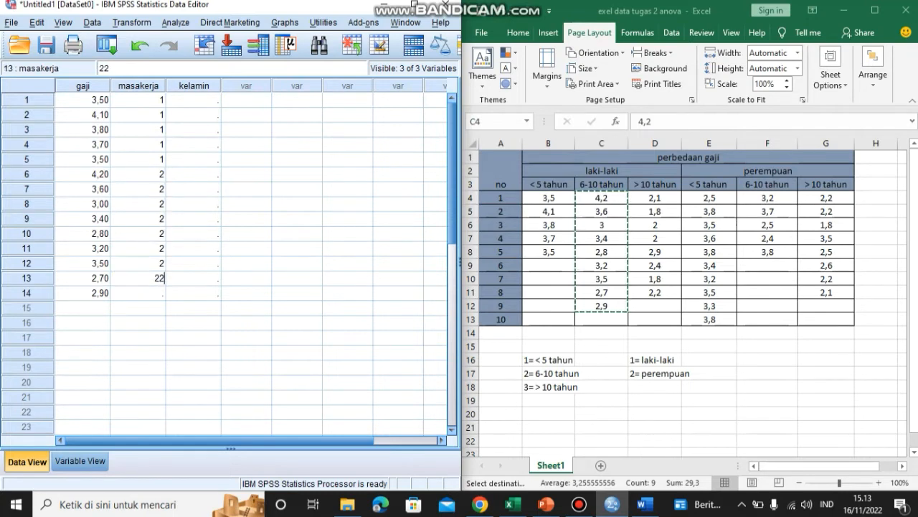
key(BackSpace)
key(Return)
text(2)
Step: Copy the laki-laki "> 10 tahun" salaries, D4:D11, from Excel and paste them into the gaji column from row 15
click(83, 308)
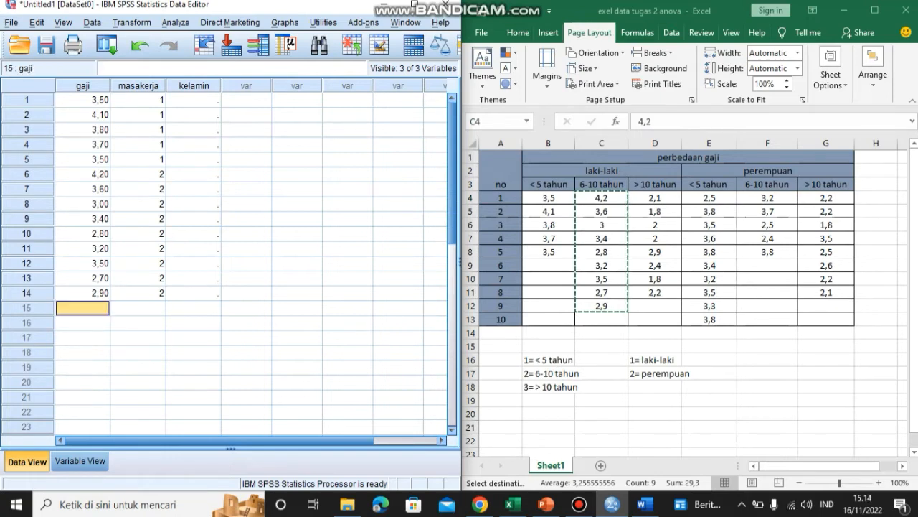
click(654, 198)
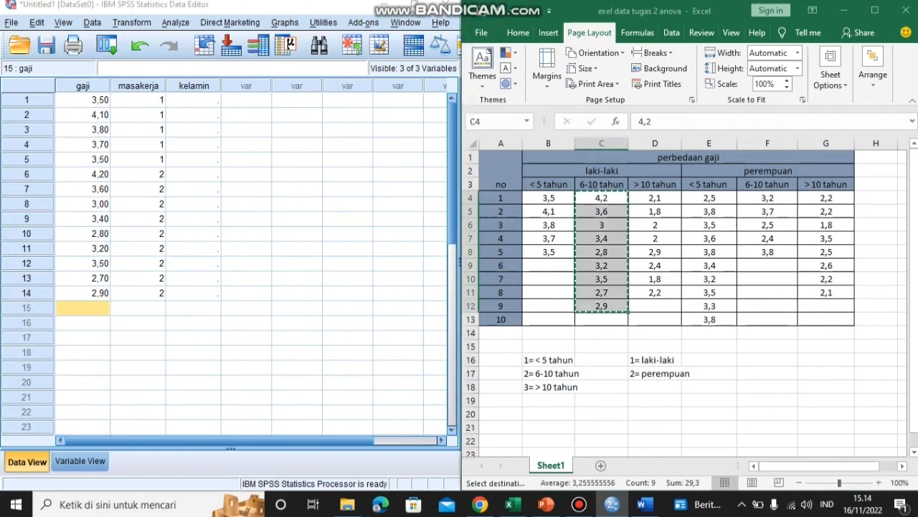
click(654, 198)
drag(654, 198, 655, 292)
right_click(654, 292)
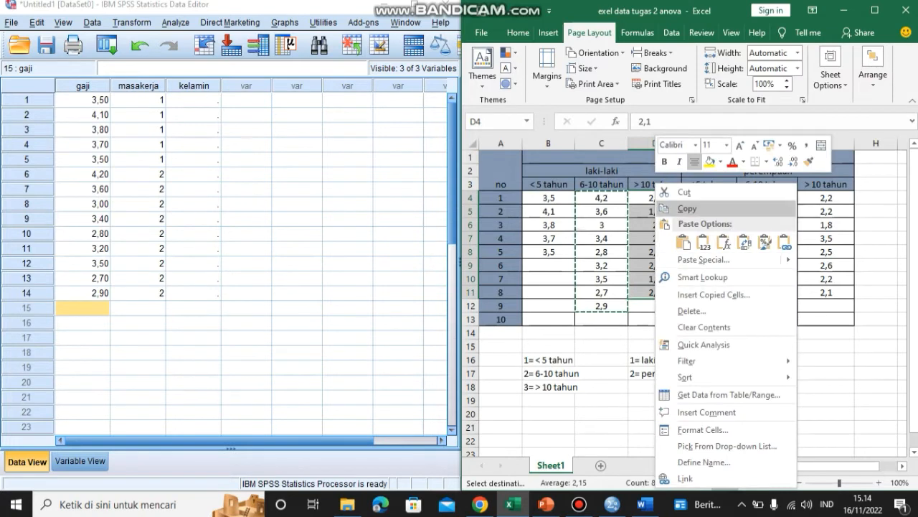
click(687, 208)
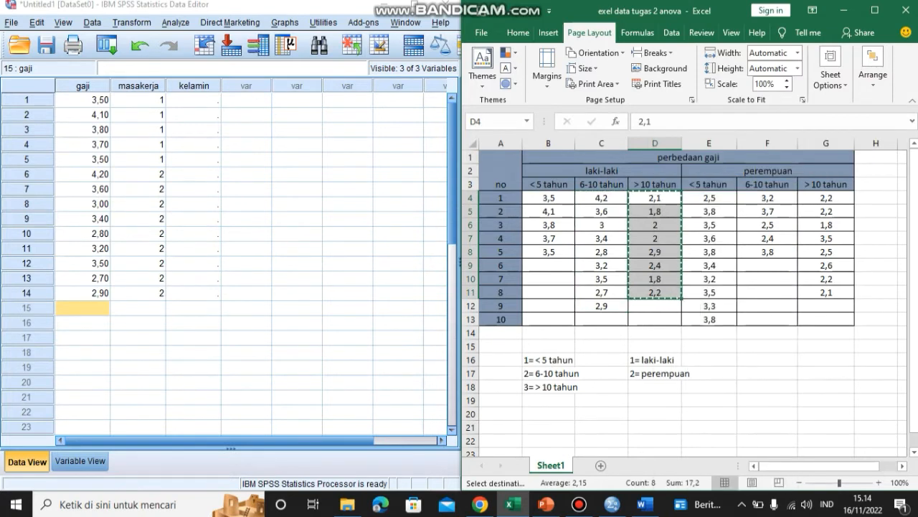
click(101, 307)
right_click(101, 307)
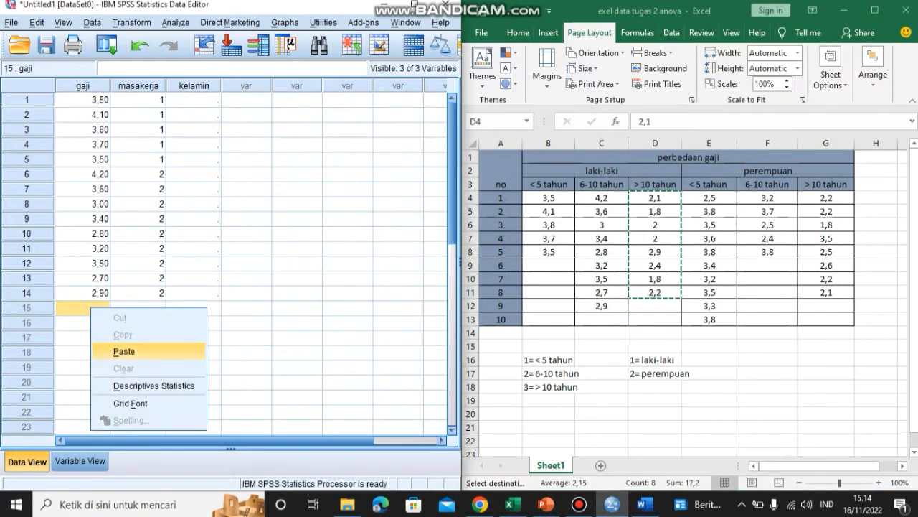
click(129, 351)
Step: Enter 3 as masakerja for rows 15 to 22, and select the kelamin cell of row 1
click(138, 307)
text(3)
key(Return)
text(3)
key(Return)
text(3)
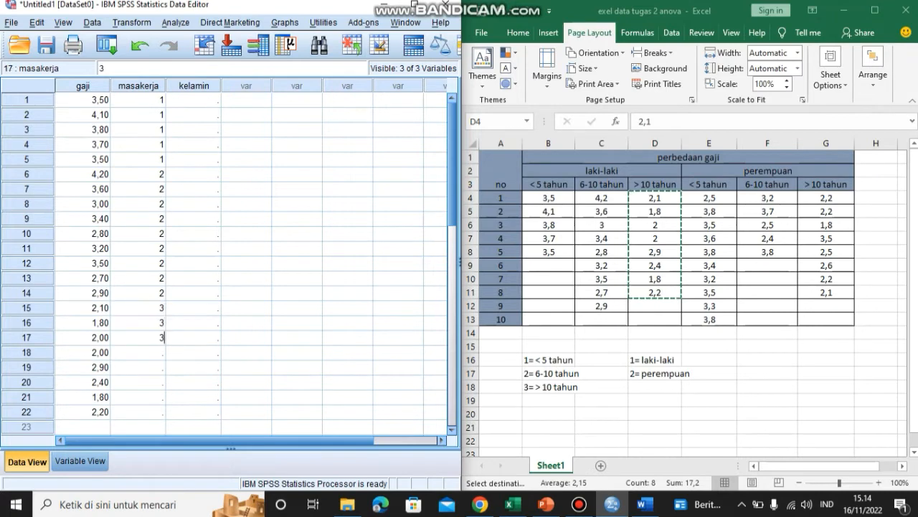
key(Return)
text(33)
key(Return)
text(3)
key(Return)
text(3)
click(194, 99)
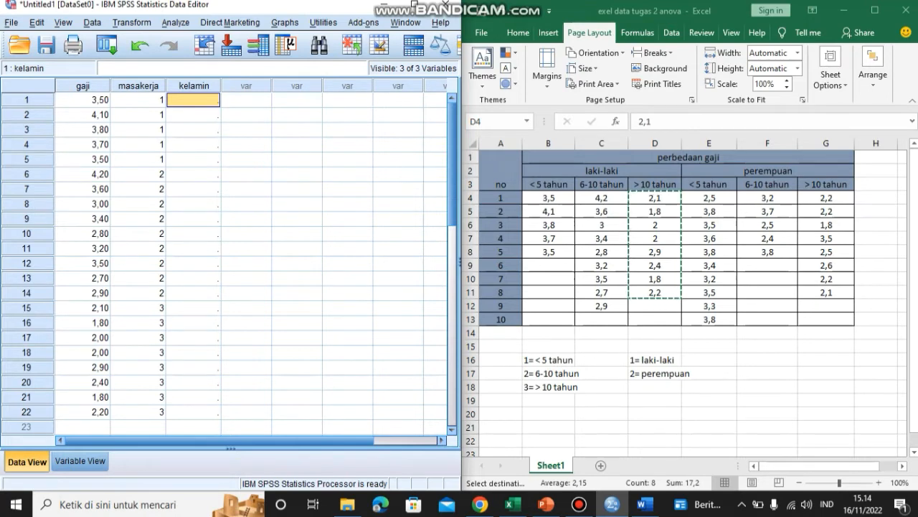
Step: Enter 1 as kelamin for rows 1 to 22
text(1 1 1 1 1 1 1)
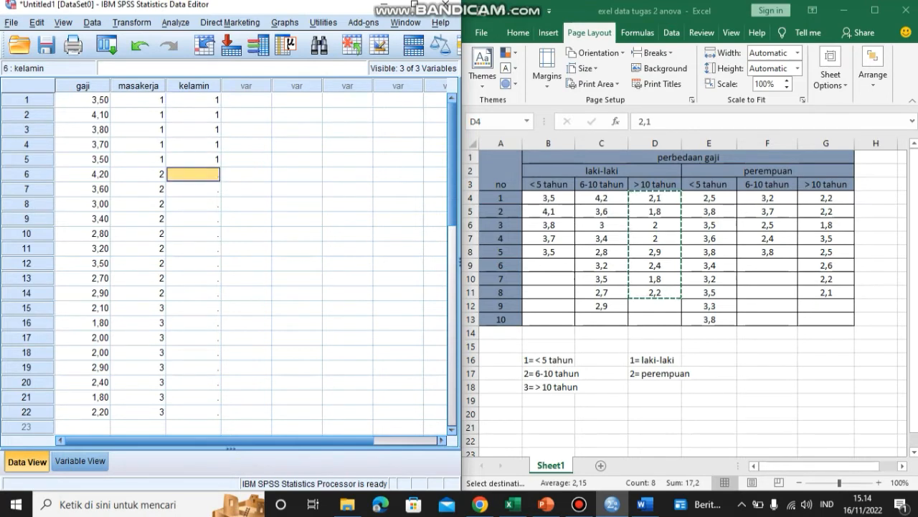
text( 1 1 1 1 1 1 1 1 1 )
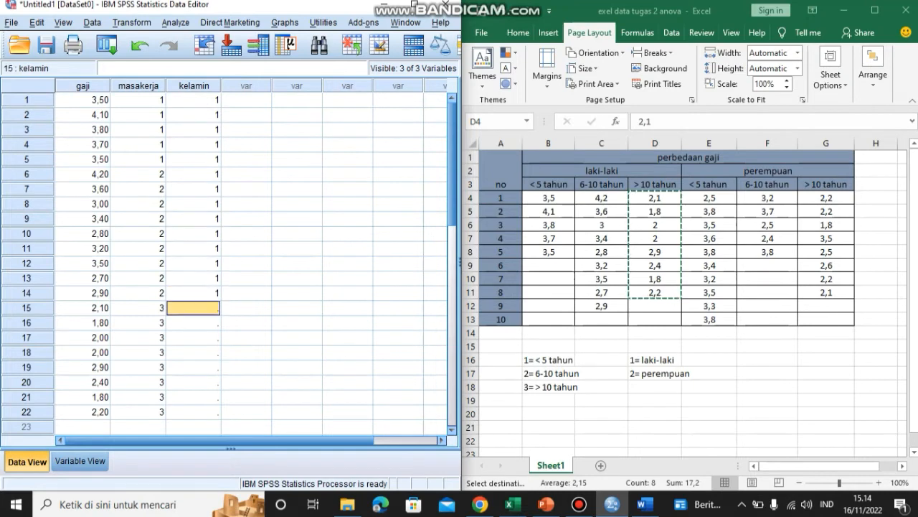
text(1 1 1 1 1 )
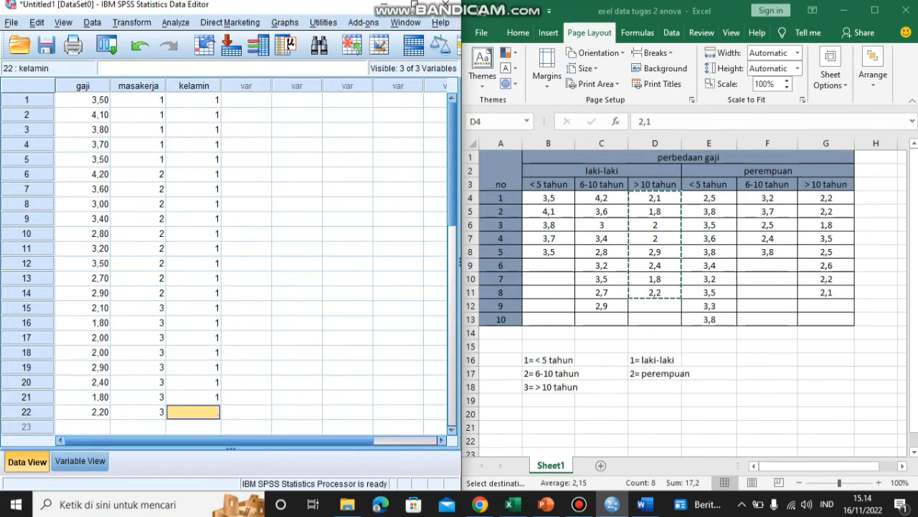
text(1)
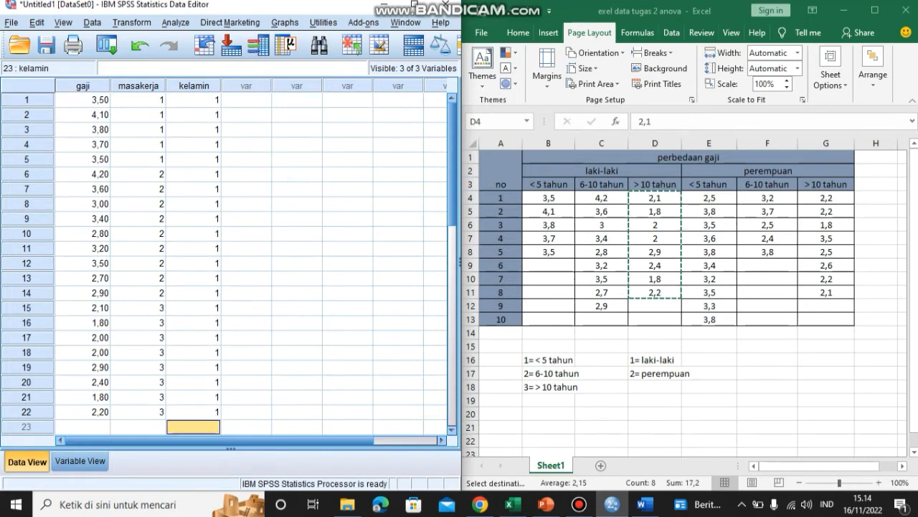
Step: Copy the perempuan "< 5 tahun" salaries, E4:E13, from Excel and paste them into the gaji column from row 23
scroll(230, 258, down, 6)
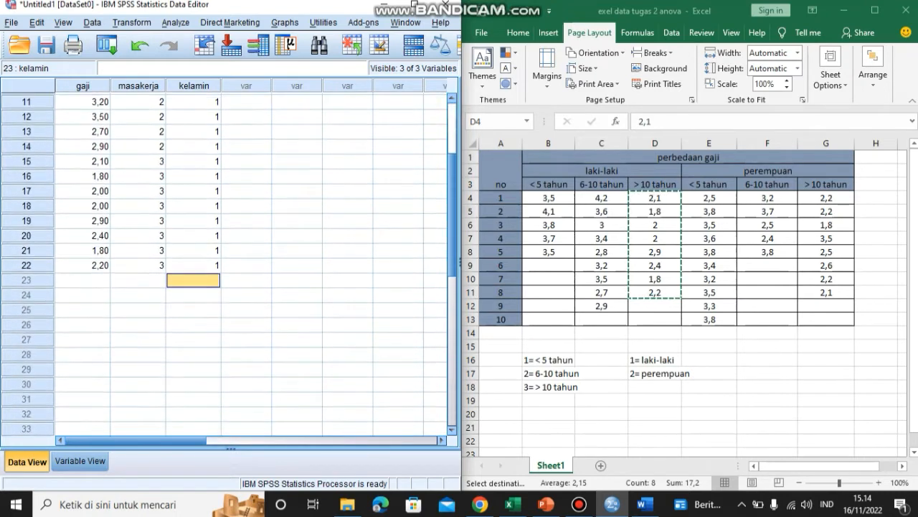
click(82, 178)
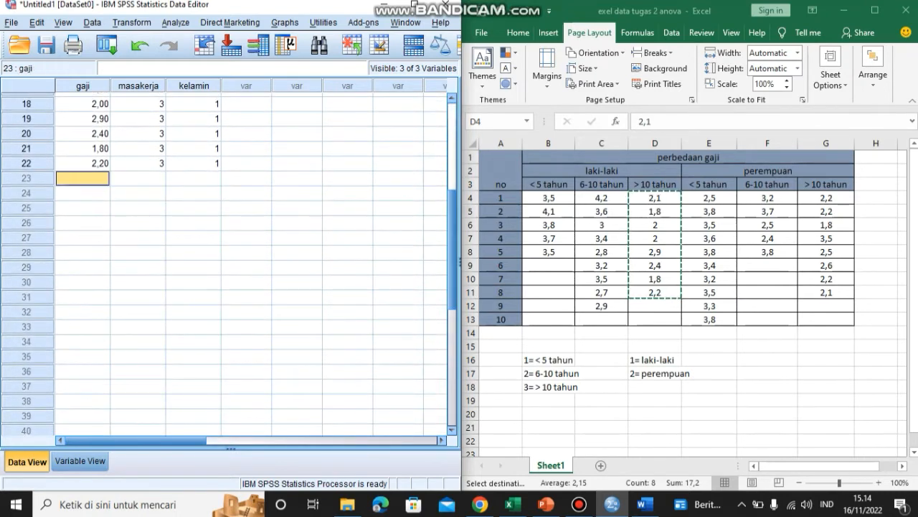
click(709, 198)
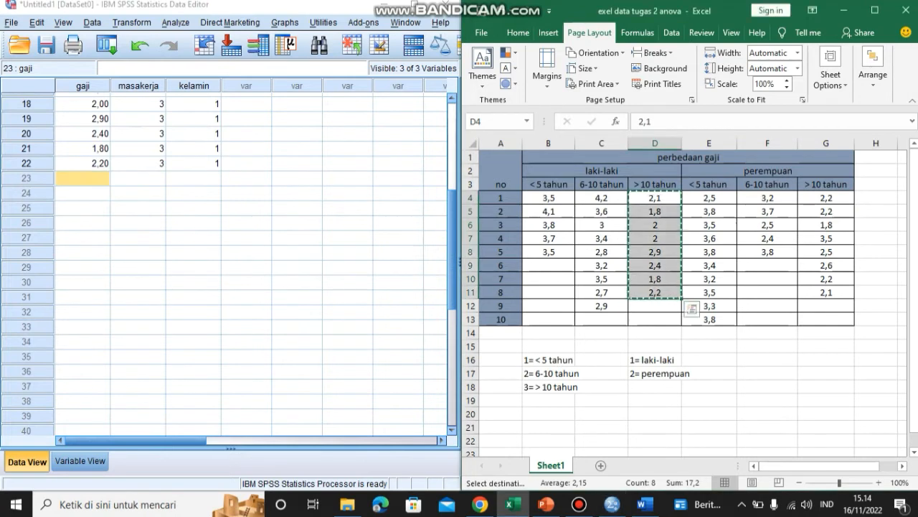
click(709, 198)
drag(709, 198, 709, 319)
right_click(739, 323)
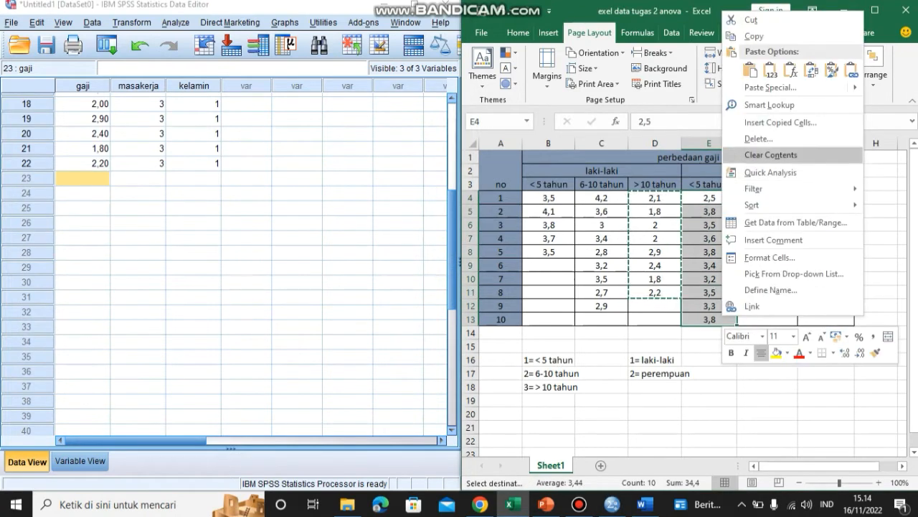
click(757, 34)
click(83, 179)
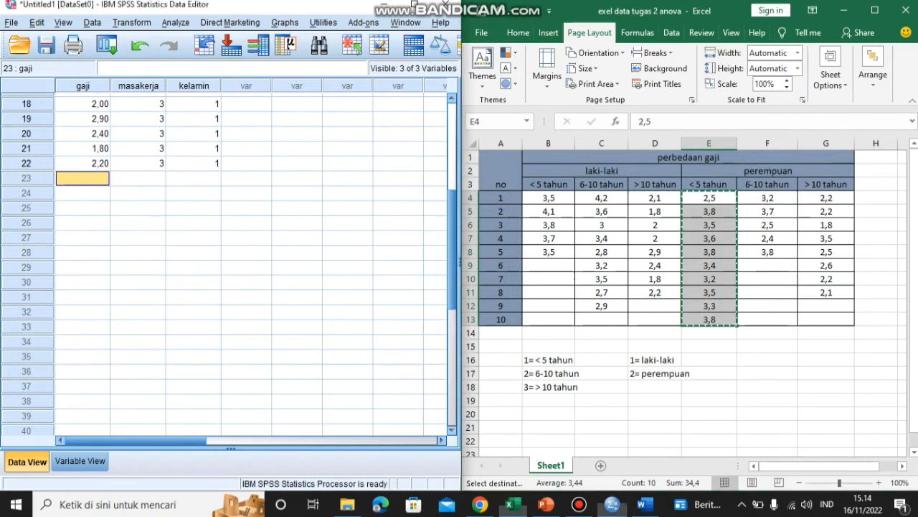
right_click(82, 179)
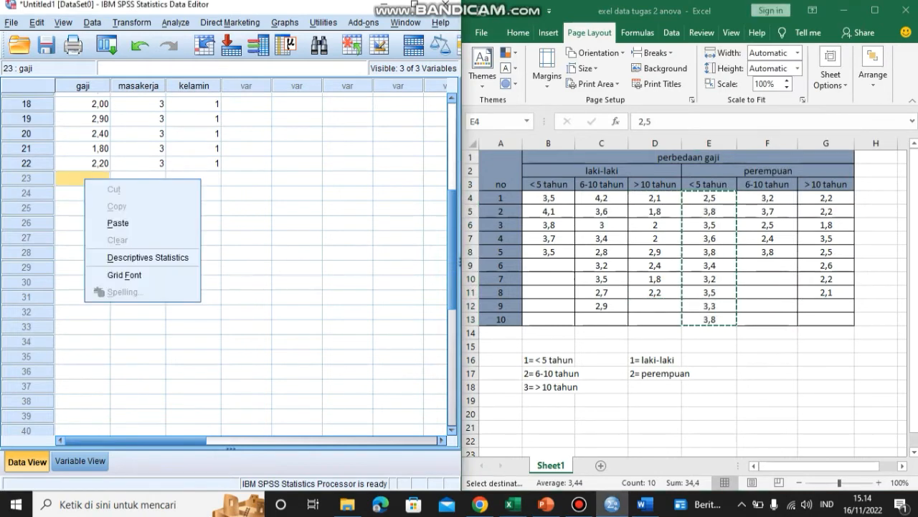
click(114, 217)
Step: Enter 1 as masakerja for rows 23 to 32
click(138, 178)
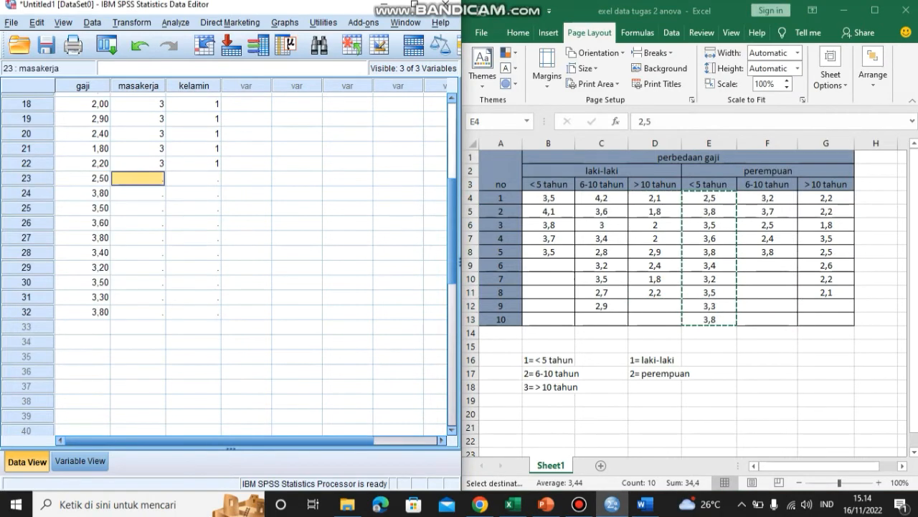
text(1)
key(Return)
text(1)
key(Return)
text(1 1 1 1 1 1 1)
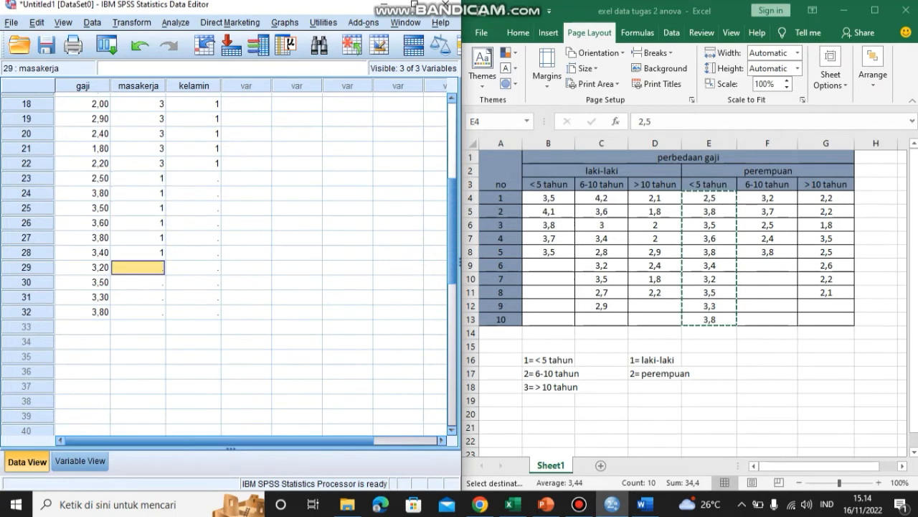
key(Return)
text(1)
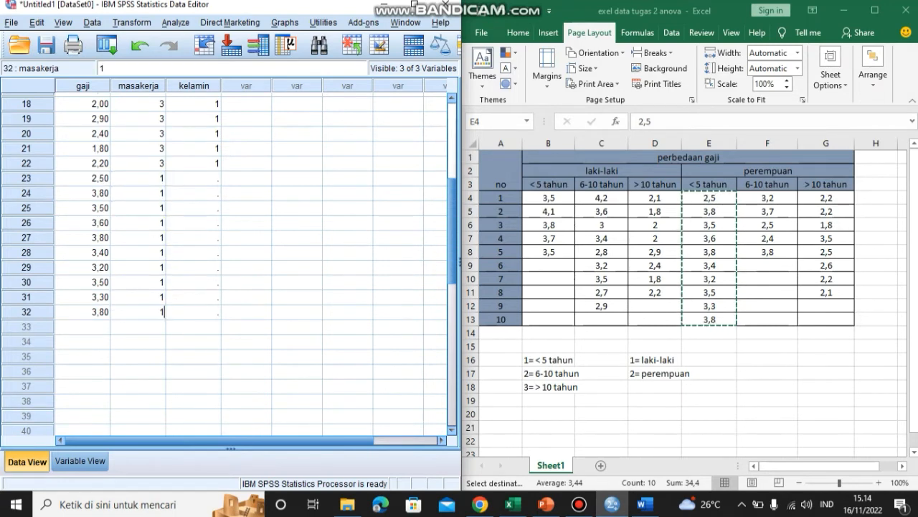
Step: Copy the perempuan "6-10 tahun" salaries, F4:F8, from Excel and paste them into the gaji column from row 33
click(83, 327)
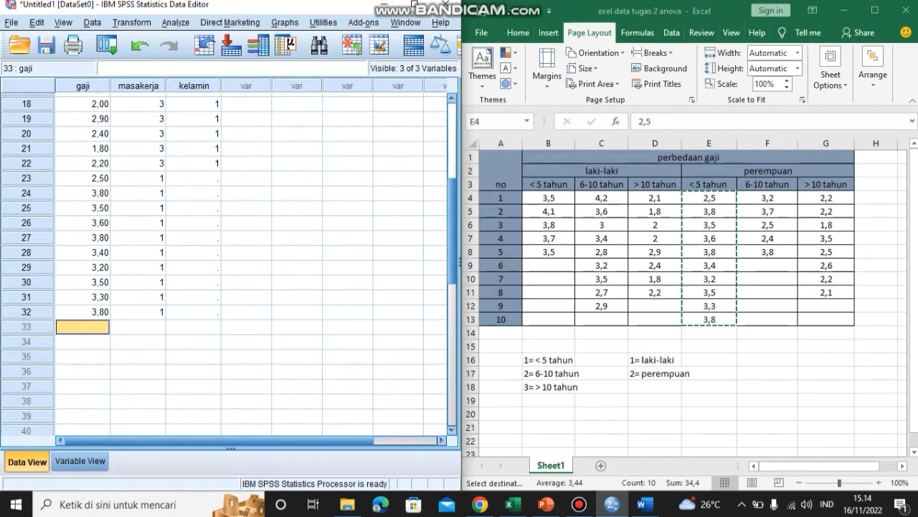
key(alt+Tab)
click(769, 198)
drag(769, 197, 774, 200)
click(762, 197)
click(762, 211)
click(759, 198)
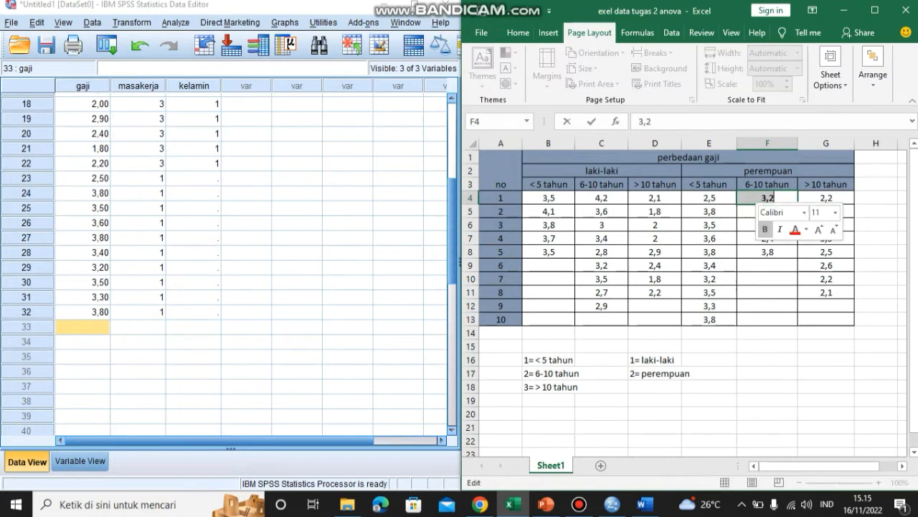
key(Escape)
key(shift+Down)
key(shift+Down)
key(shift+Down)
key(shift+Down)
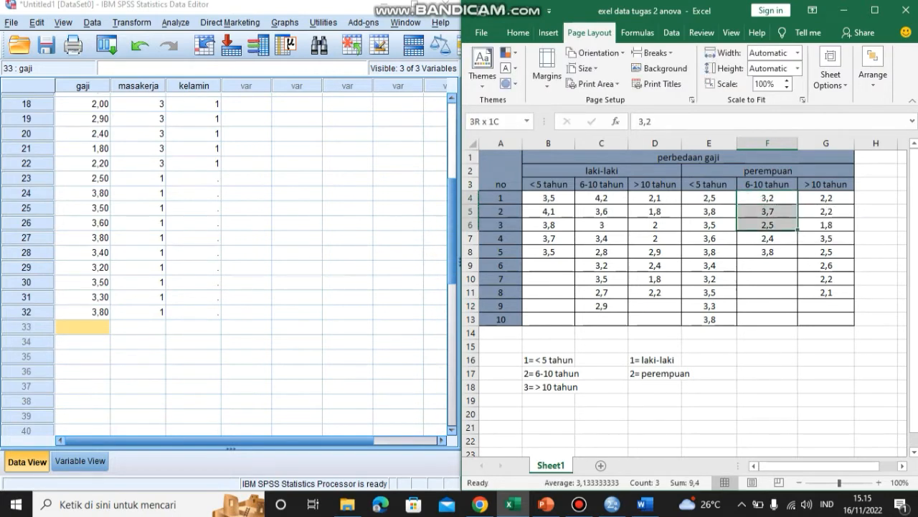
right_click(757, 197)
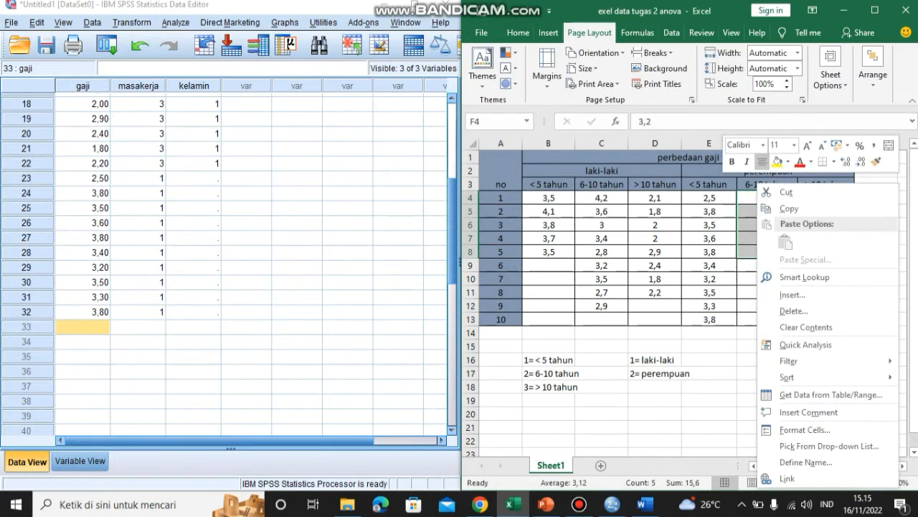
click(789, 208)
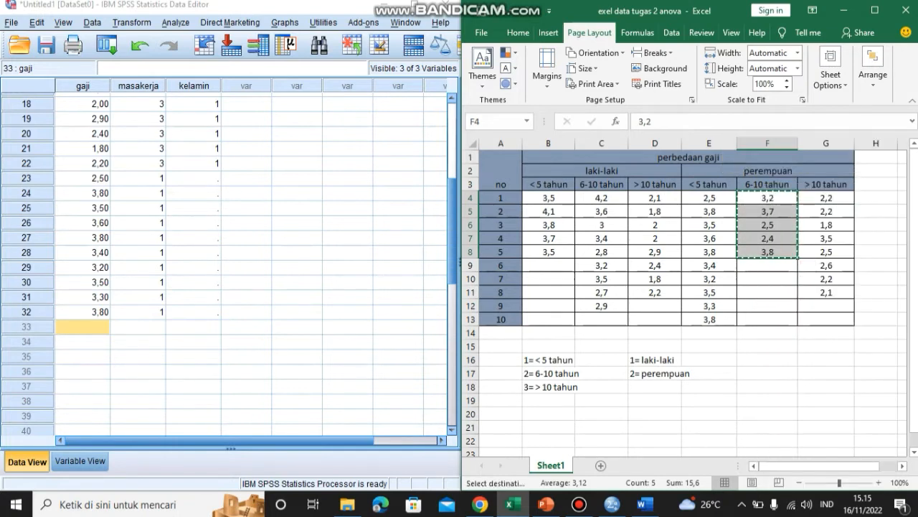
click(82, 327)
right_click(93, 323)
click(129, 366)
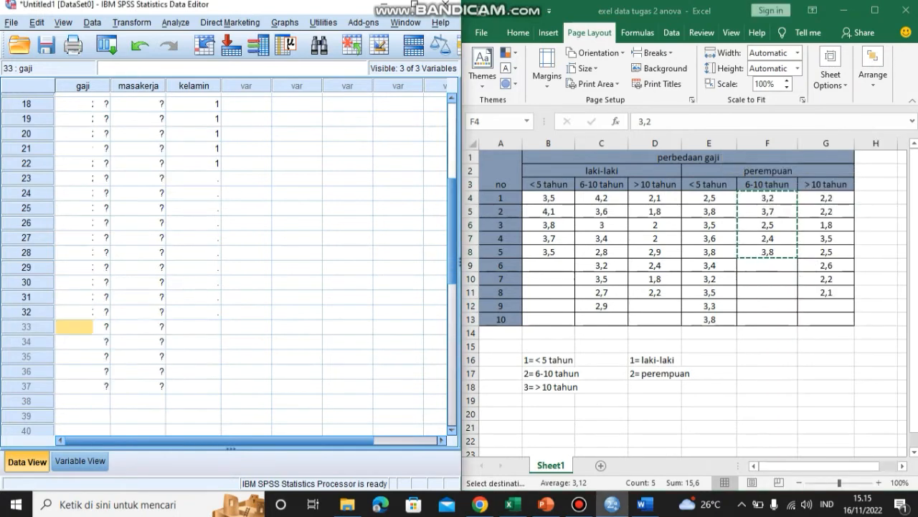
Step: Enter 2 as masakerja for rows 33 to 37
click(138, 327)
text(2)
key(Return)
text(2)
key(Return)
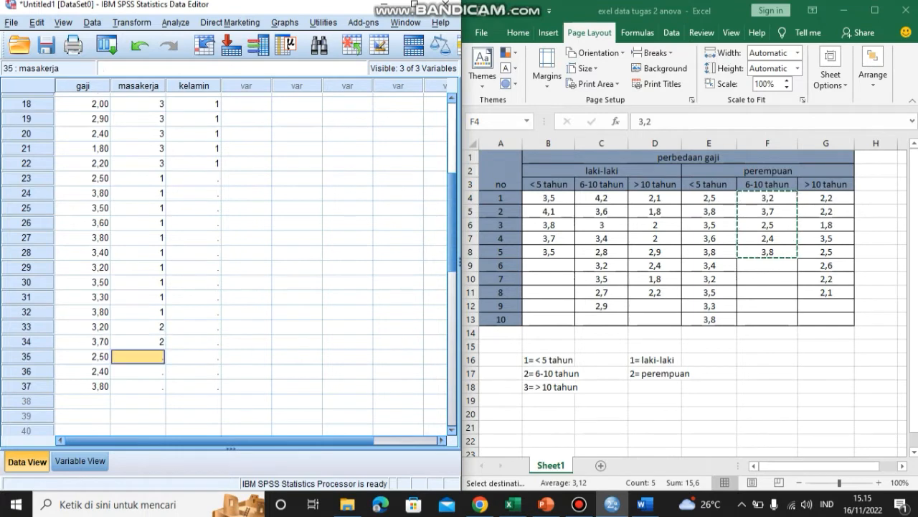
text(2)
key(Return)
text(2)
key(Return)
text(2)
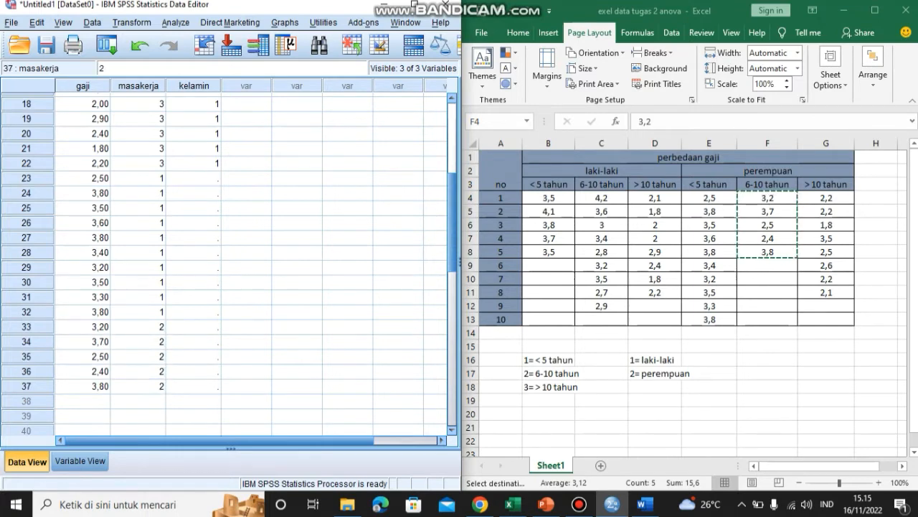
Step: Copy the perempuan "> 10 tahun" salaries, G4:G11, from Excel and paste them into the gaji column from row 38
click(82, 401)
click(826, 198)
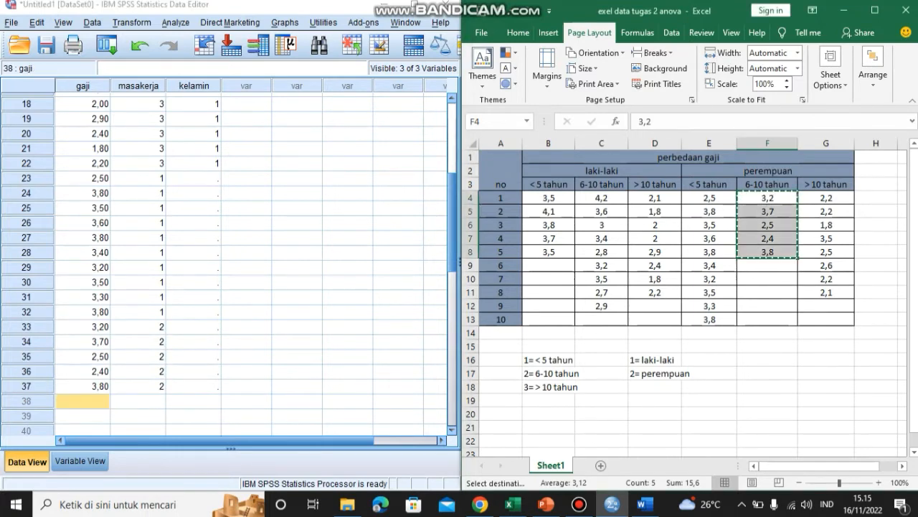
drag(826, 198, 826, 292)
right_click(825, 291)
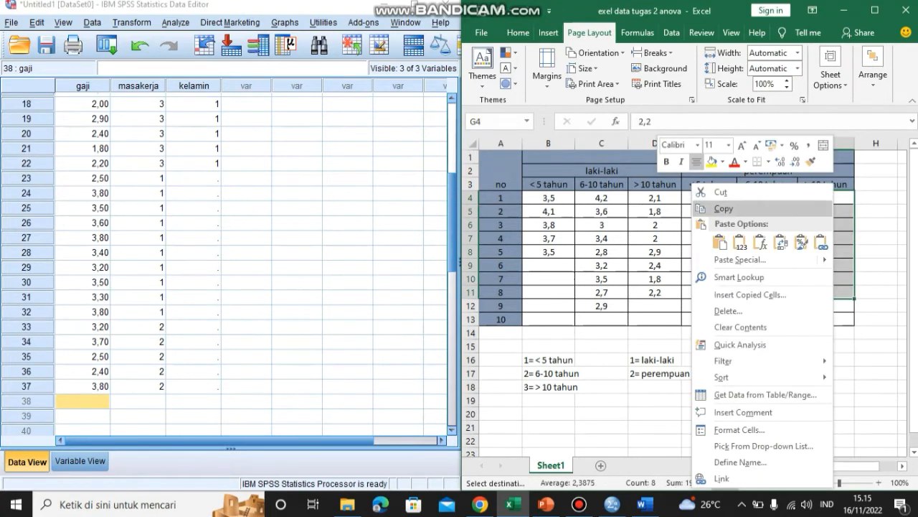
click(724, 208)
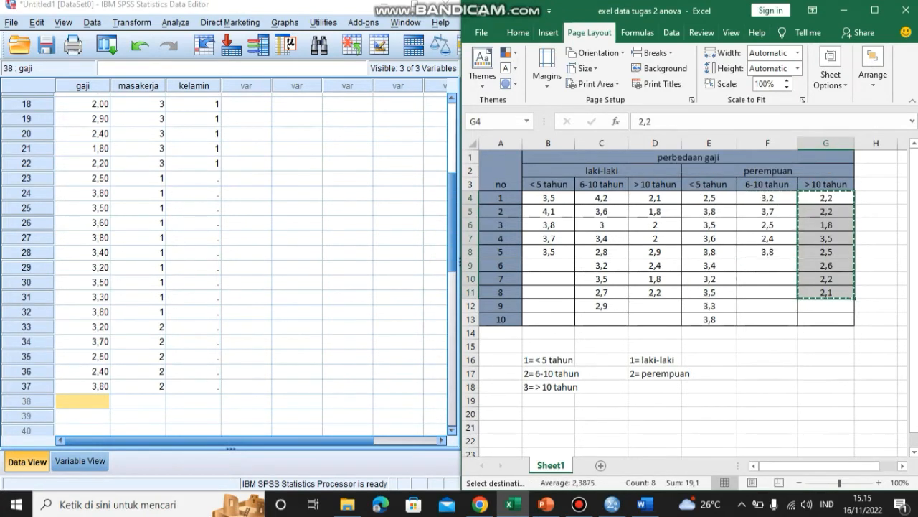
click(82, 400)
right_click(99, 399)
click(128, 437)
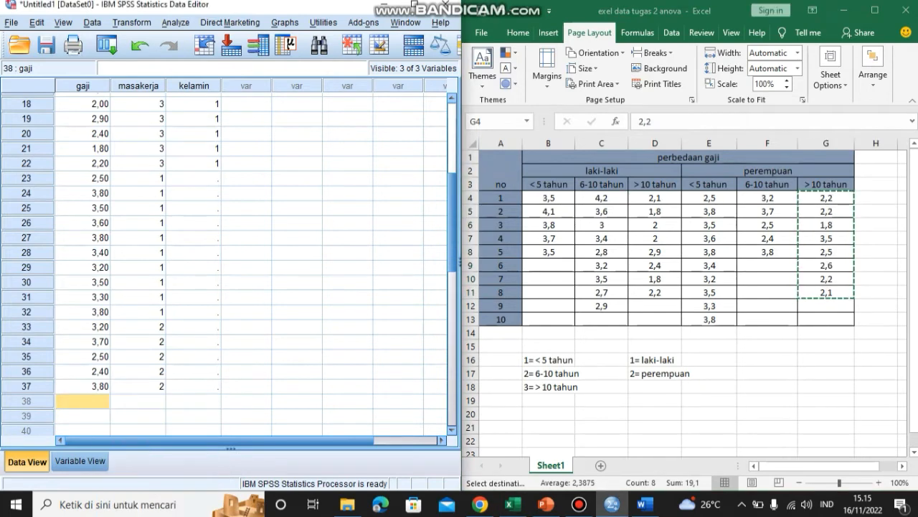
Step: Enter 3 as masakerja for rows 38 to 45, removing the surplus entry in row 46
click(137, 401)
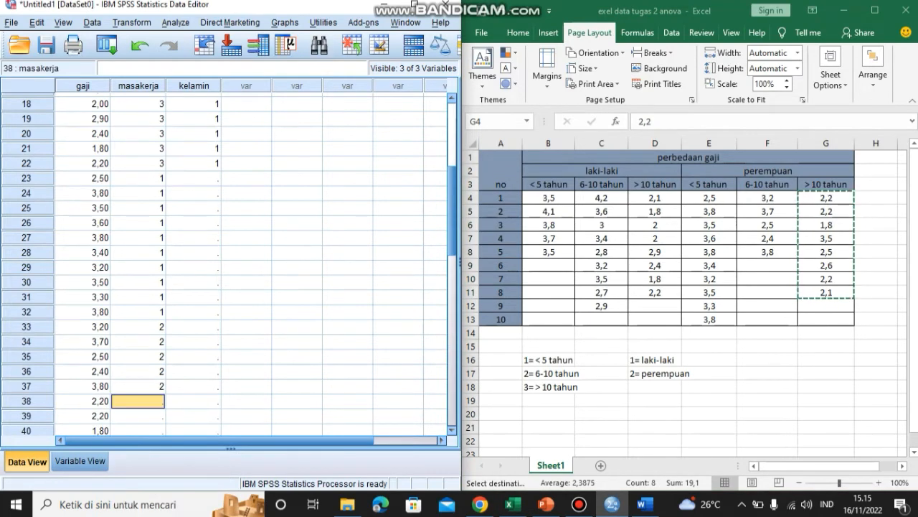
text(3)
key(Return)
text(3)
key(Return)
text(3)
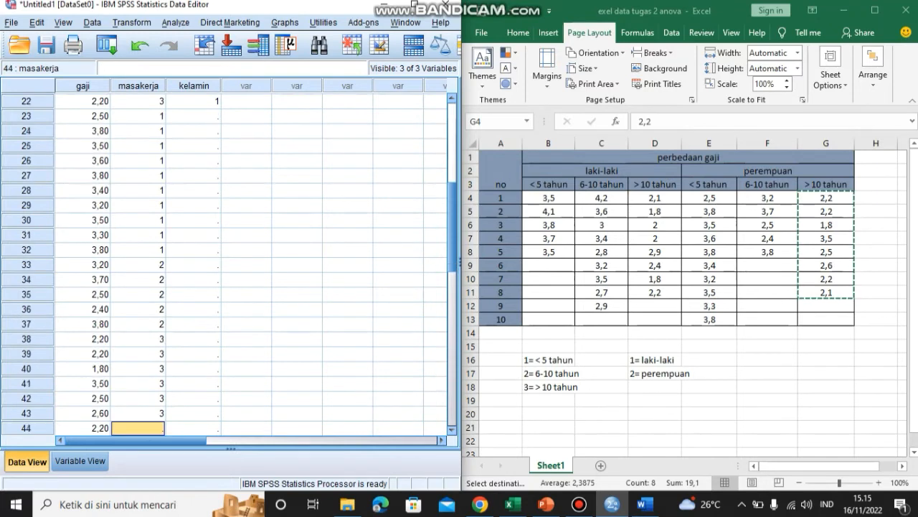
text( 3 3 3 3)
key(Return)
text(3)
key(Return)
text(3)
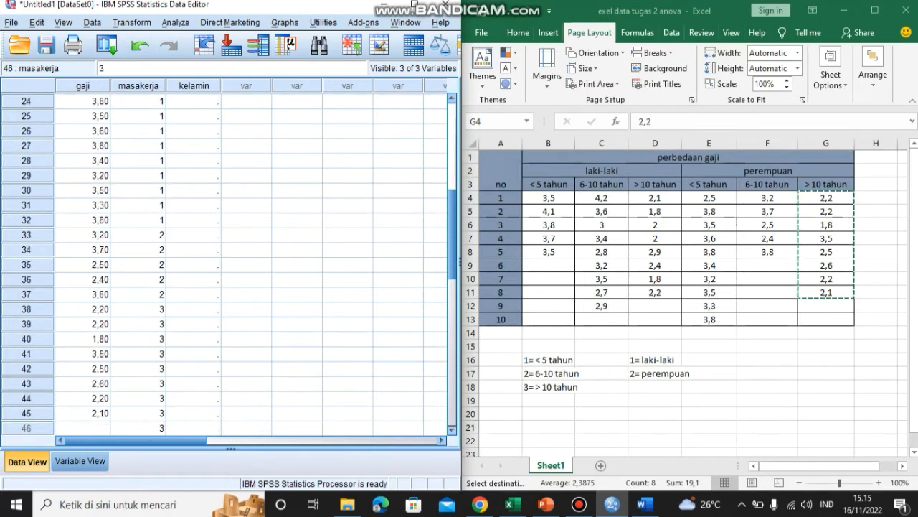
key(BackSpace)
Step: Enter 2 as kelamin for rows 23 to 45, including the skipped row 38
drag(452, 256, 167, 192)
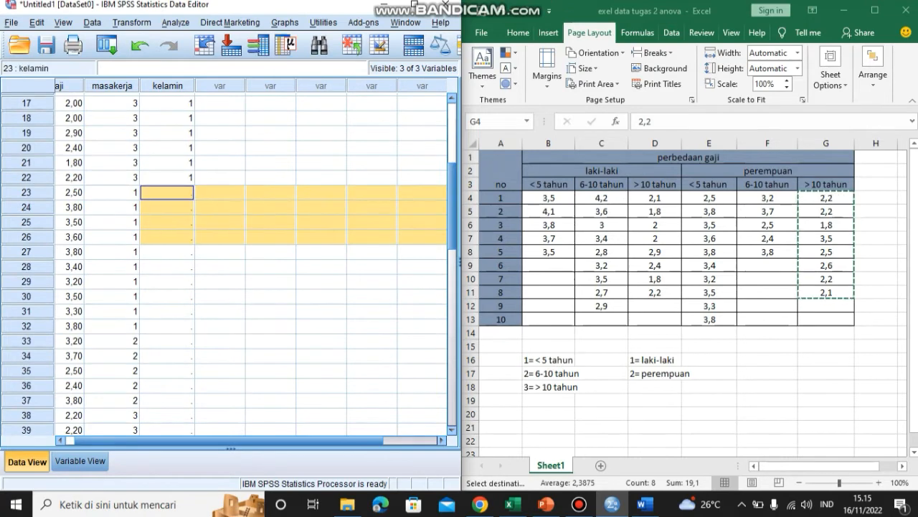
click(221, 192)
click(168, 193)
text(2)
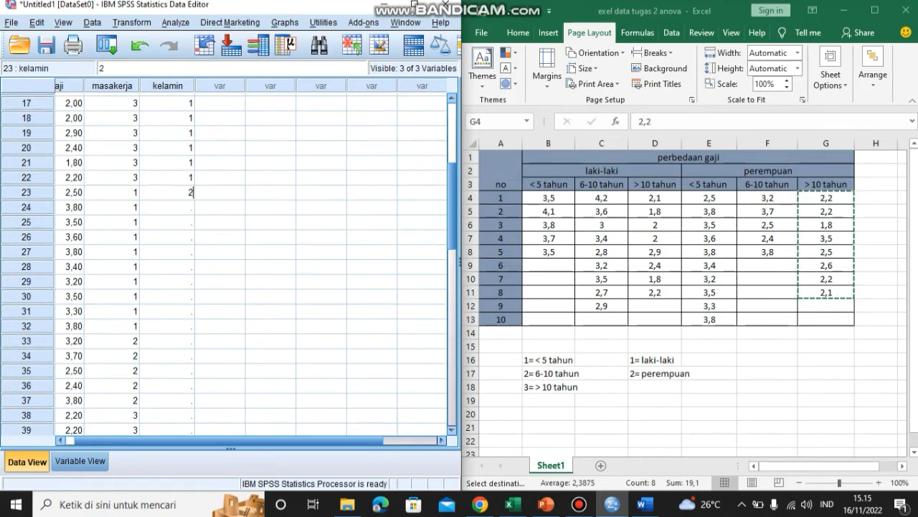
key(Return)
text(2)
key(Return)
text(2 2 2 2 2 2 2 2 )
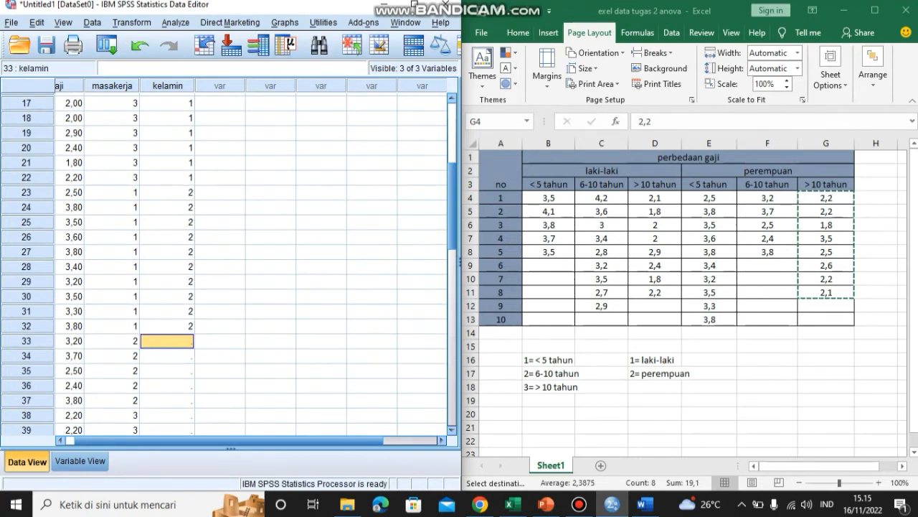
text(2 2 2 2 2)
key(Return)
text(2 2)
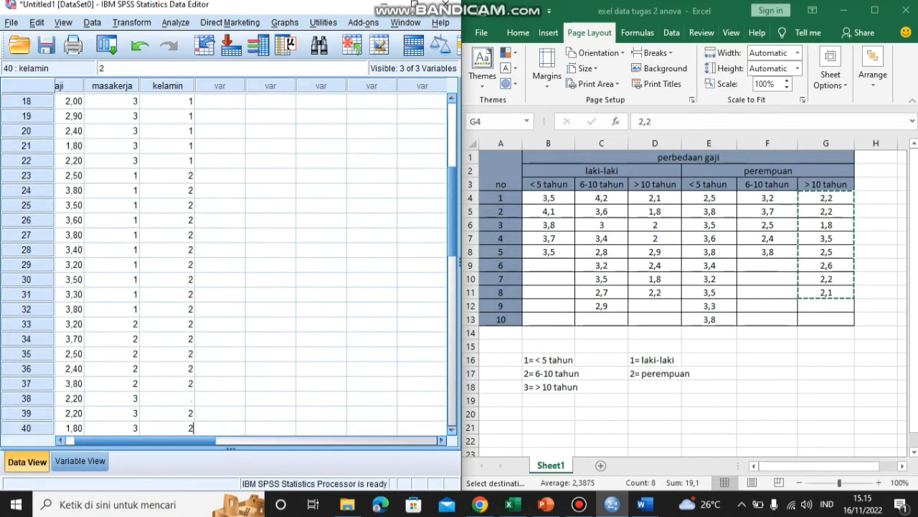
key(Up)
key(Up)
text(2)
key(Return)
key(Return)
key(Return)
text(2)
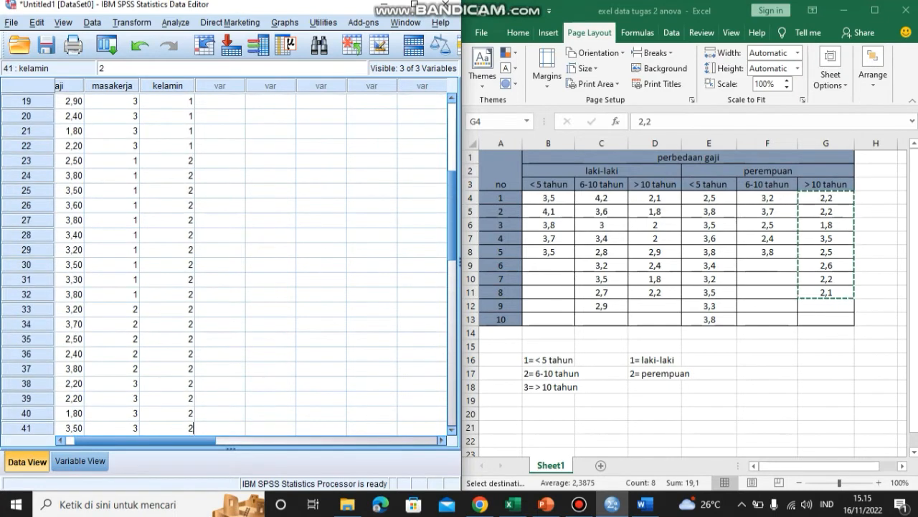
key(Return)
text(2)
key(Return)
text(2)
key(Return)
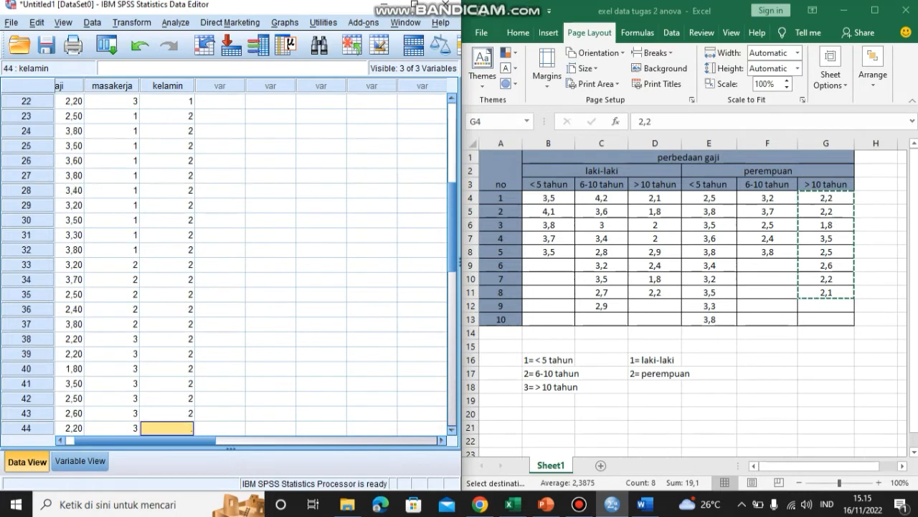
text(2)
key(Return)
text(2)
key(Return)
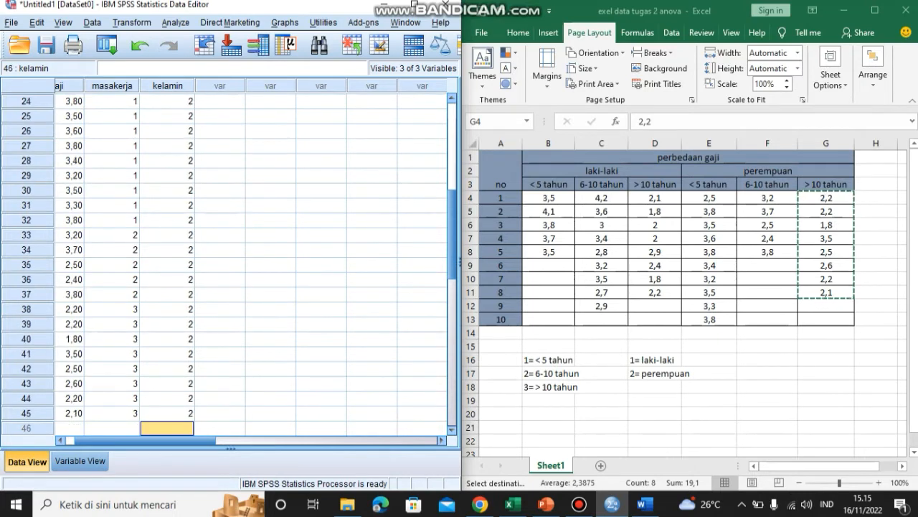
Step: Maximize the data window and set up a General Linear Model Univariate analysis with gaji as dependent variable and masa kerja and jenis kelamin as fixed factors
drag(452, 233, 452, 140)
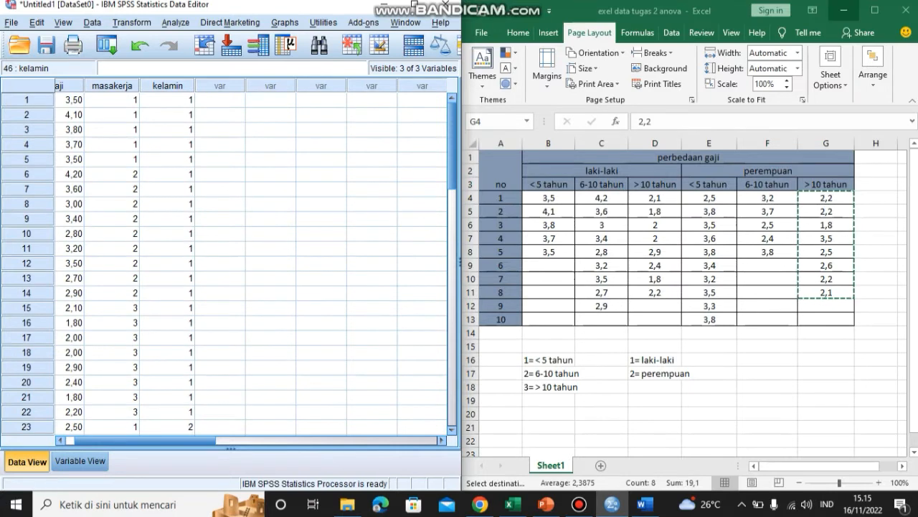
click(415, 6)
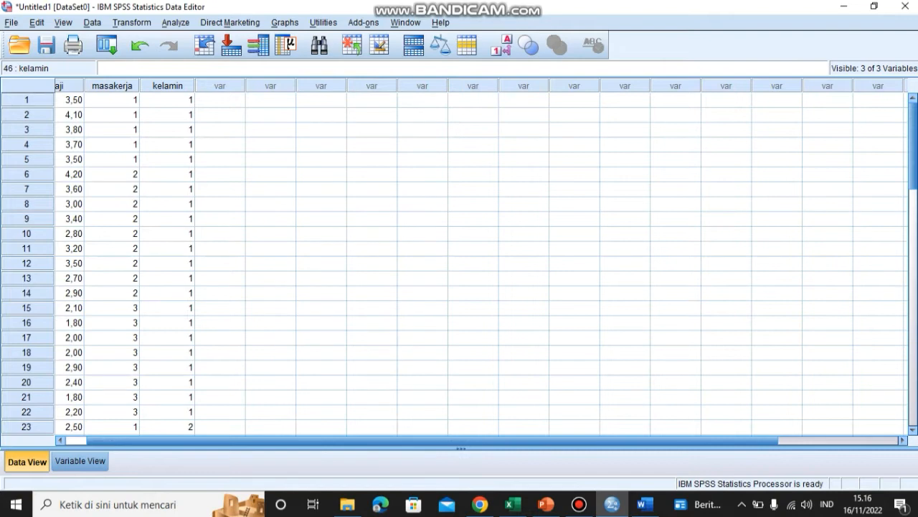
key(alt+a)
key(Down)
key(Down)
key(Down)
key(Down)
key(Down)
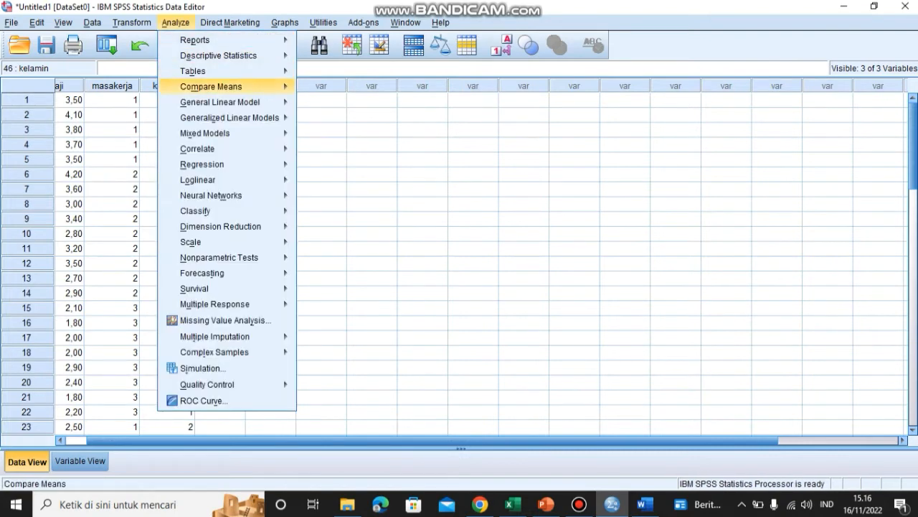
key(Right)
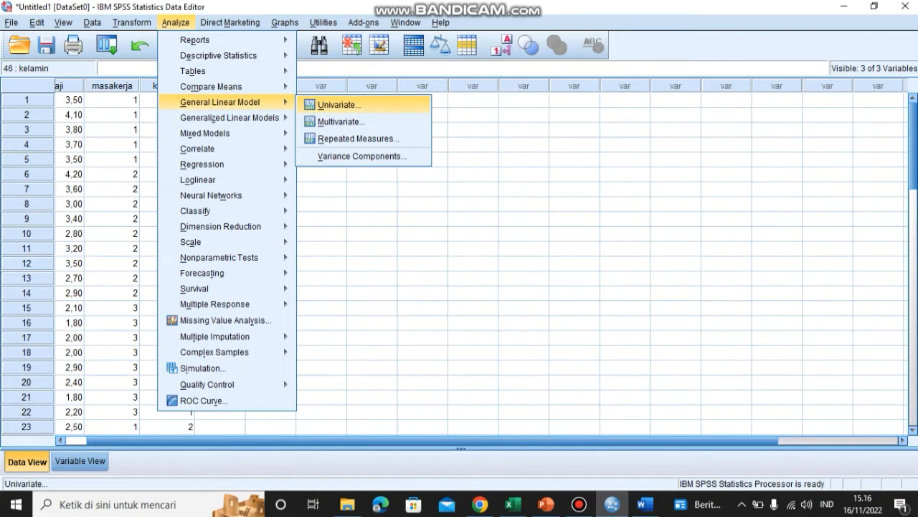
key(Return)
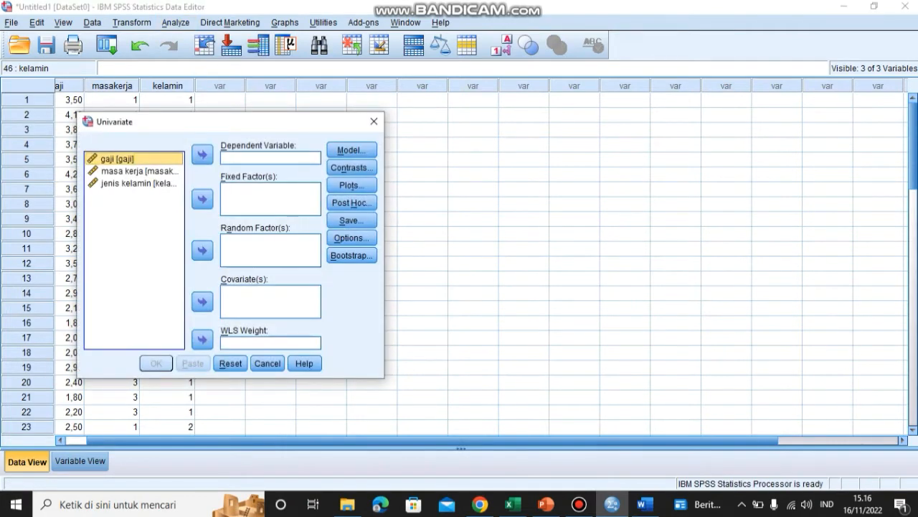
click(202, 154)
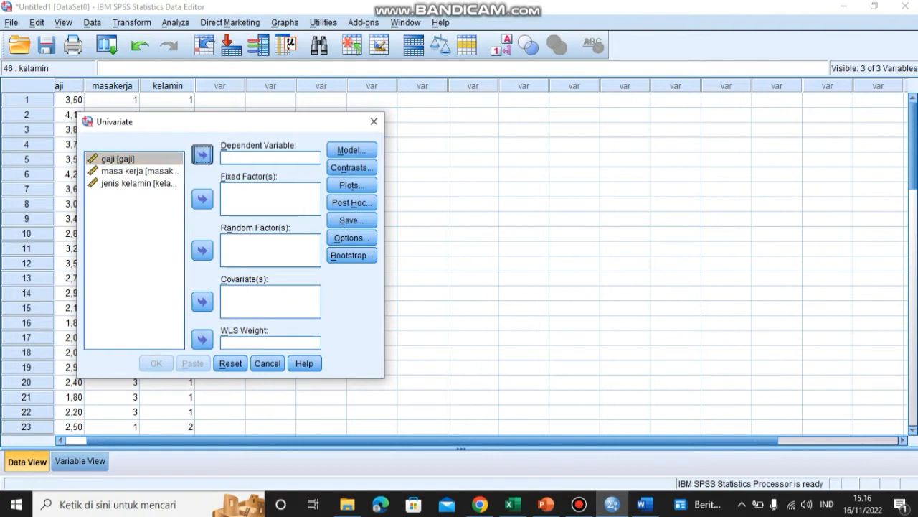
click(136, 158)
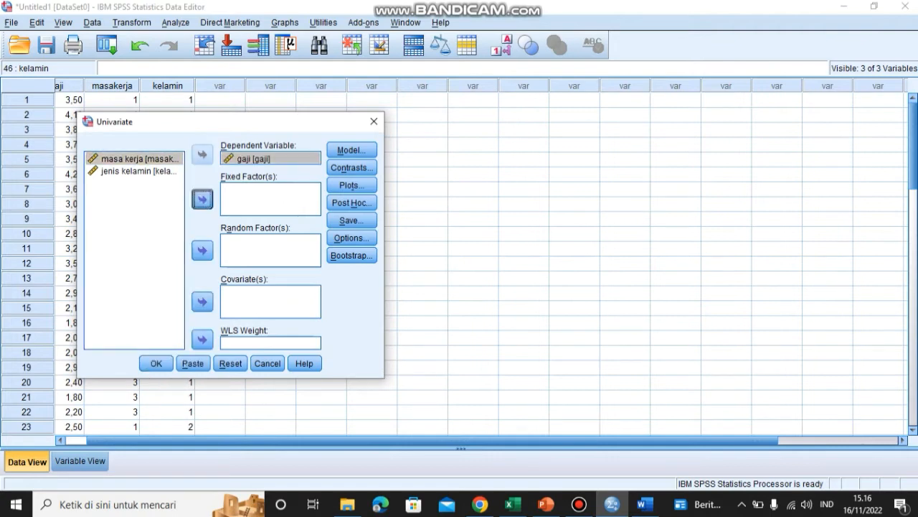
click(203, 198)
click(202, 198)
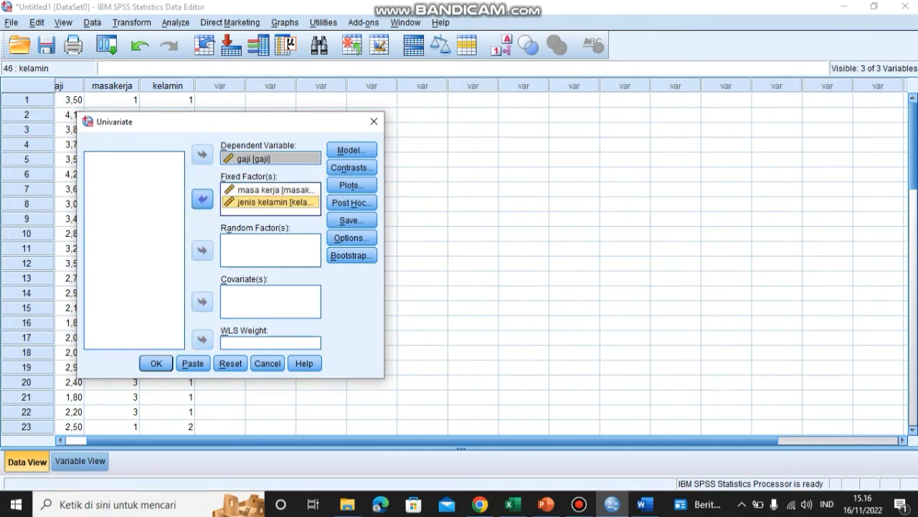
Step: Save the standardized residuals as a new variable and run the Univariate analysis
click(352, 220)
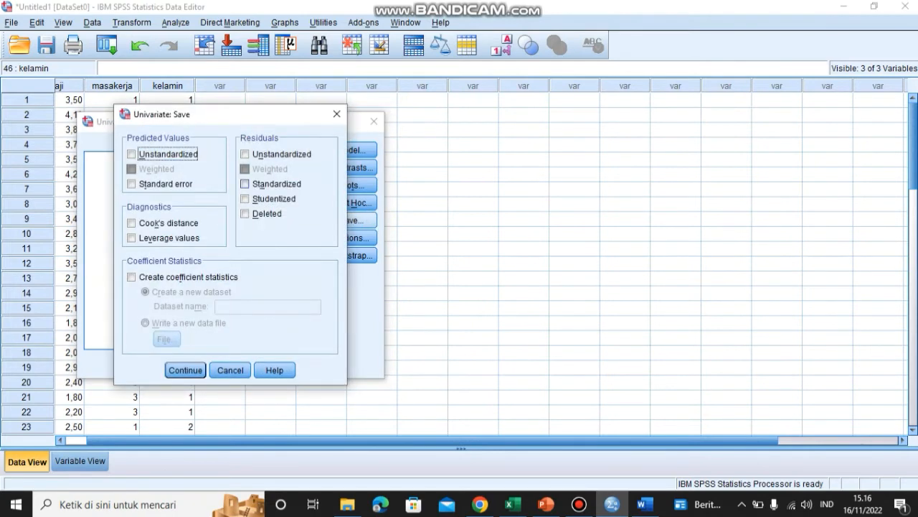
click(245, 184)
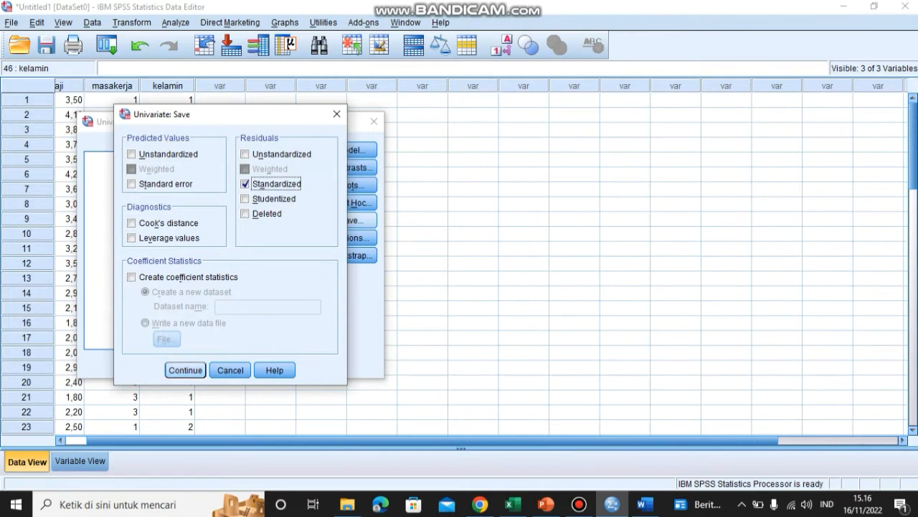
key(Return)
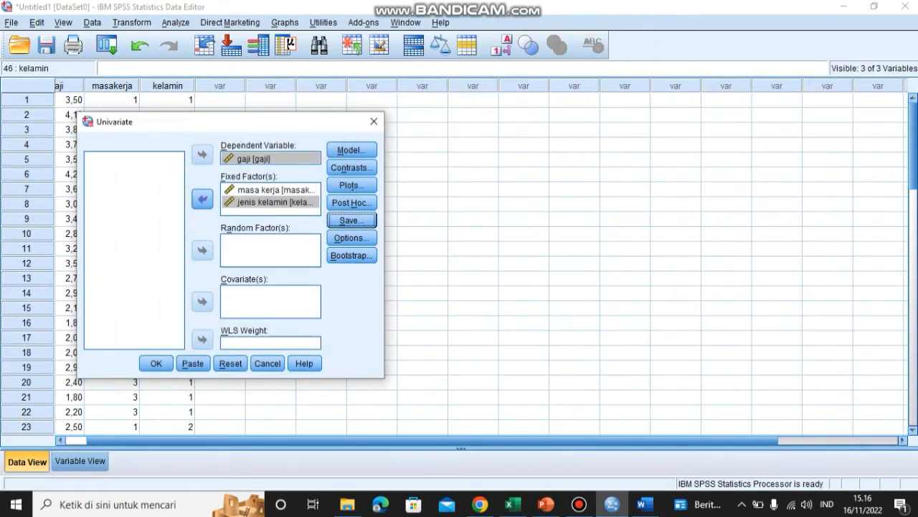
click(156, 363)
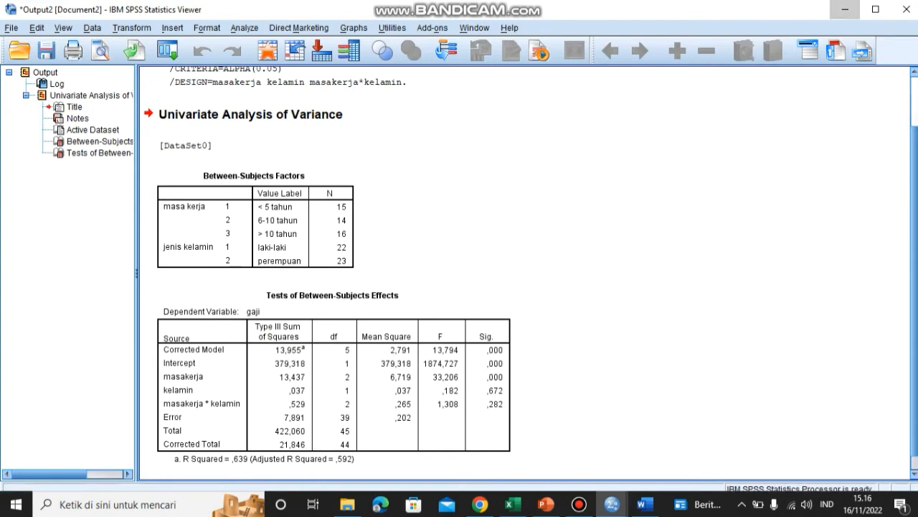
Step: Return to the data set and set up an Explore analysis with the standardized residual as the dependent variable
click(844, 9)
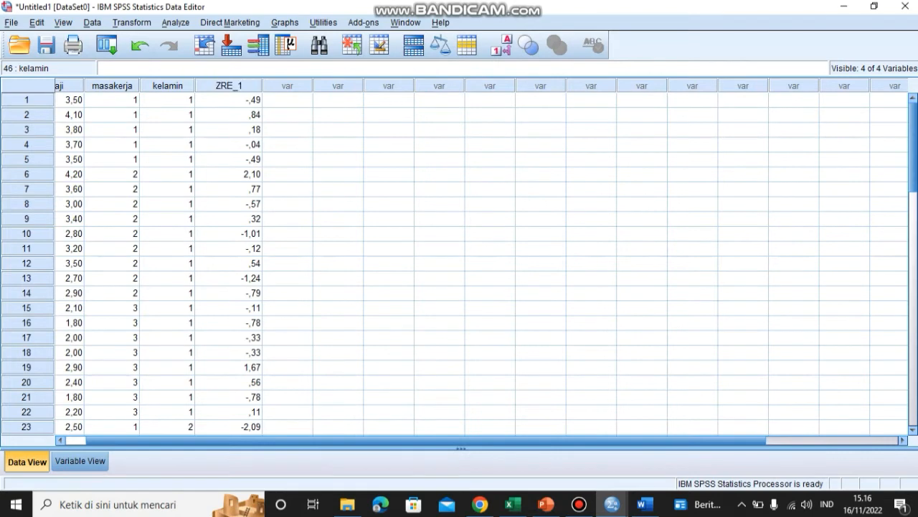
click(175, 22)
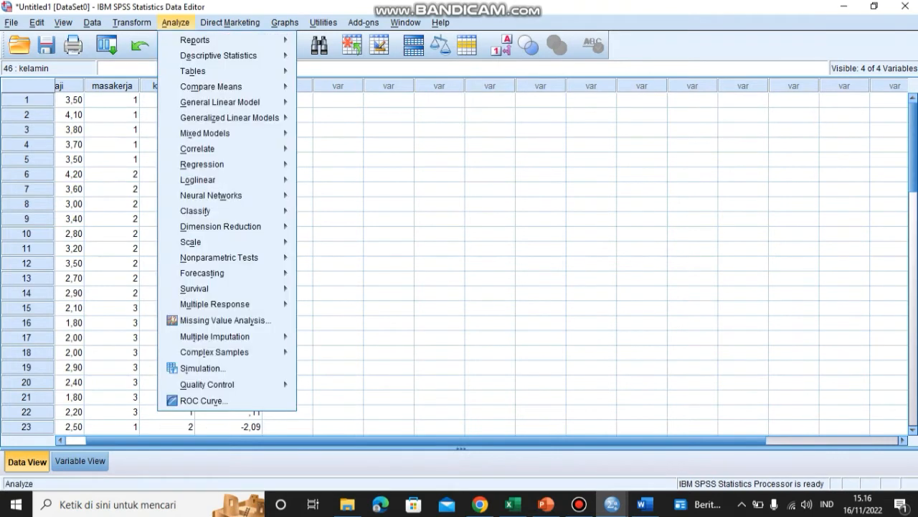
mouse_move(218, 55)
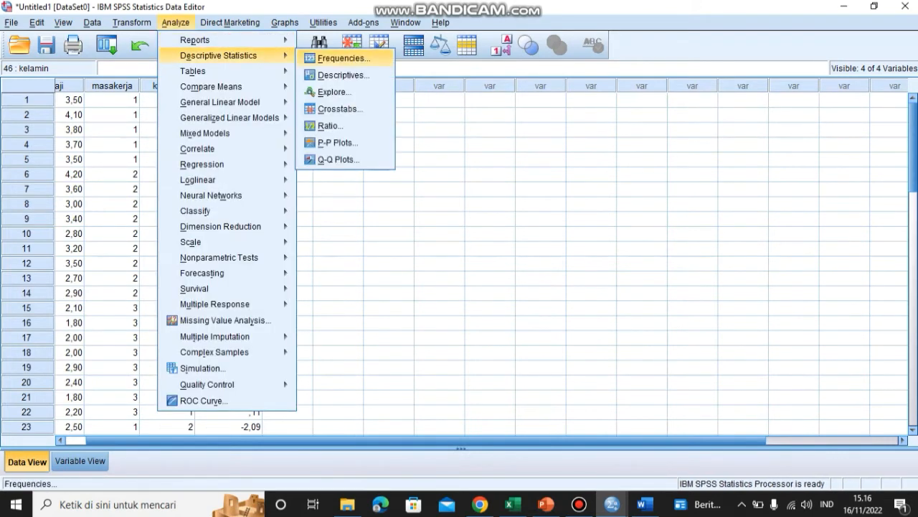
click(334, 92)
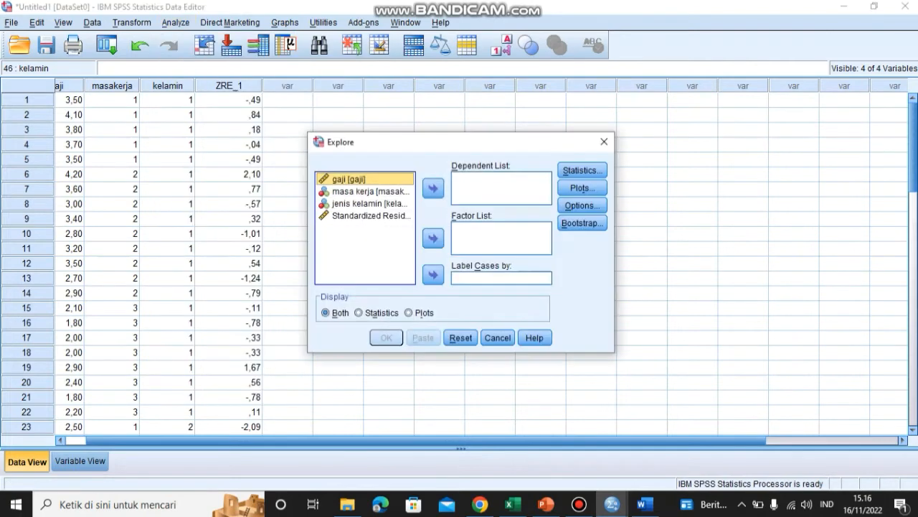
click(371, 216)
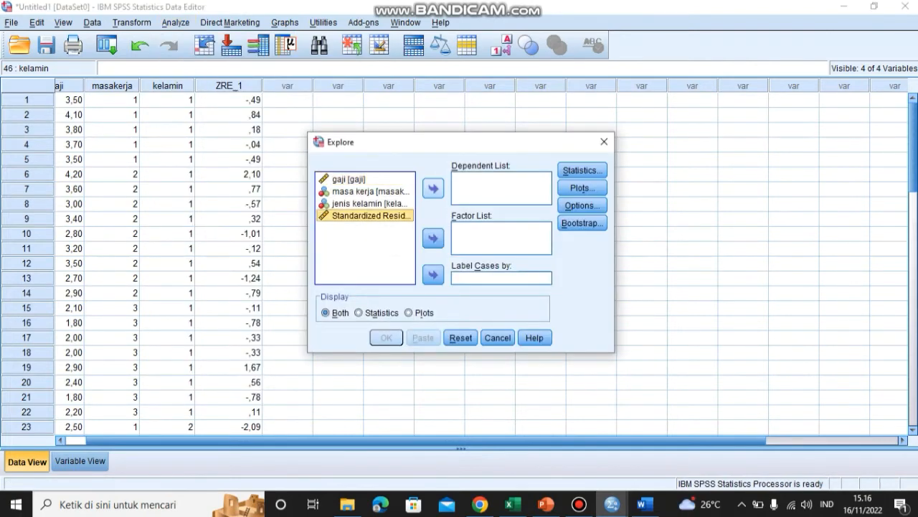
click(433, 188)
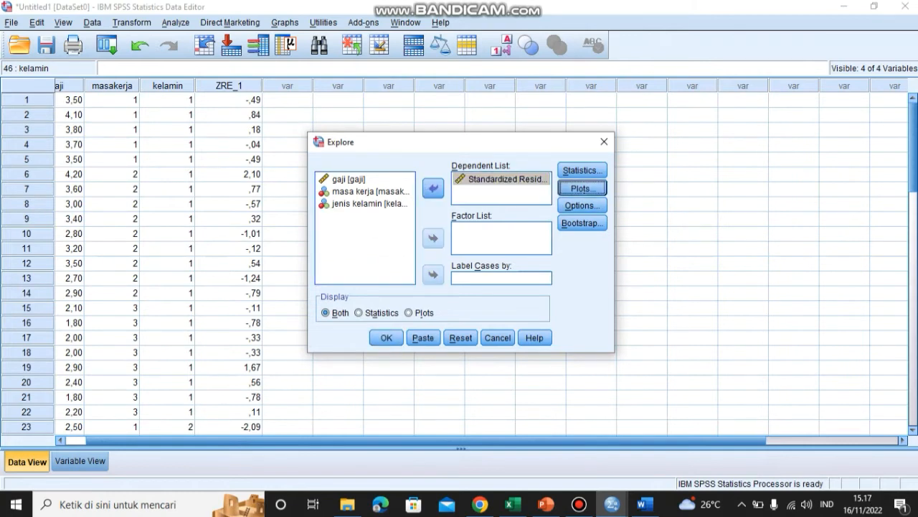
Step: Enable normality plots with tests for the Explore analysis and run it
click(582, 188)
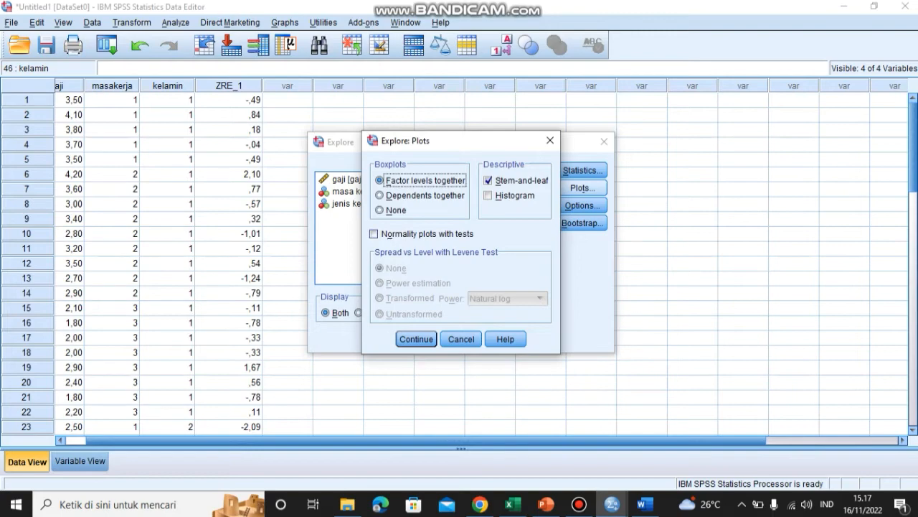
click(374, 234)
click(416, 339)
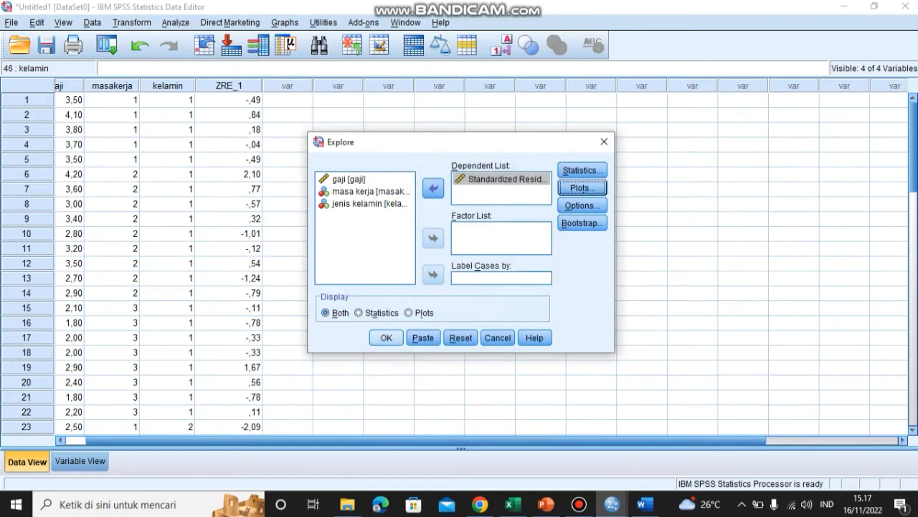
click(386, 337)
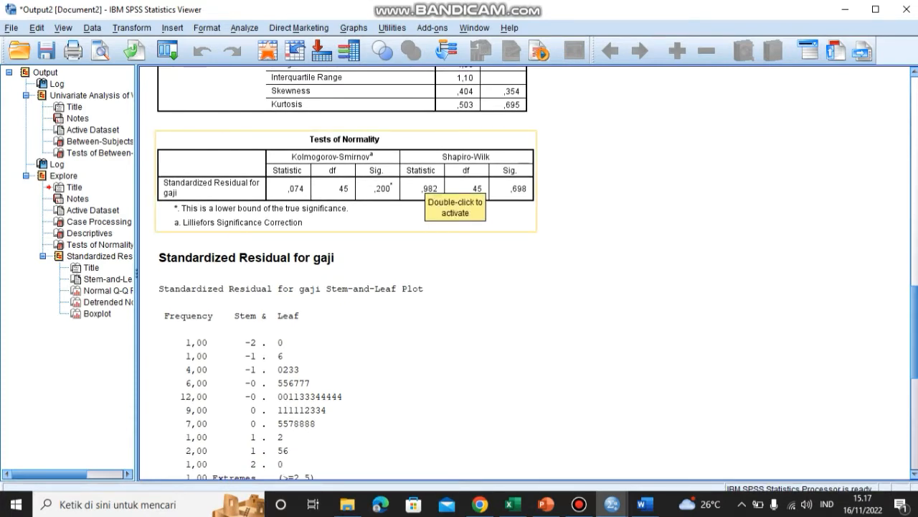
Step: Copy the Tests of Normality table from the output and paste it under Uji normalitas in the Word document TUGAS ANOVA 2 ARAH nanat
right_click(377, 168)
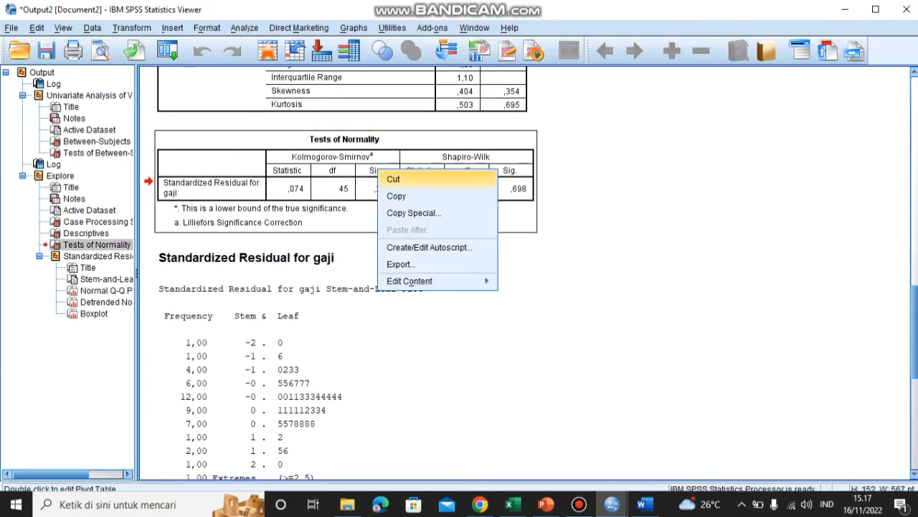
click(396, 197)
key(super+Right)
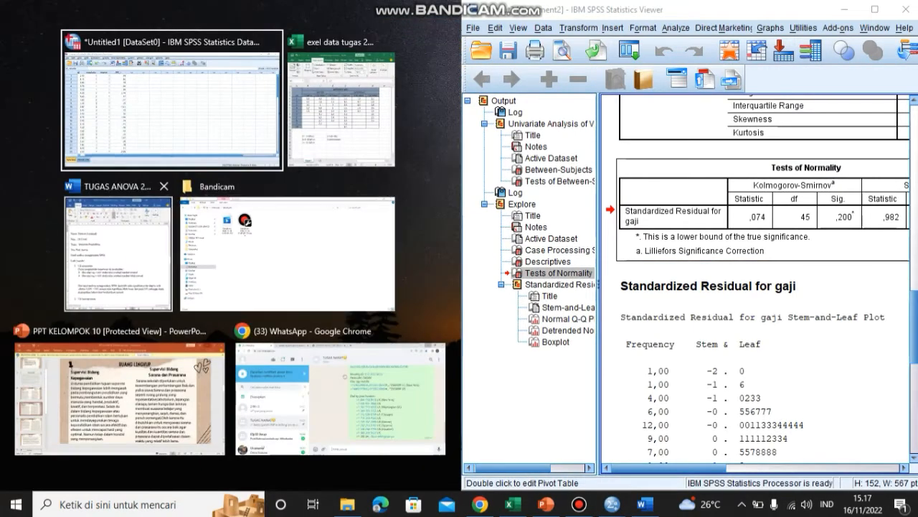
click(119, 251)
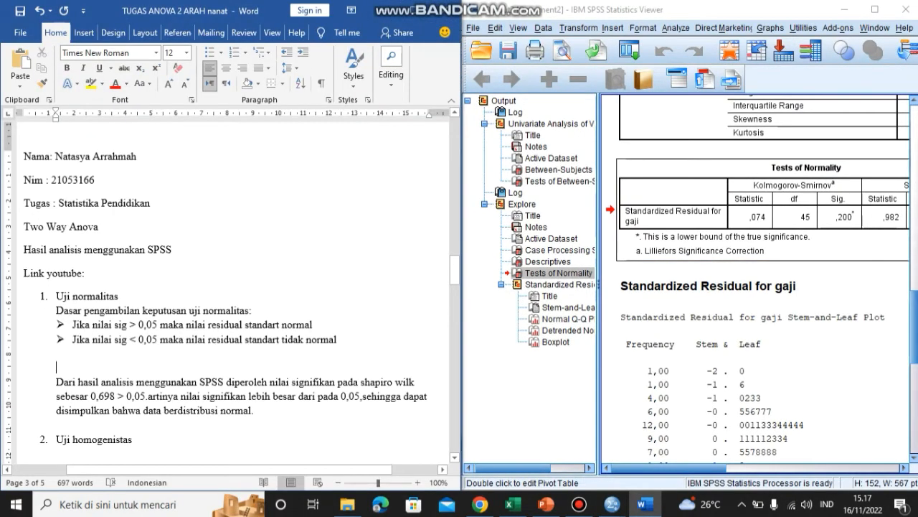
key(ctrl+v)
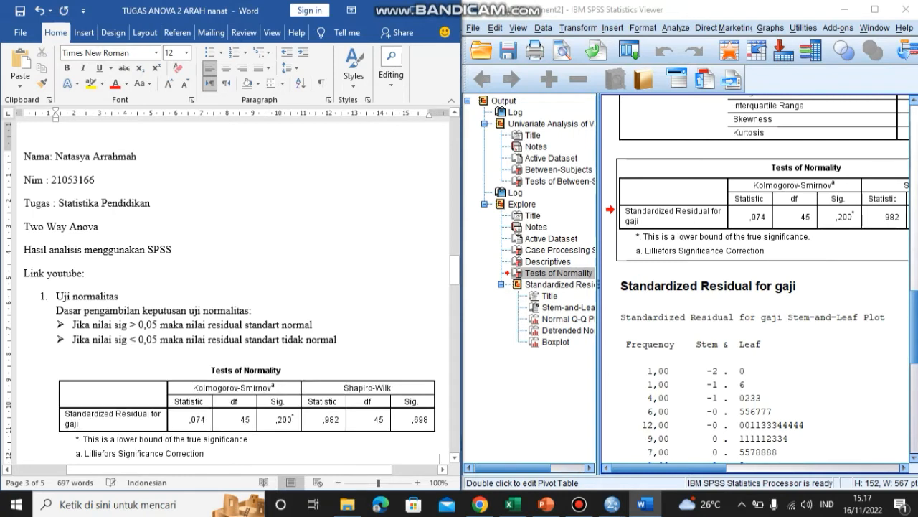
drag(455, 270, 454, 287)
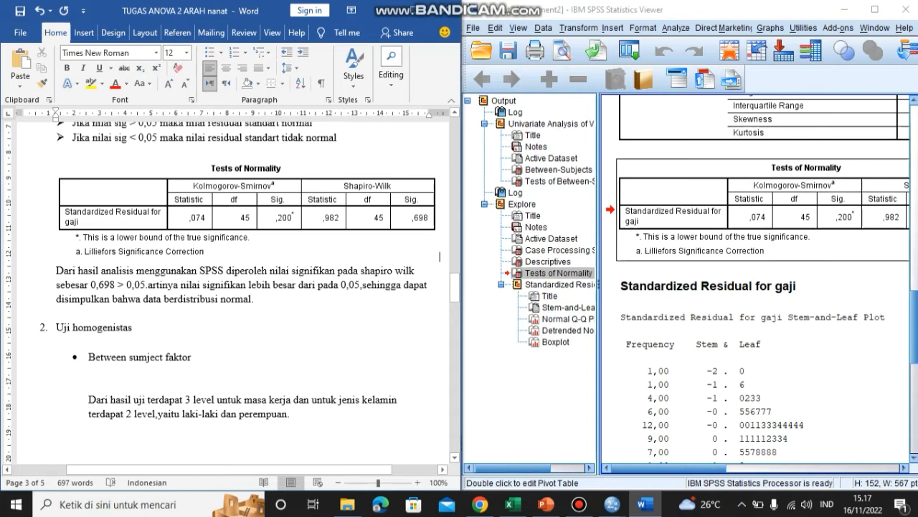
scroll(237, 287, down, 3)
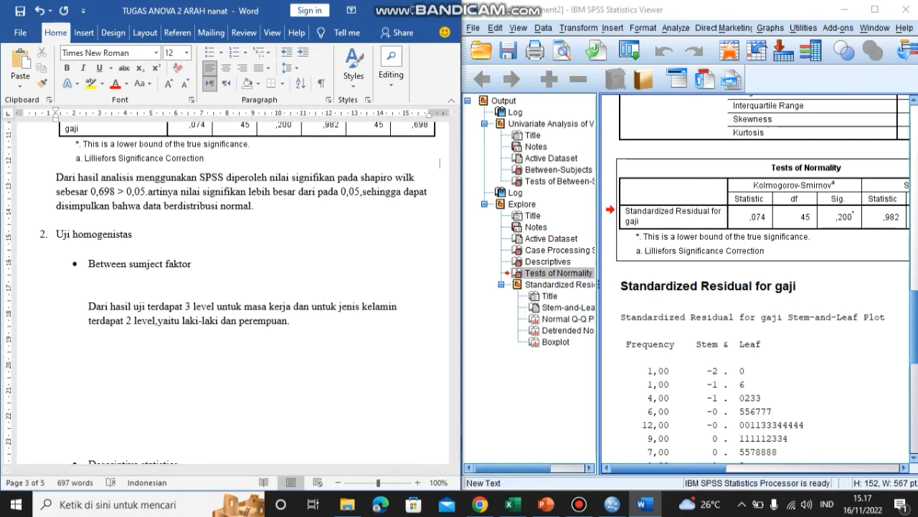
Step: Enlarge the SPSS output and Word windows to full screen and switch back to the SPSS data set
click(875, 10)
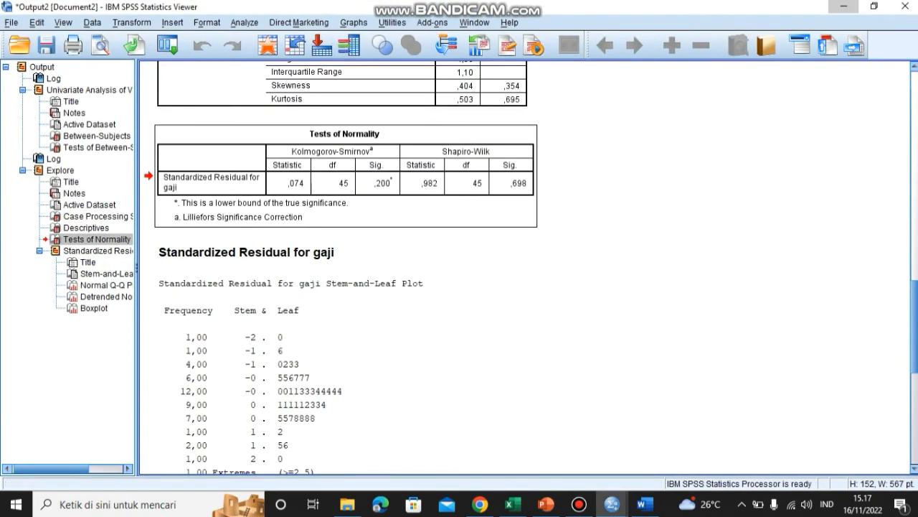
click(844, 6)
click(414, 10)
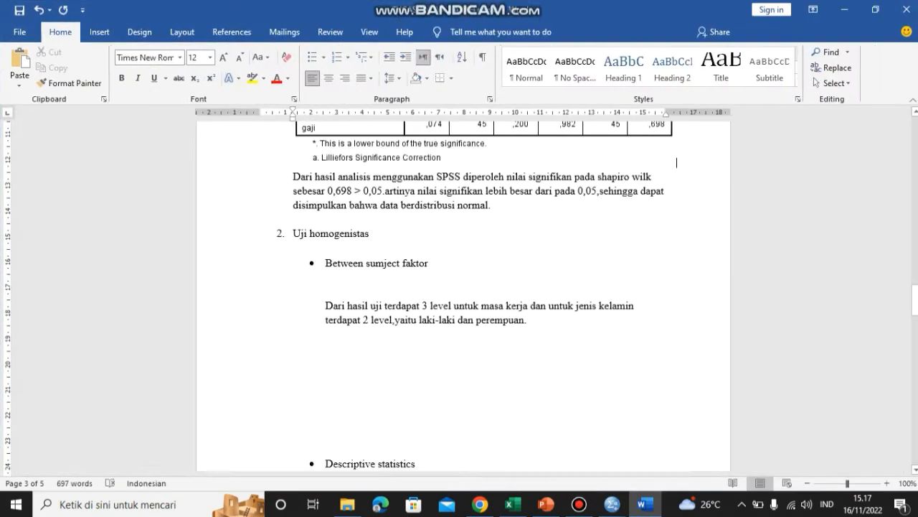
mouse_move(612, 504)
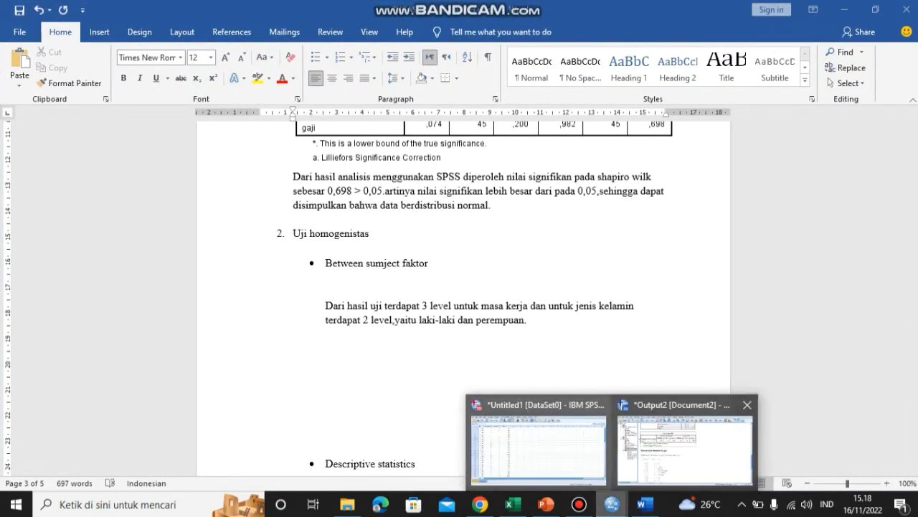
click(538, 444)
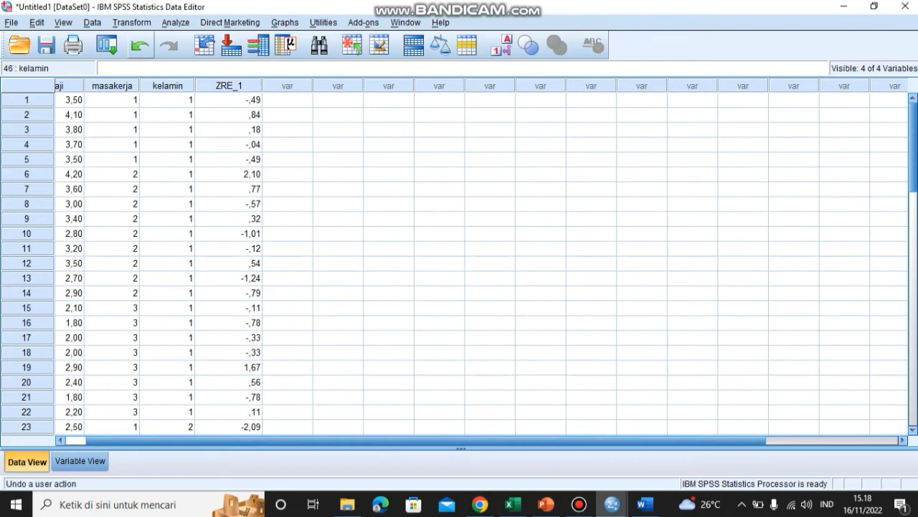
Step: Reopen the Univariate general linear model setup and turn off saving of standardized residuals
click(175, 22)
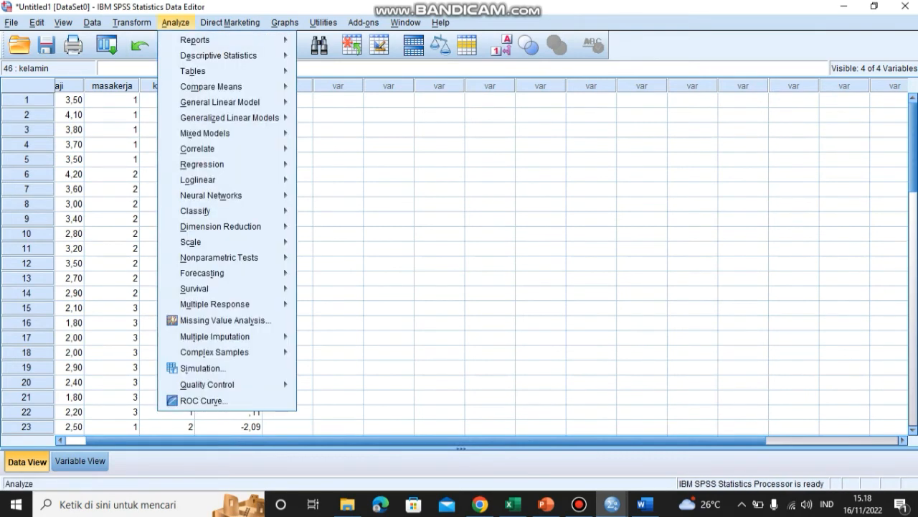
mouse_move(219, 102)
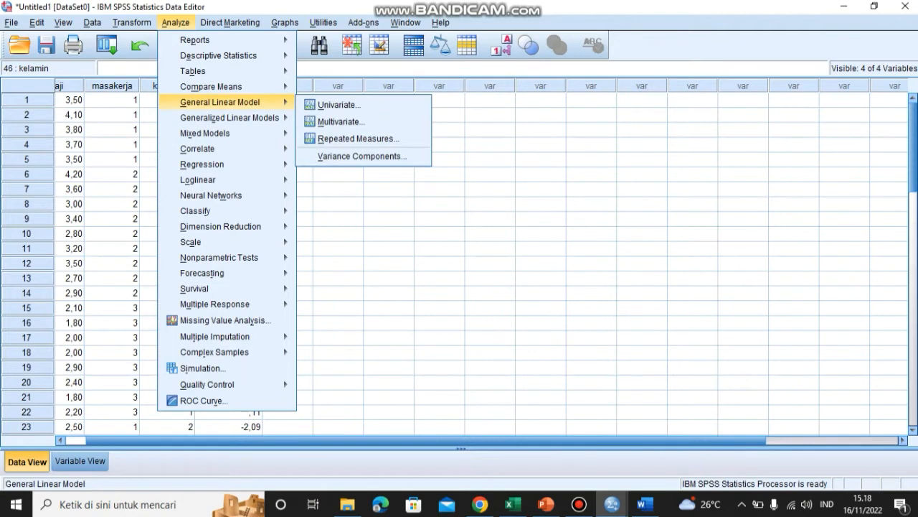
click(339, 104)
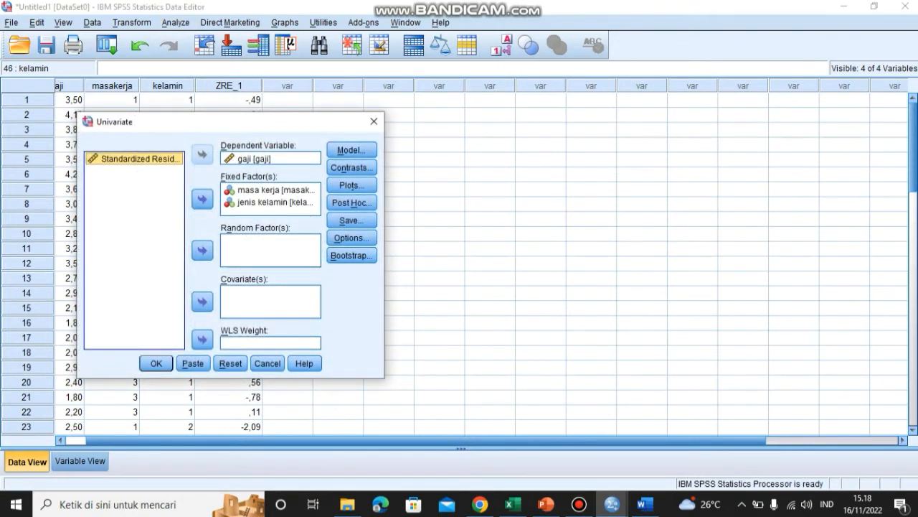
click(352, 220)
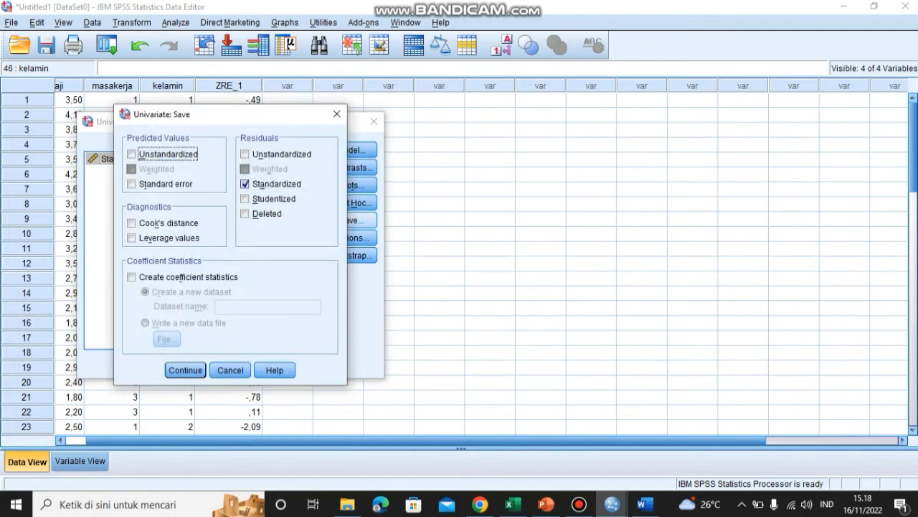
click(244, 185)
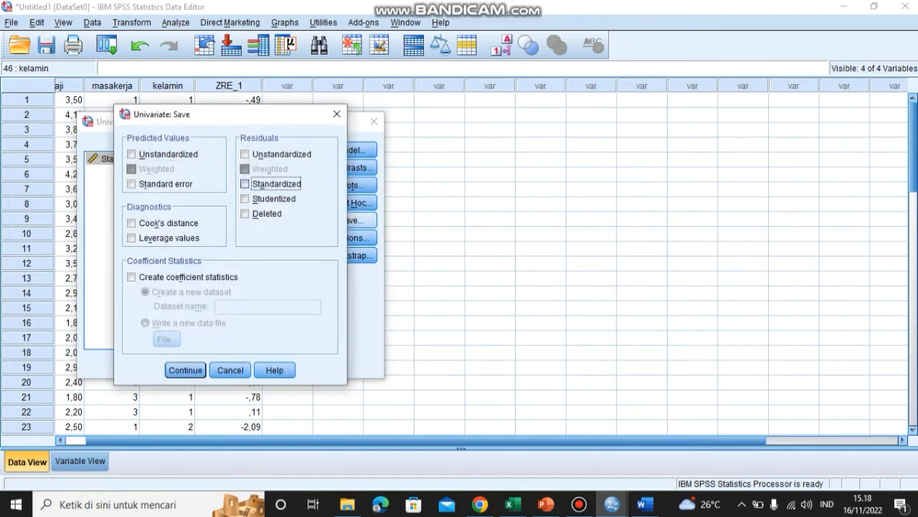
click(185, 369)
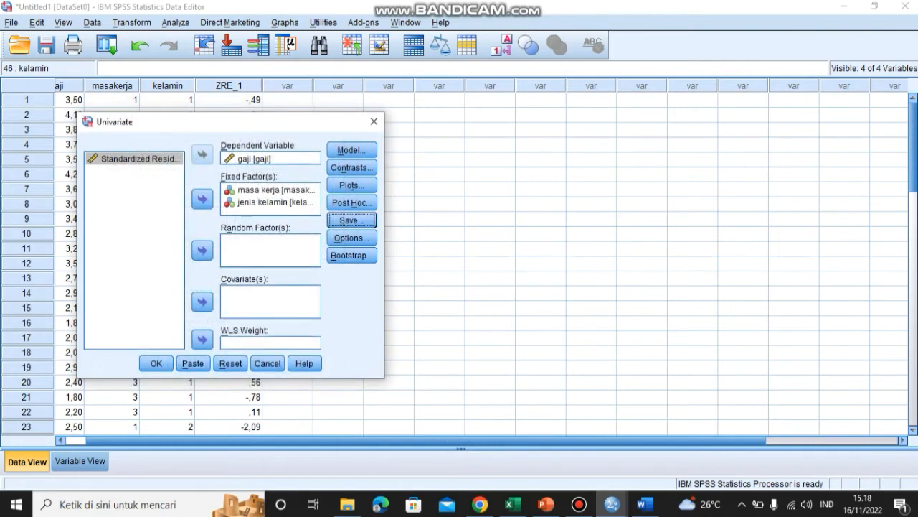
Step: In the Univariate options, request estimated marginal means for masakerja, kelamin and masakerja*kelamin
click(350, 237)
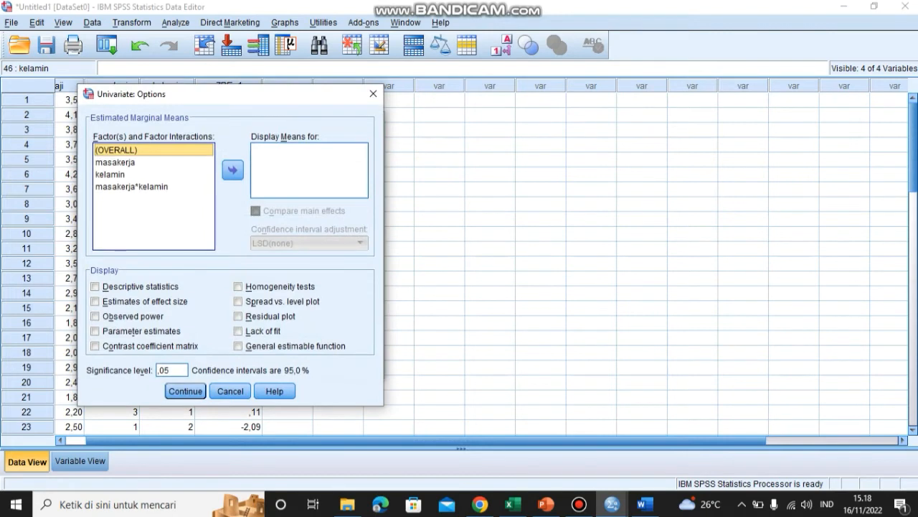
click(116, 162)
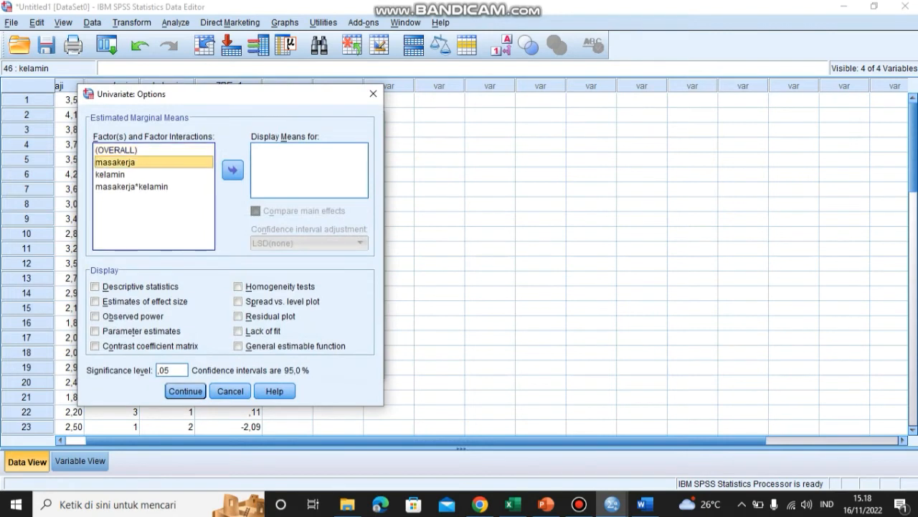
click(233, 169)
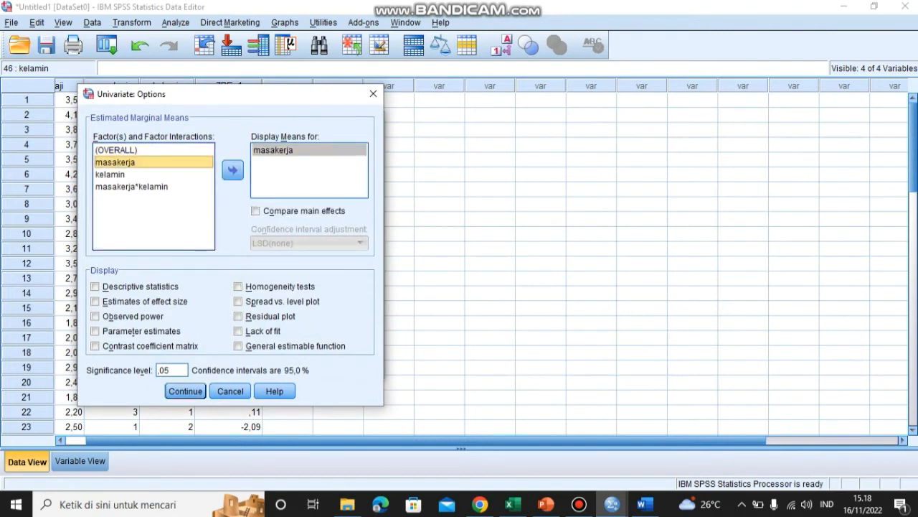
click(110, 175)
click(232, 170)
click(131, 186)
click(233, 170)
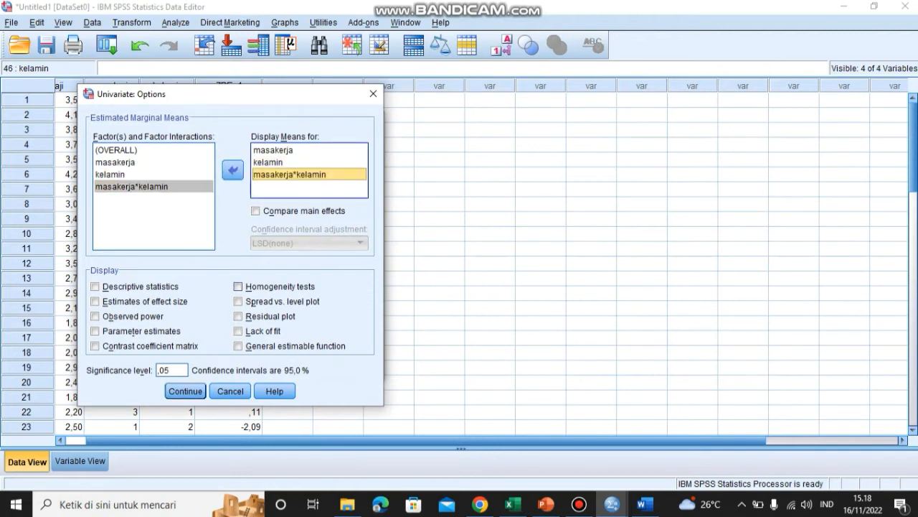
Step: Enable homogeneity tests and descriptive statistics for the Univariate analysis and run it
click(237, 286)
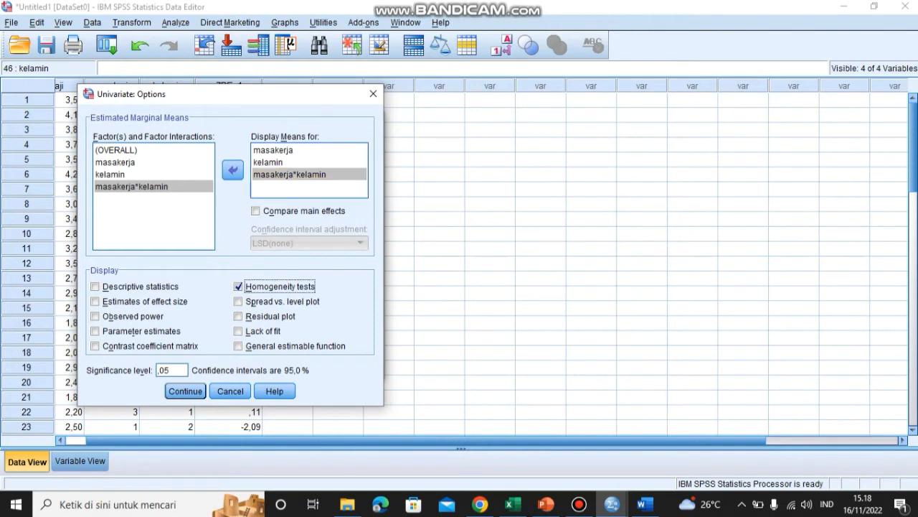
click(95, 287)
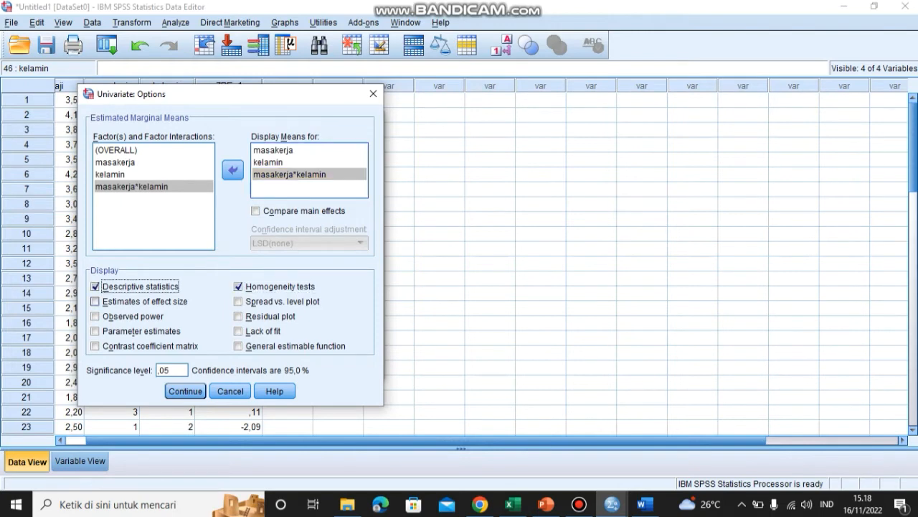
click(185, 391)
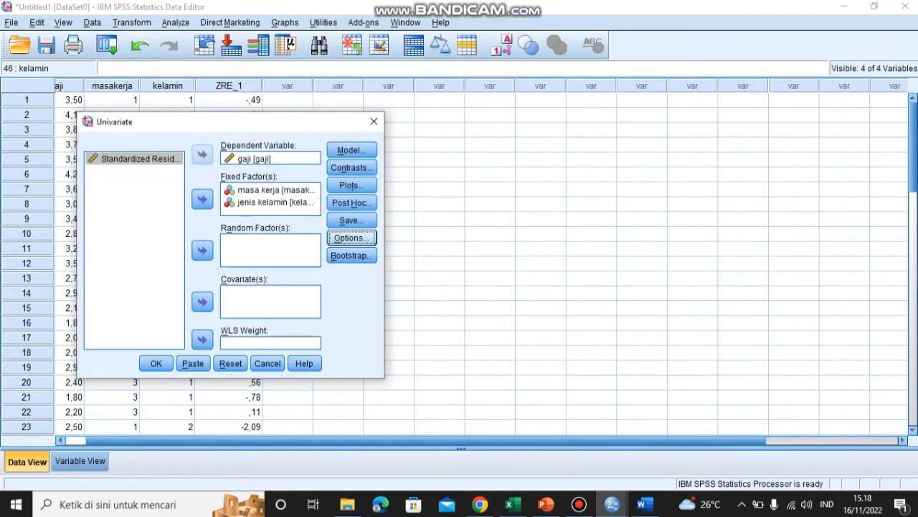
click(157, 363)
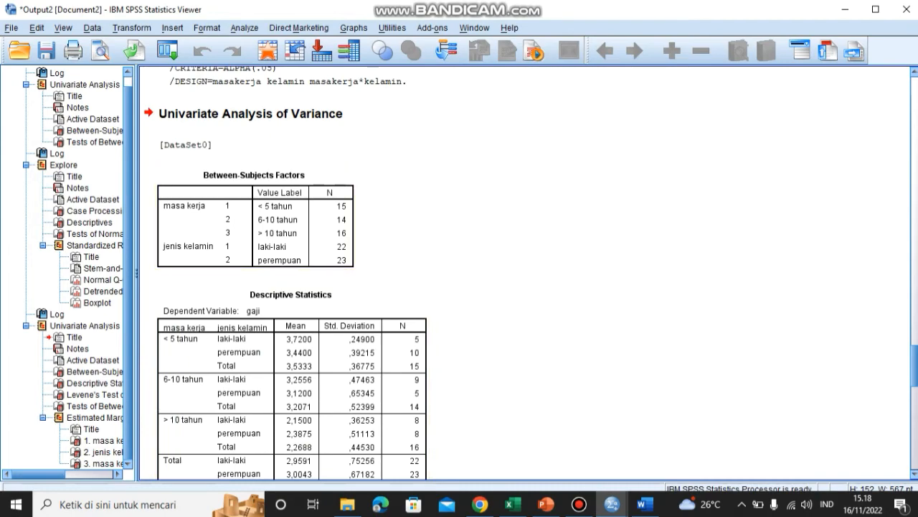
Step: Place the output and Word windows side by side and copy the Between-Subjects Factors table under the Between sumject faktor heading
key(super+Right)
click(137, 111)
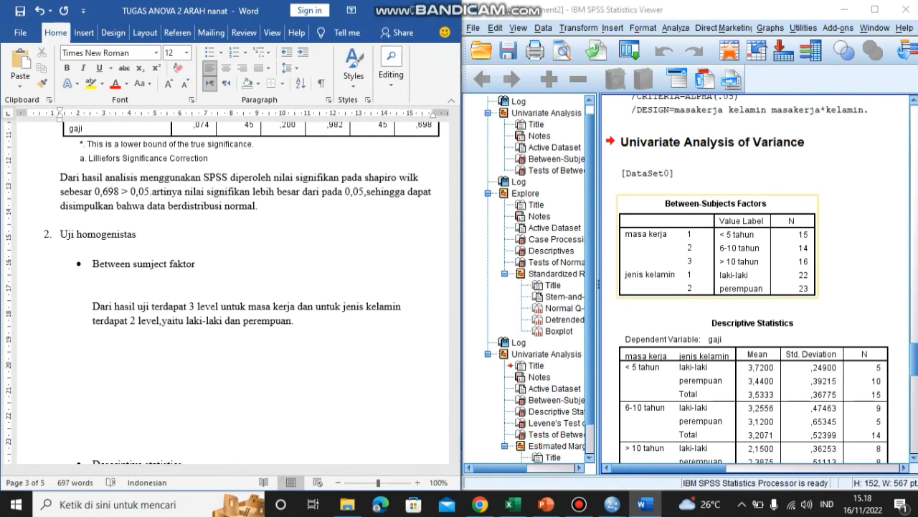
right_click(737, 244)
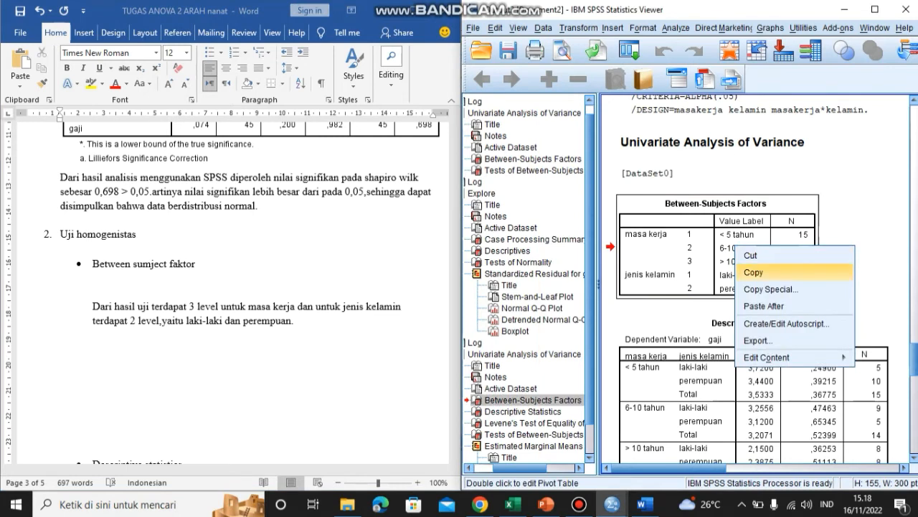
click(754, 268)
click(444, 164)
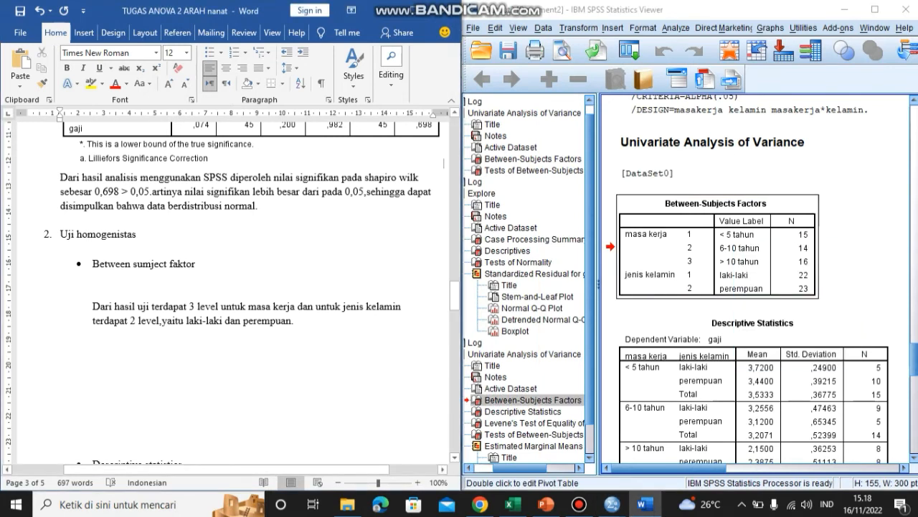
click(93, 277)
key(ctrl+v)
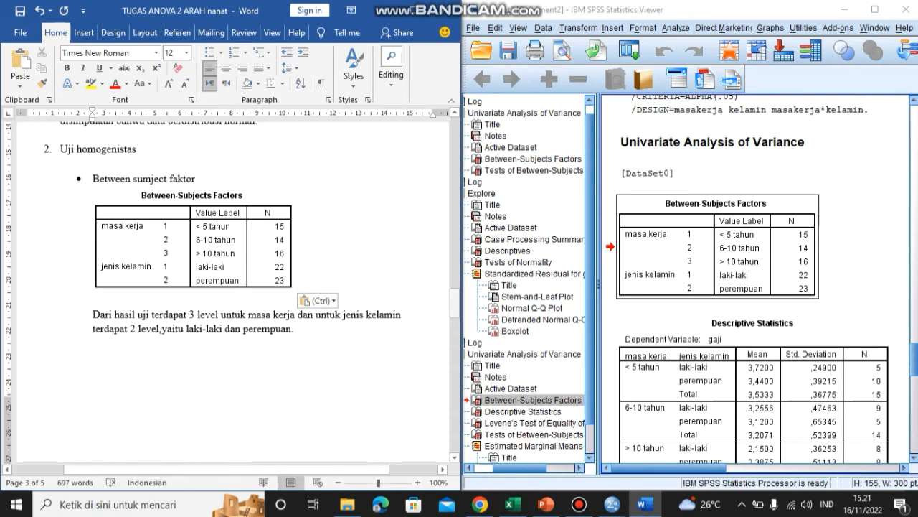
Step: Copy the Descriptive Statistics table from the output and paste it under the Descriptive statistics heading in the Word document
drag(455, 302, 454, 328)
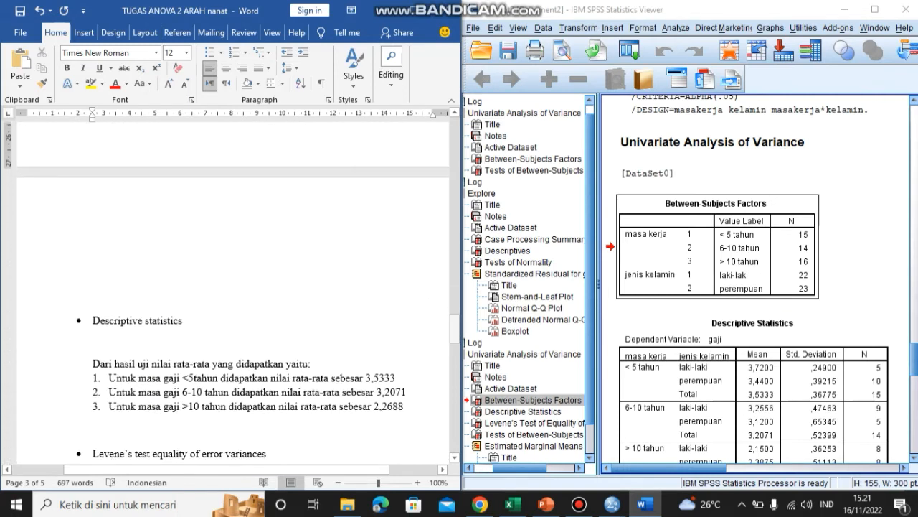
click(522, 411)
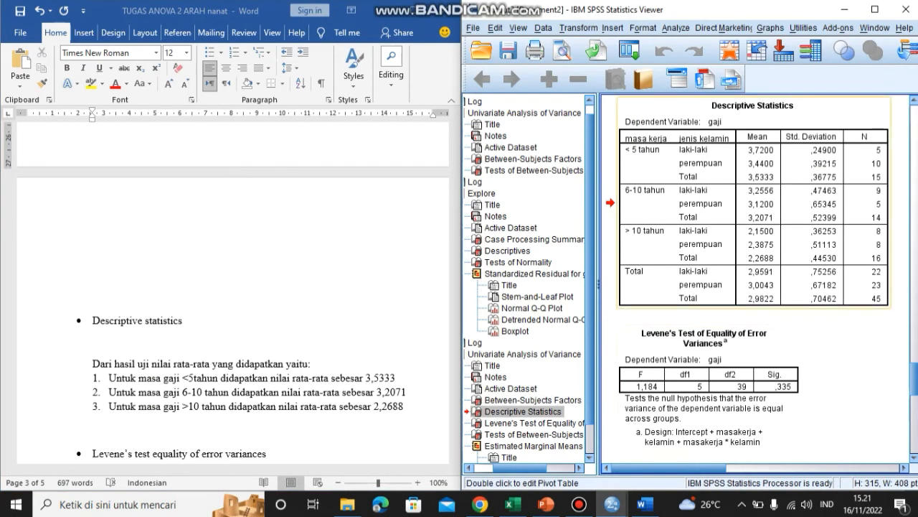
right_click(709, 215)
click(726, 230)
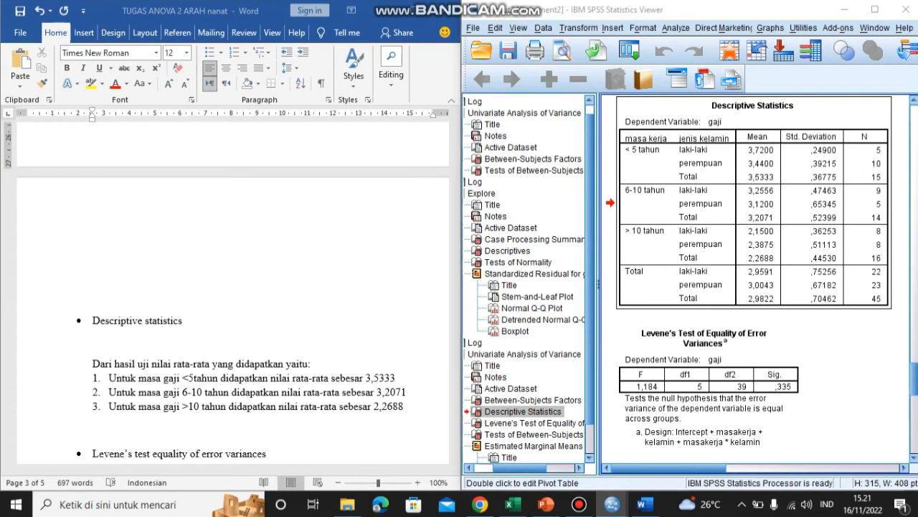
click(108, 341)
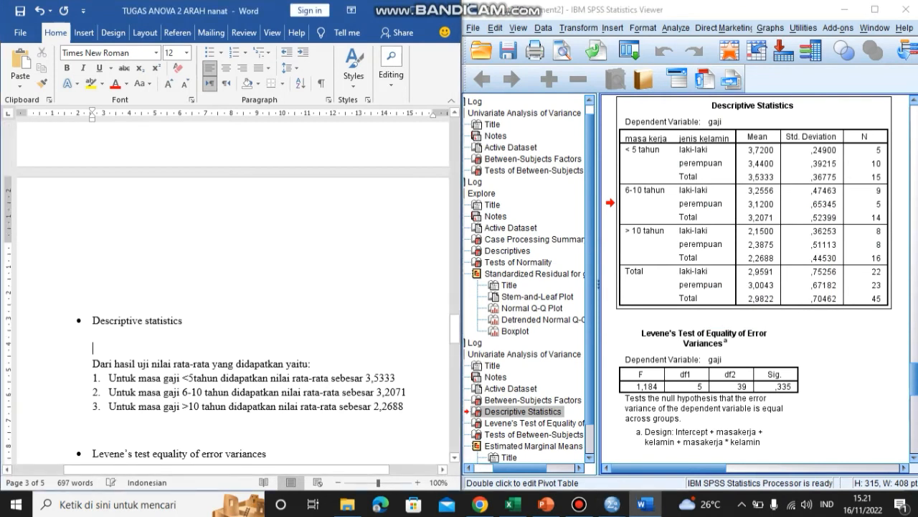
key(ctrl+v)
Step: Change "masa gaji" to "masa kerja" in the first numbered item, about <5 tahun, below the Descriptive Statistics table
drag(454, 339, 454, 347)
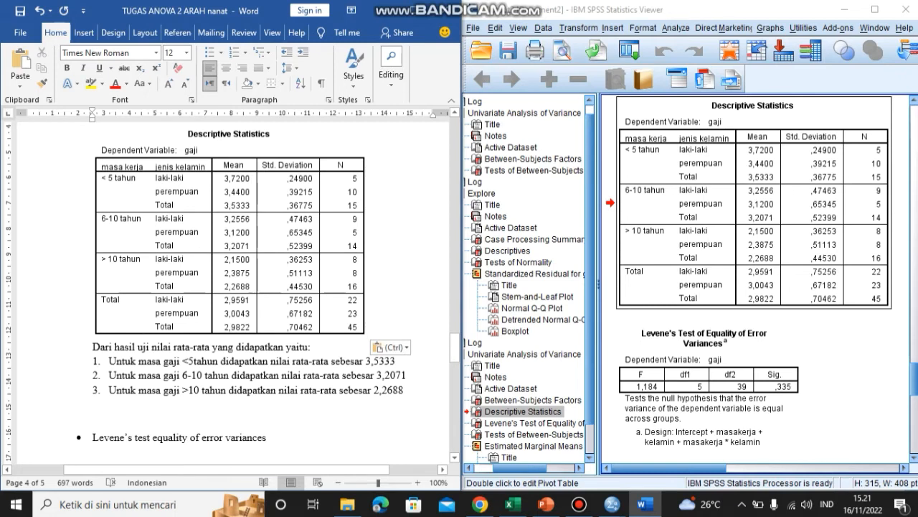
click(180, 360)
key(BackSpace)
key(BackSpace)
key(BackSpace)
key(BackSpace)
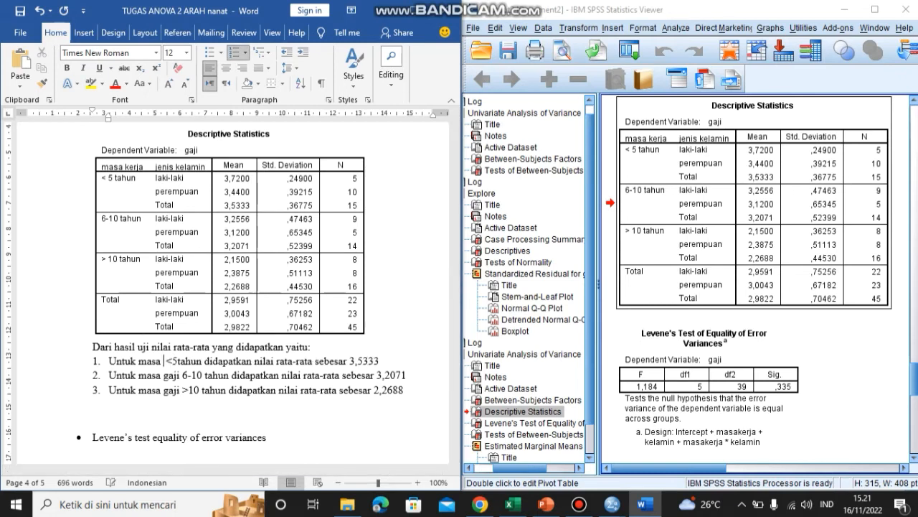
text(kerja)
Step: Change "masa gaji" to "masa kerja" in the second numbered item, about 6-10 tahun
key(Down)
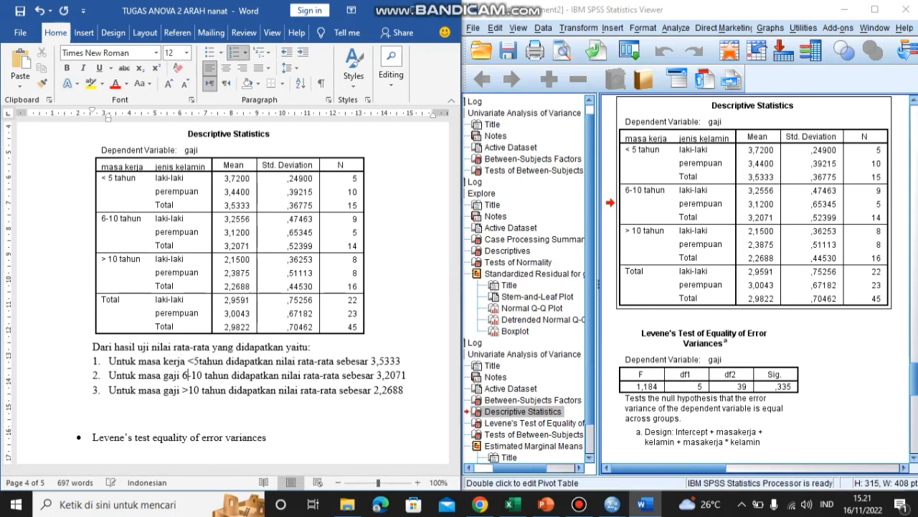
key(Left)
key(BackSpace)
key(BackSpace)
key(BackSpace)
key(BackSpace)
key(BackSpace)
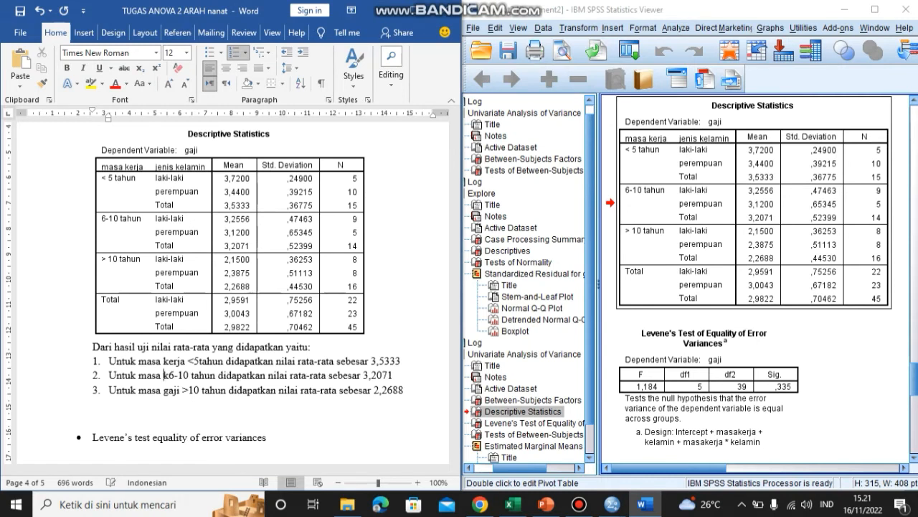
text(kerja)
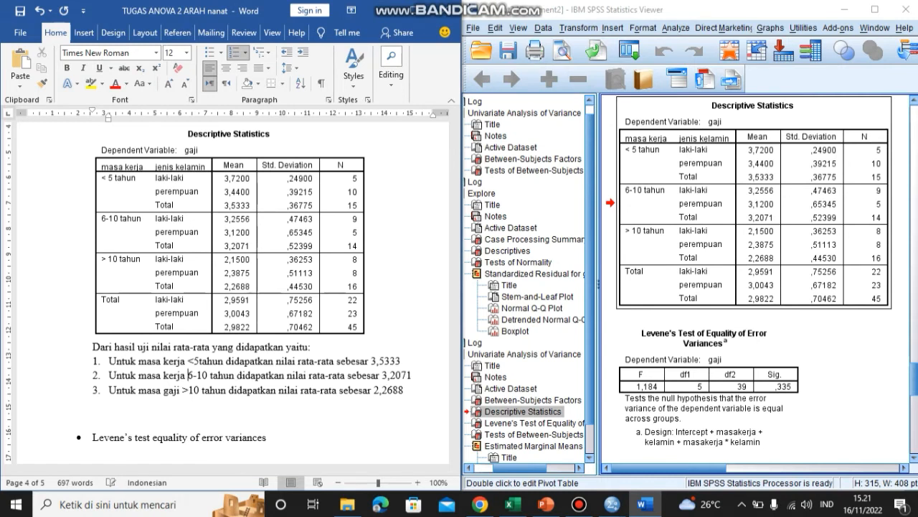
Step: Change "masa gaji" to "masa kerja" in the third numbered item, about >10 tahun
key(Down)
key(Down)
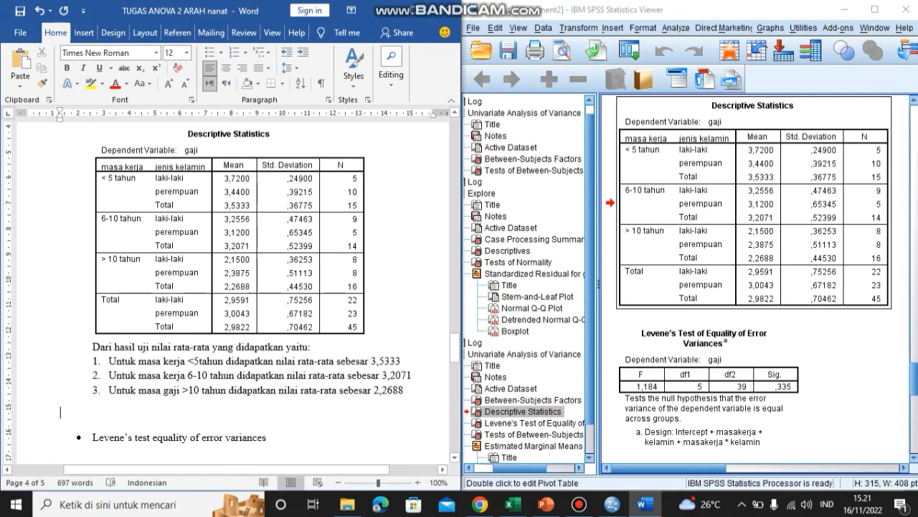
click(181, 390)
key(BackSpace)
key(BackSpace)
key(BackSpace)
key(BackSpace)
text(kerja)
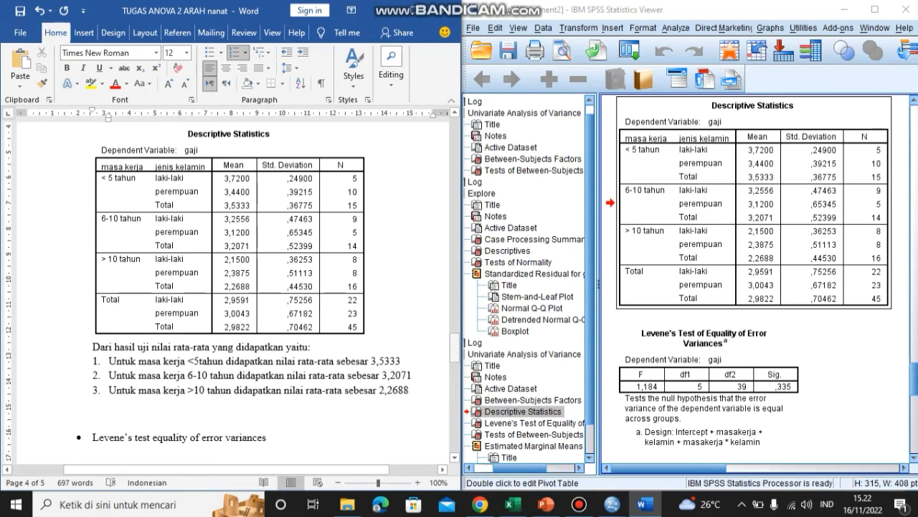
Step: Copy the Levene's Test of Equality of Error Variances table and paste it under the Levene's test heading in the Word document
drag(454, 347, 454, 371)
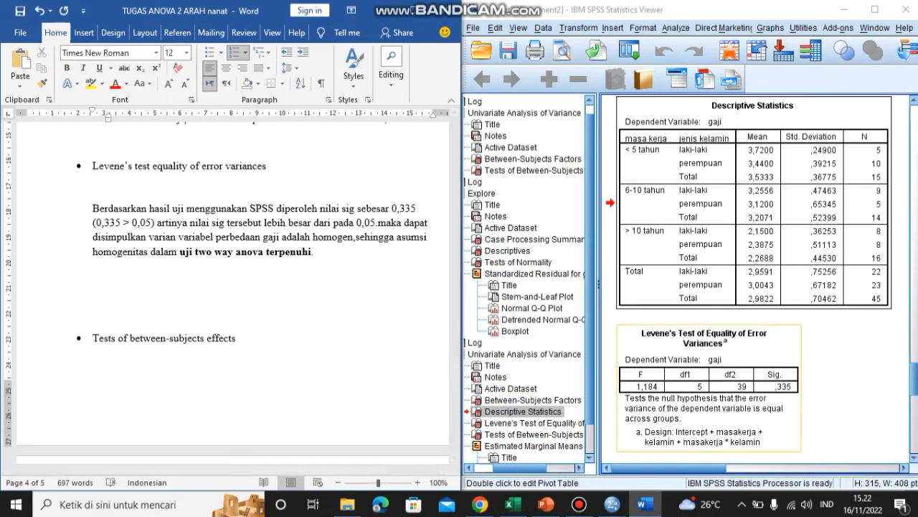
click(700, 392)
right_click(700, 393)
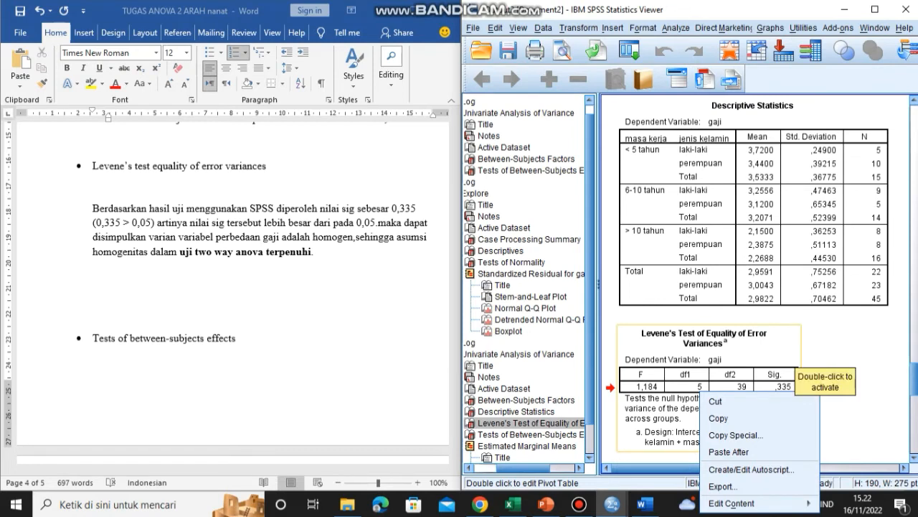
right_click(755, 352)
click(775, 377)
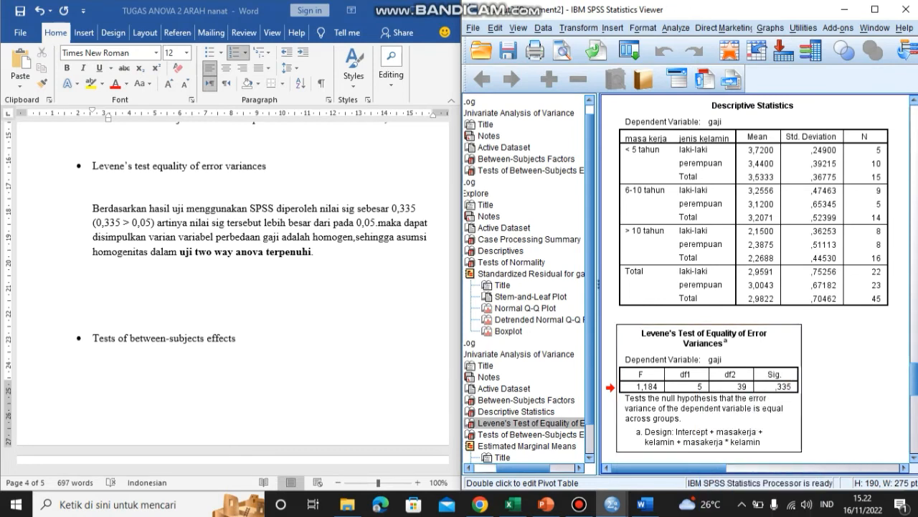
click(93, 180)
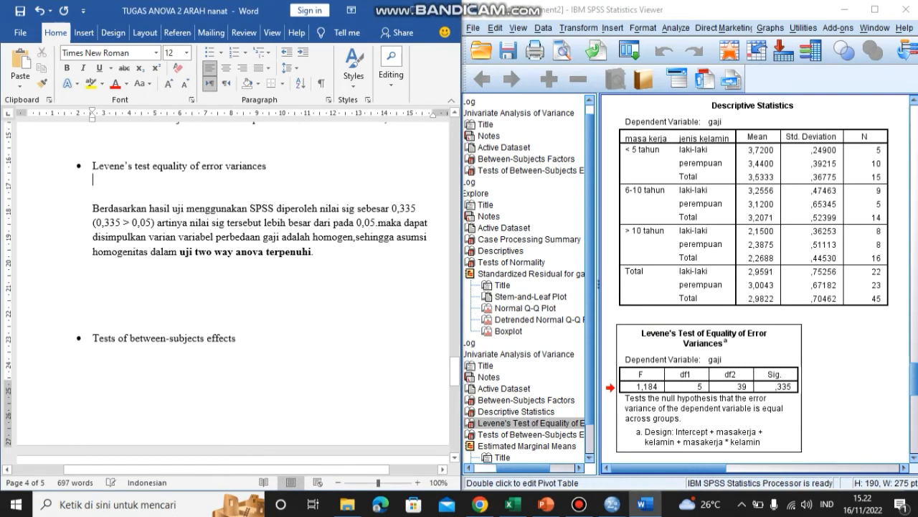
click(94, 194)
key(ctrl+v)
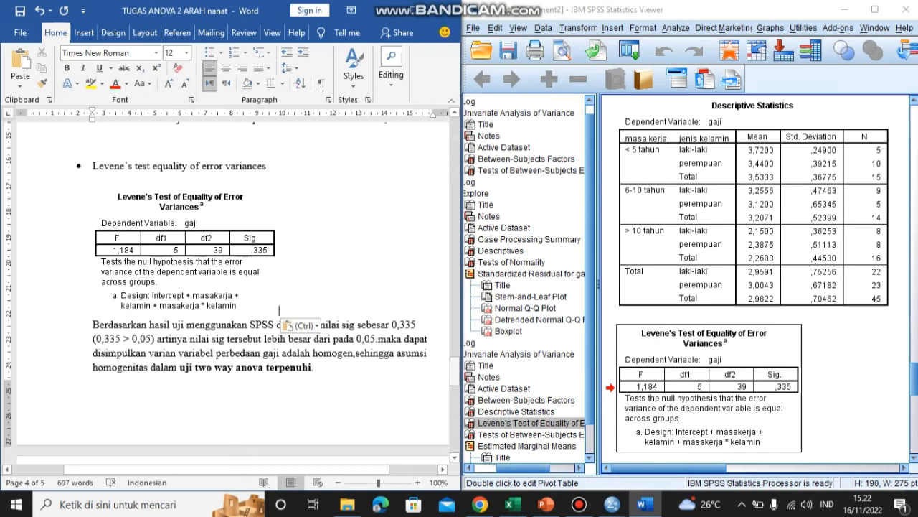
scroll(454, 373, down, 1)
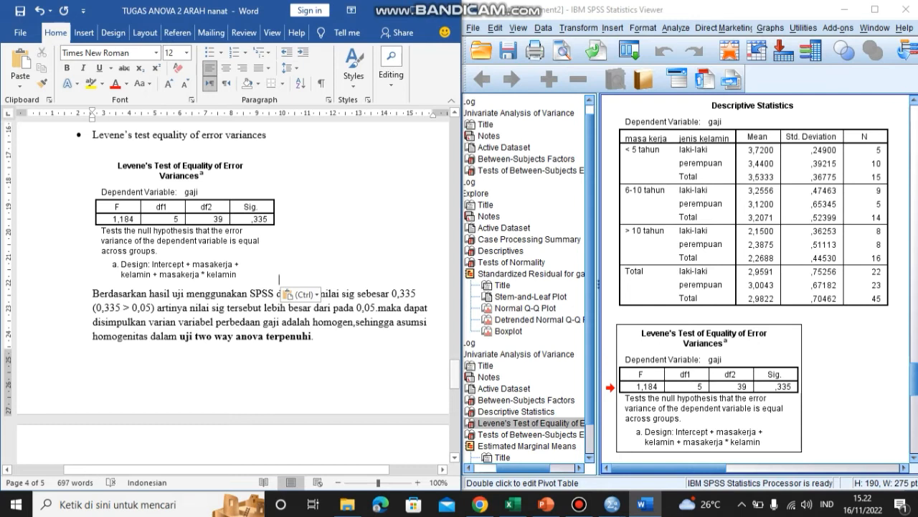
Step: Copy the Tests of Between-Subjects Effects table from the output and paste it under the matching heading in the Word document
drag(454, 373, 454, 407)
scroll(757, 280, down, 7)
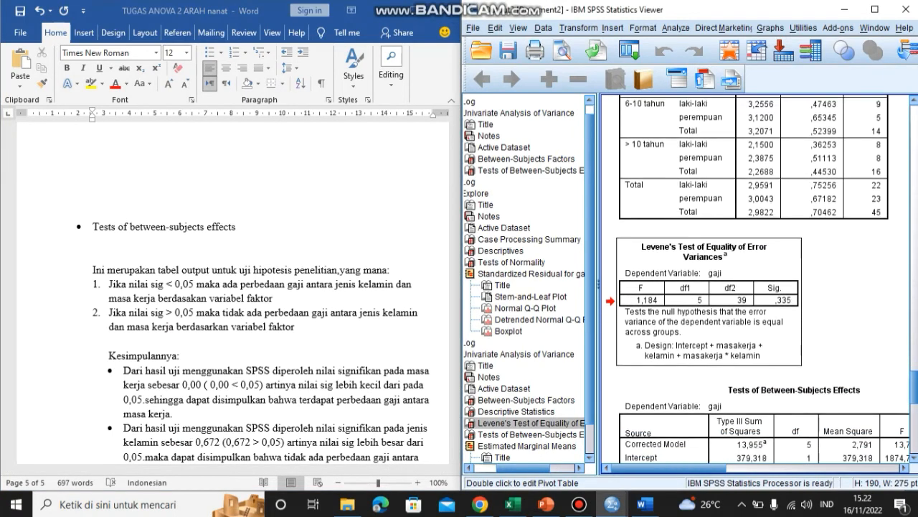
click(761, 310)
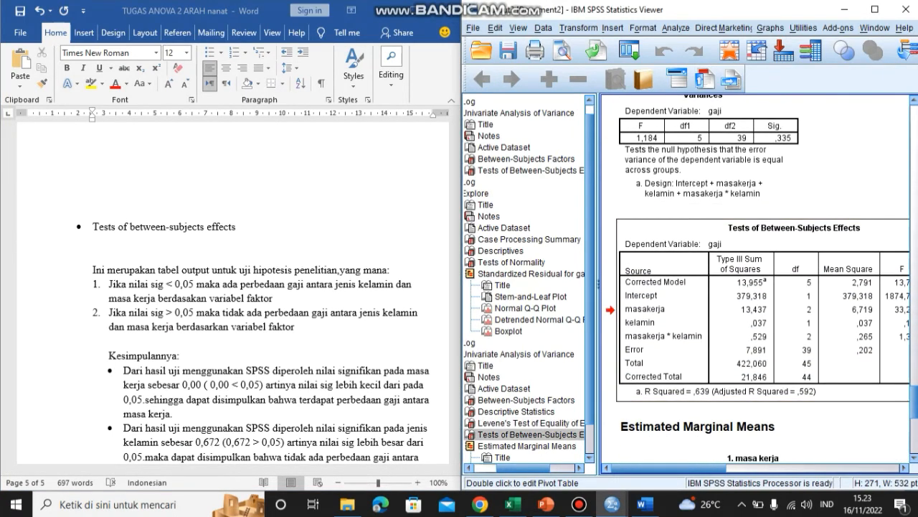
right_click(715, 316)
click(735, 342)
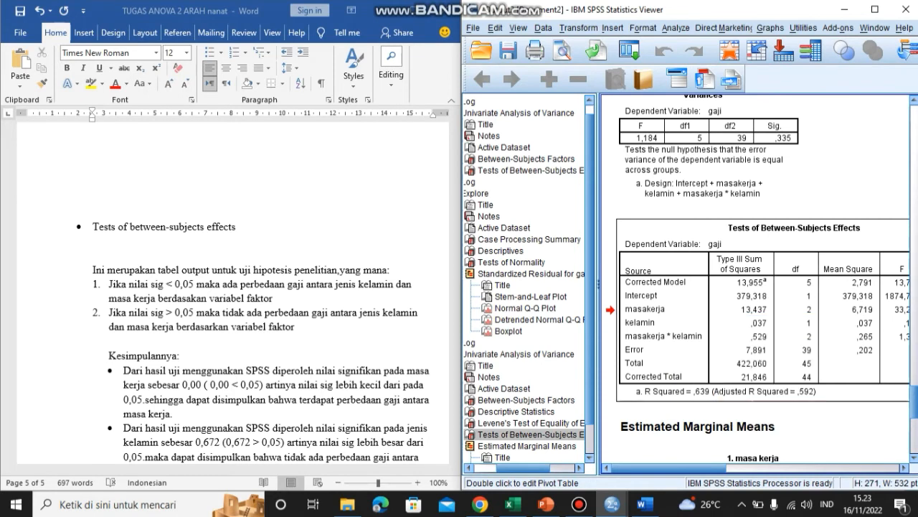
click(94, 254)
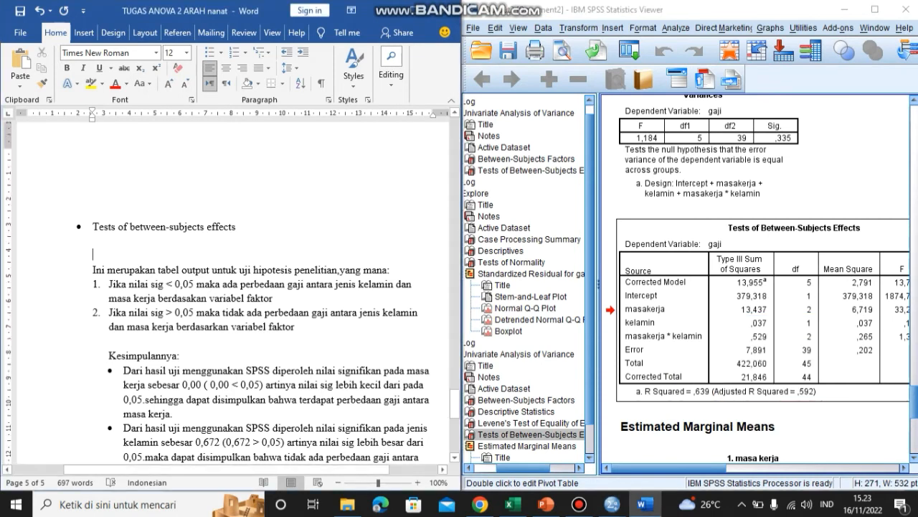
key(ctrl+v)
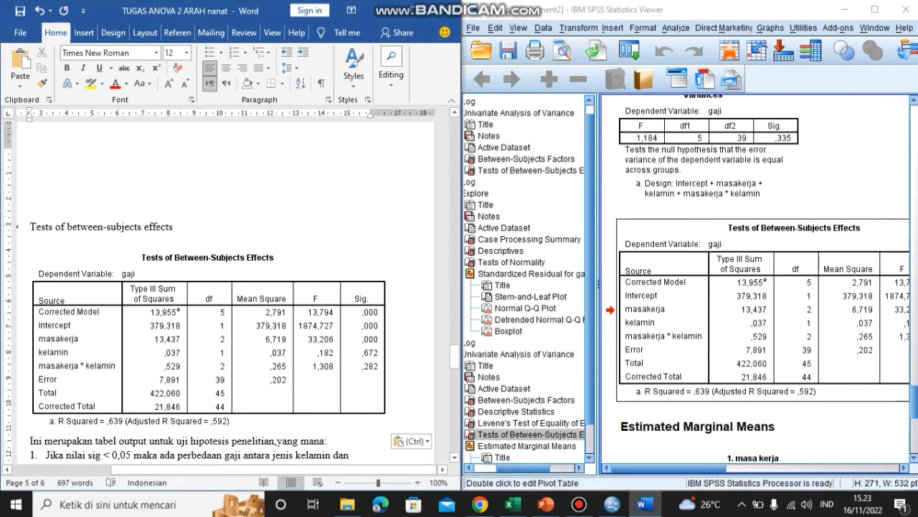
Step: Copy the "1. masa kerja" estimated marginal means table and paste it under the Estimated marginal means heading in the document
scroll(455, 356, down, 5)
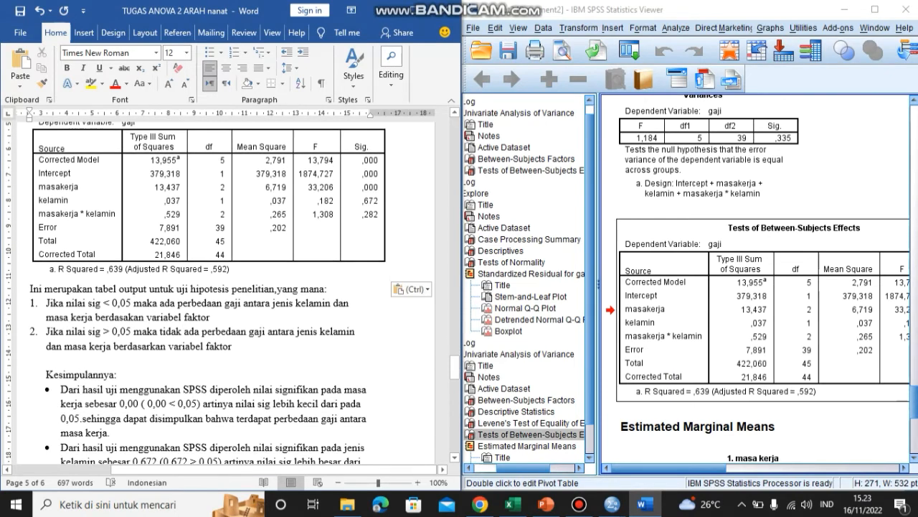
drag(272, 470, 242, 469)
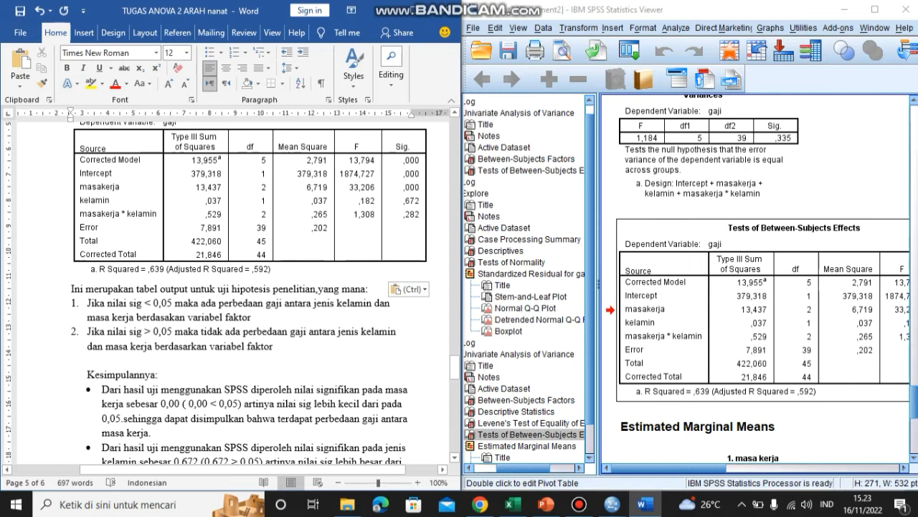
scroll(244, 302, down, 3)
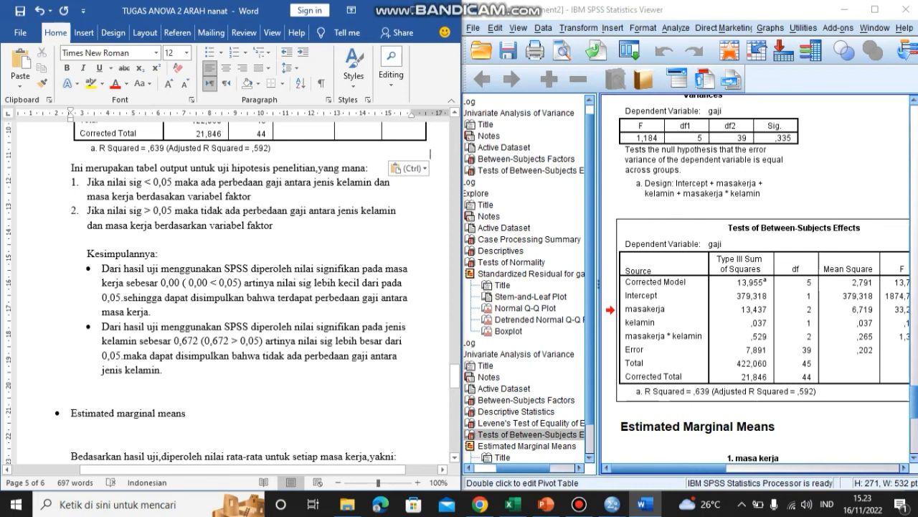
drag(454, 376, 455, 369)
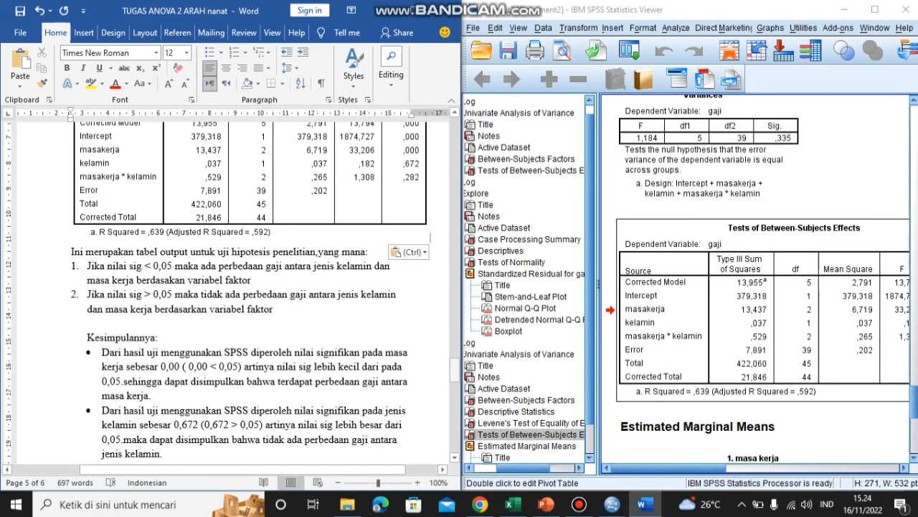
scroll(233, 290, down, 2)
scroll(430, 169, down, 6)
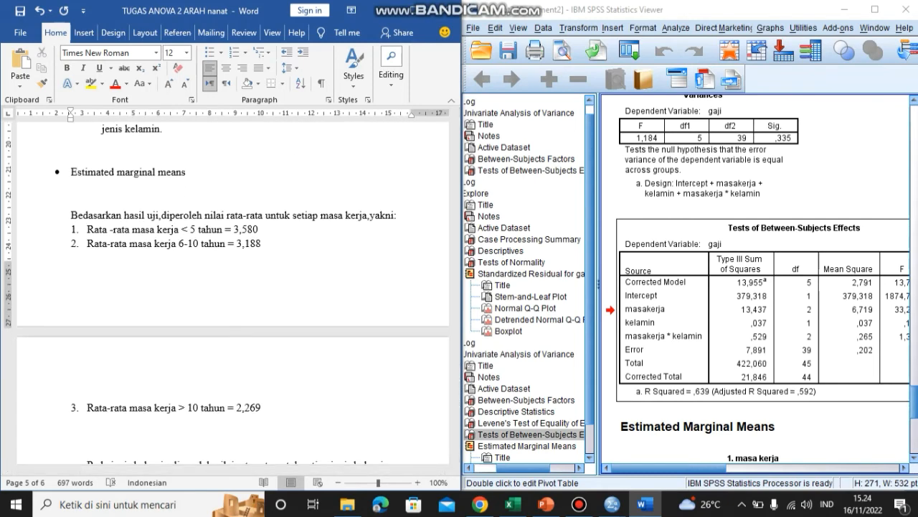
drag(914, 402, 913, 423)
click(775, 287)
right_click(749, 265)
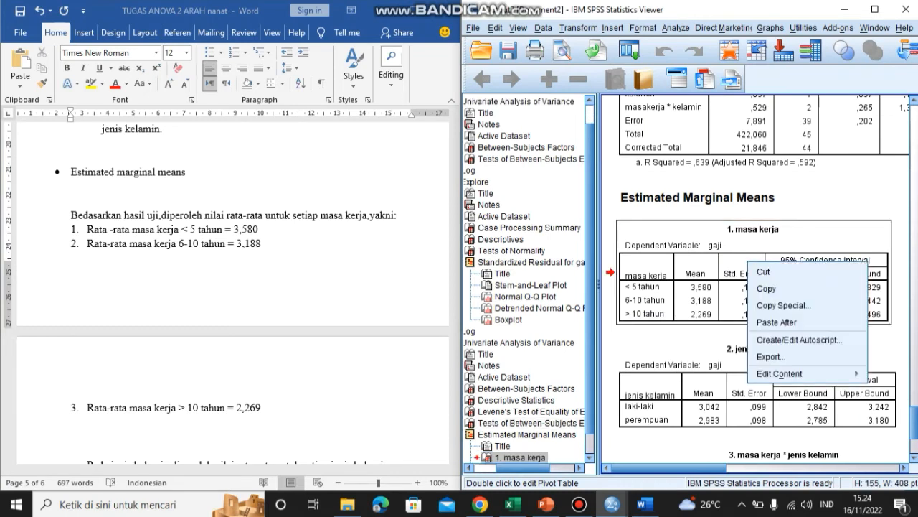
click(766, 288)
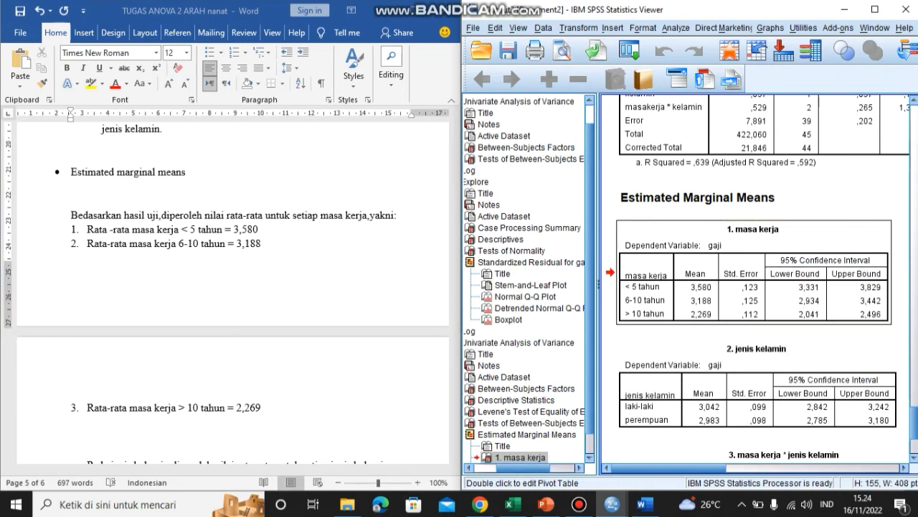
click(93, 192)
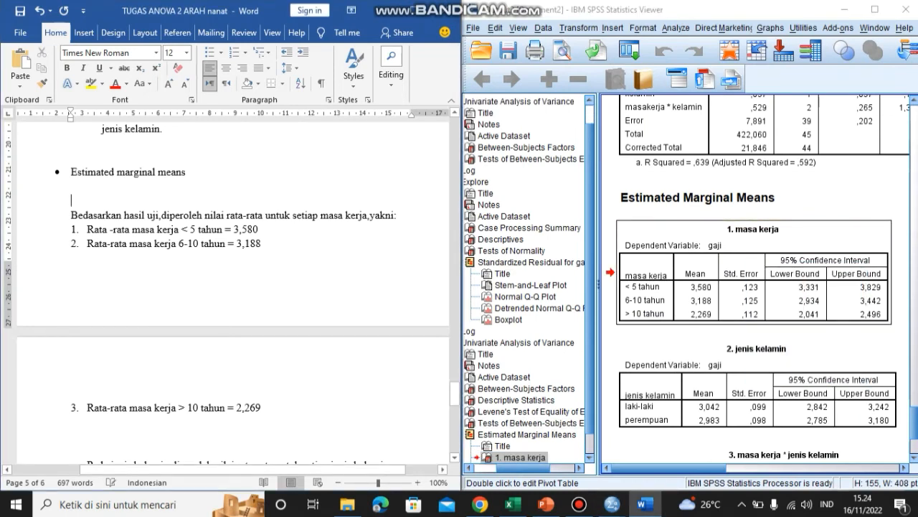
key(ctrl+v)
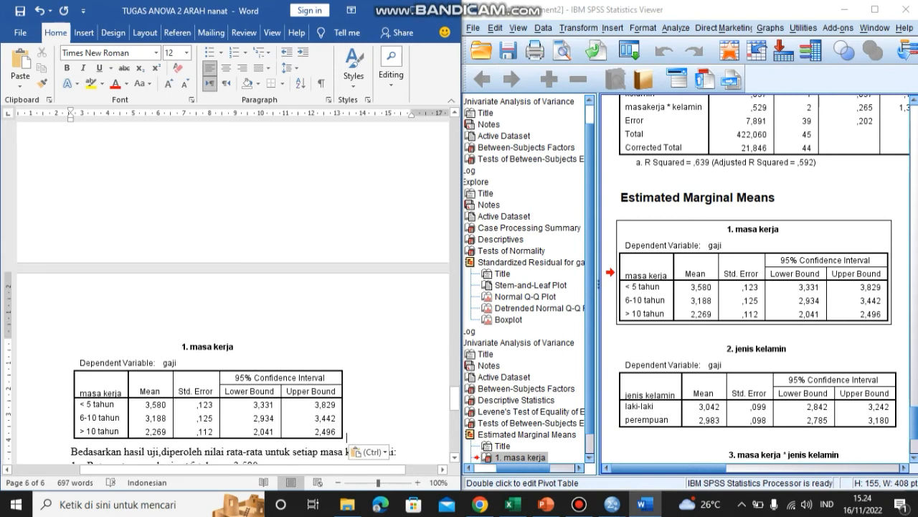
Step: Copy the "2. jenis kelamin" estimated marginal means table and paste it just before the paragraph starting "Pada jenis kelamin"
scroll(347, 305, down, 3)
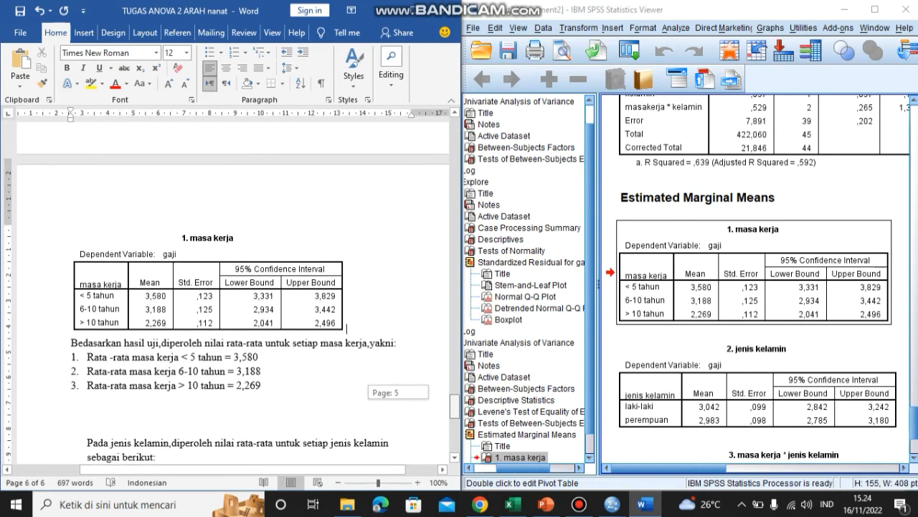
scroll(230, 287, down, 1)
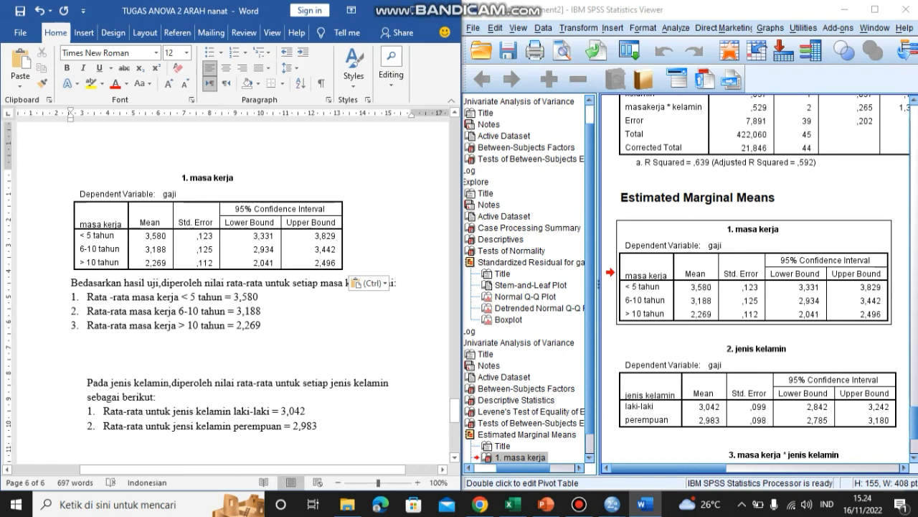
scroll(232, 304, down, 1)
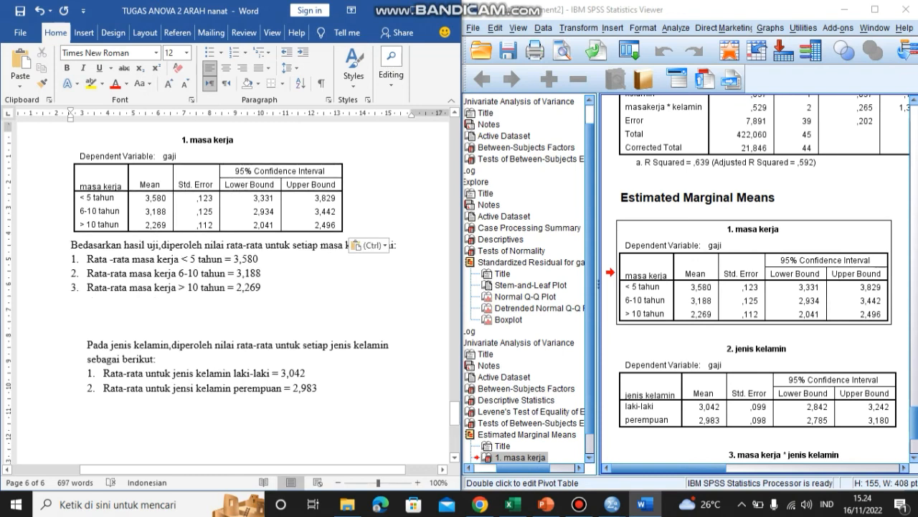
click(710, 387)
right_click(710, 388)
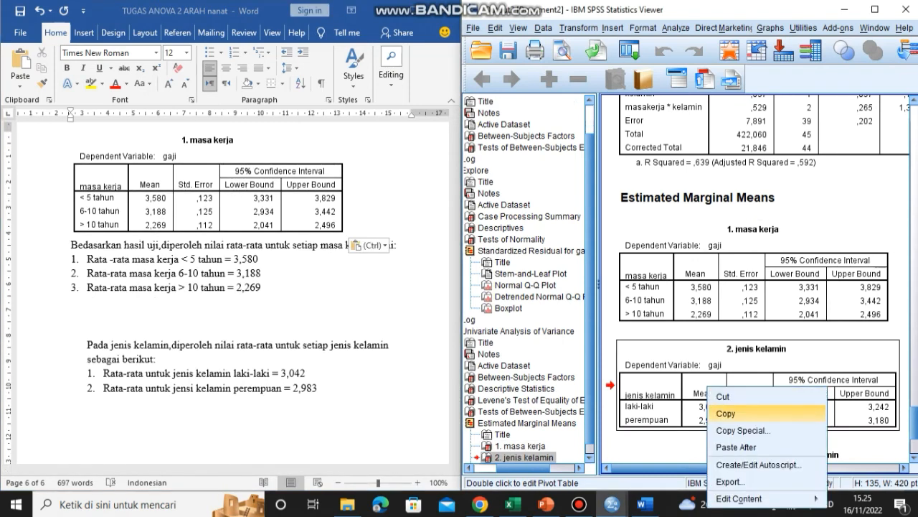
click(725, 412)
click(89, 331)
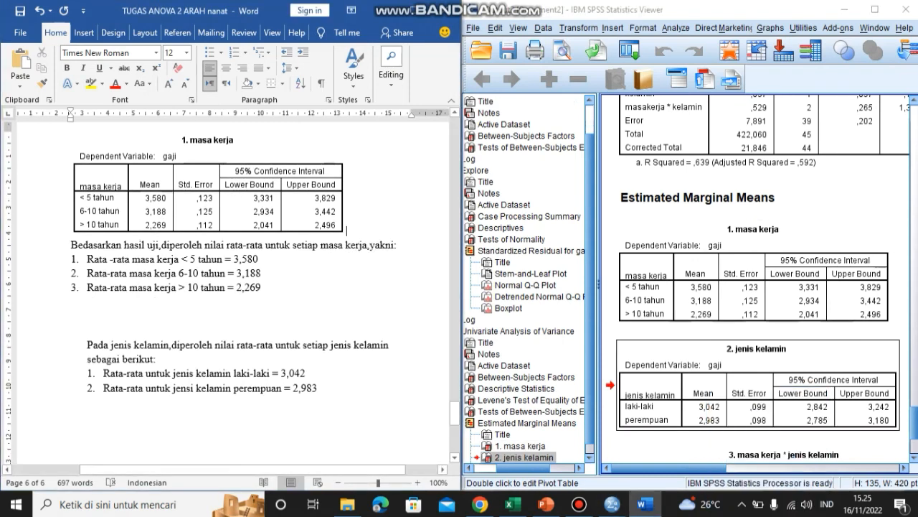
double_click(89, 330)
key(ctrl+v)
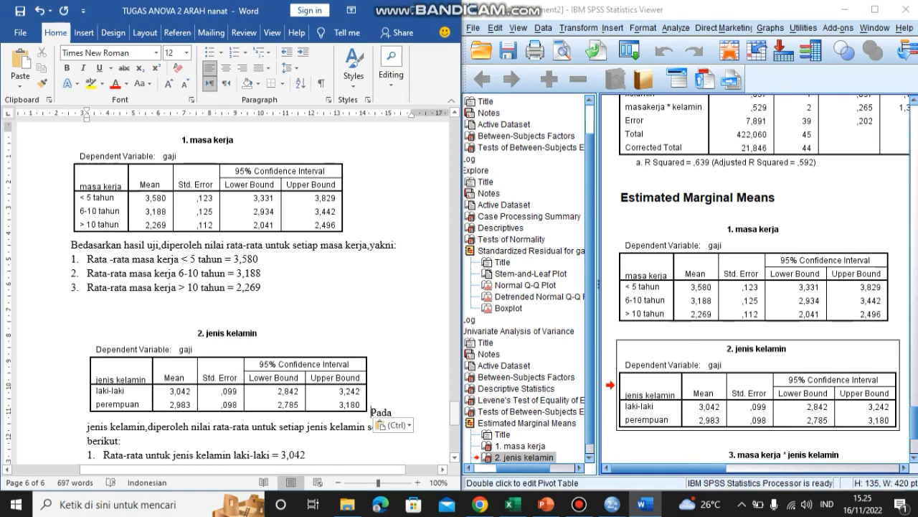
Step: Copy the "3. masa kerja * jenis kelamin" table and paste it below the numbered averages for jenis kelamin in the document
drag(455, 413, 455, 421)
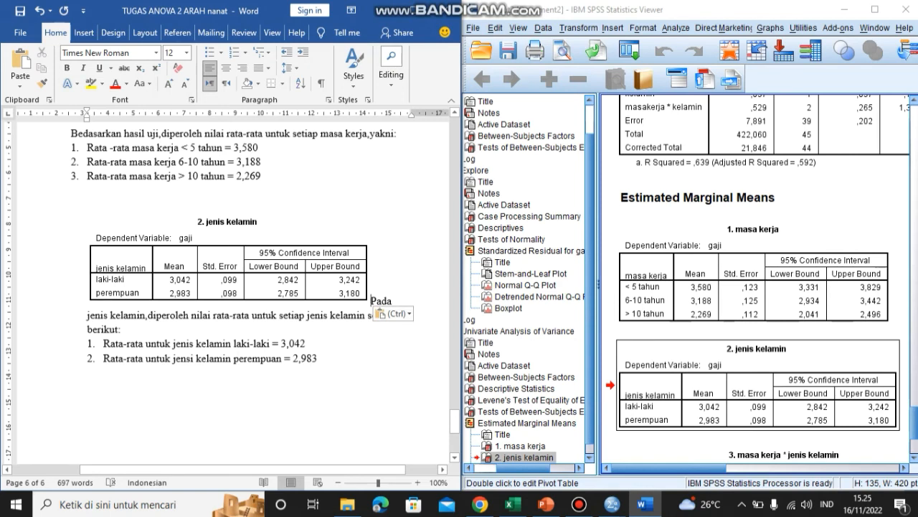
drag(454, 422, 454, 433)
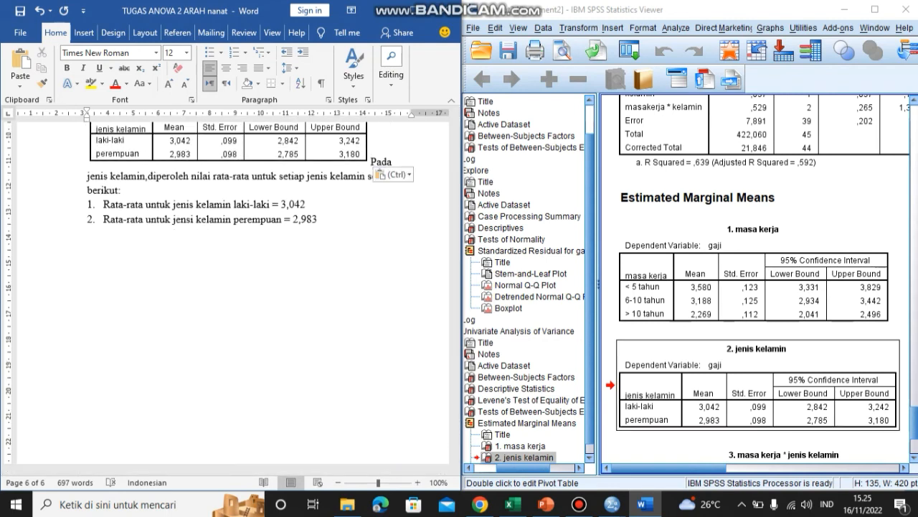
scroll(912, 422, down, 5)
click(763, 360)
right_click(763, 361)
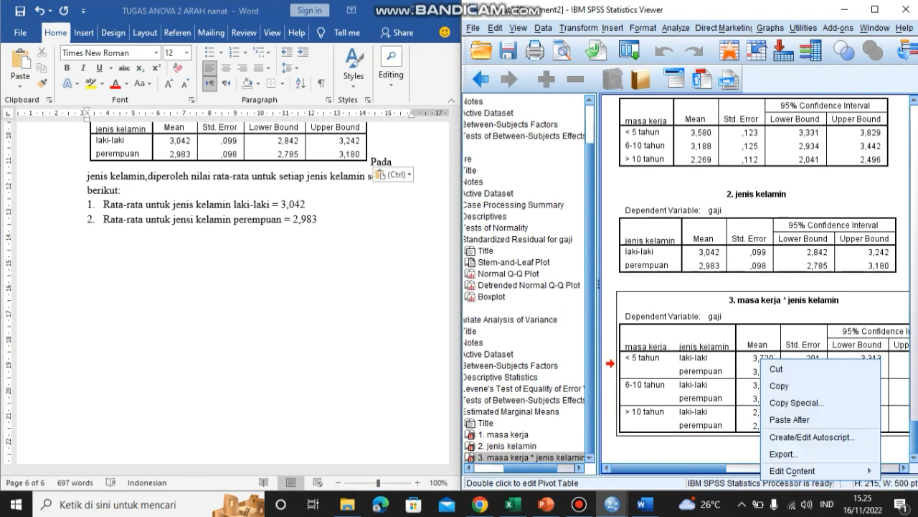
click(779, 385)
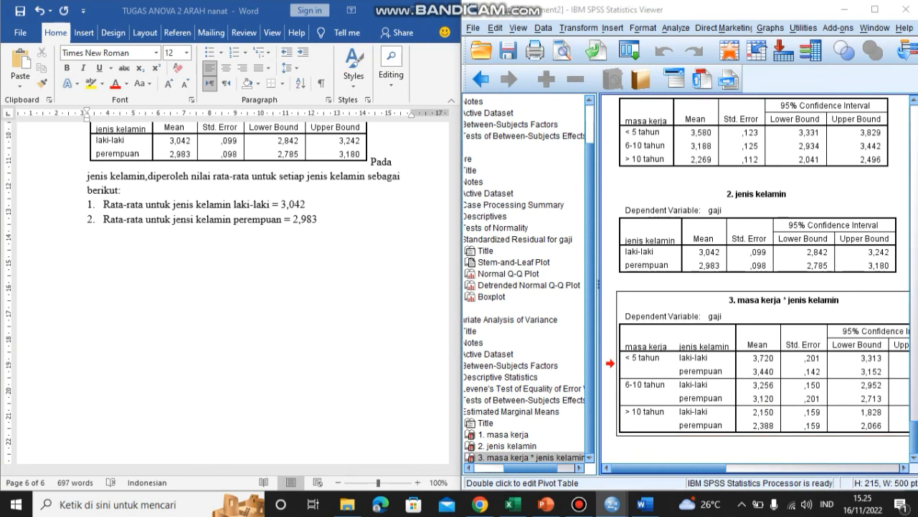
click(371, 163)
click(103, 261)
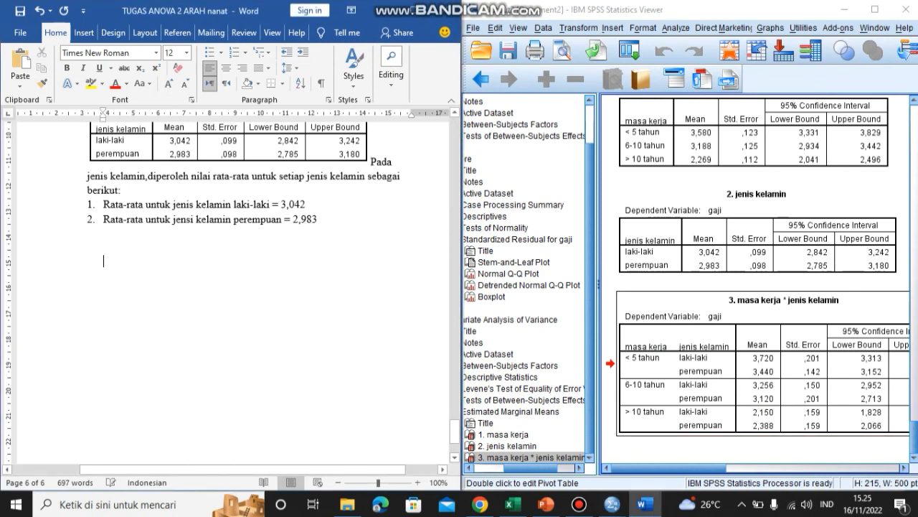
key(ctrl+v)
drag(454, 431, 454, 354)
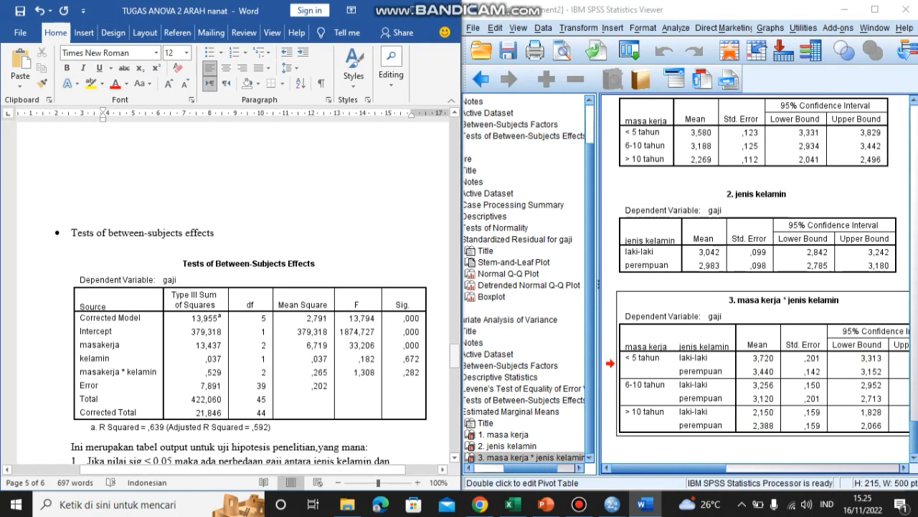
drag(454, 355, 454, 244)
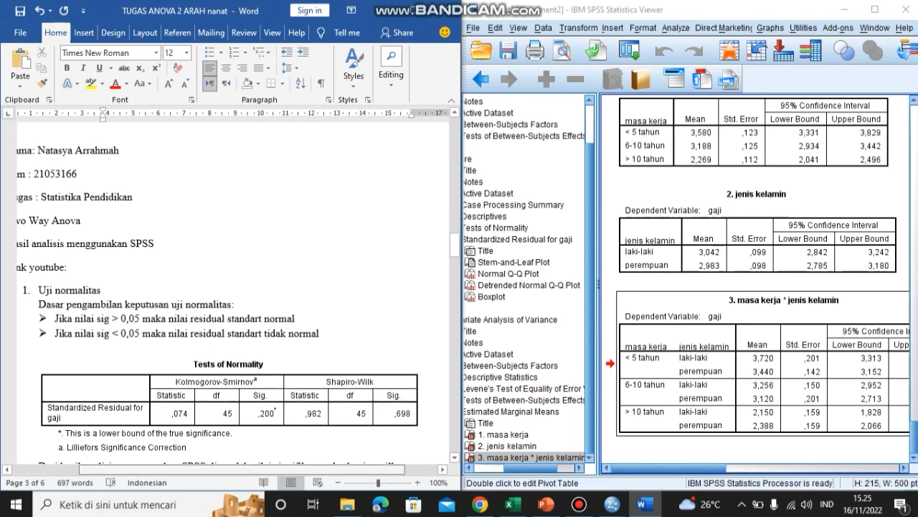